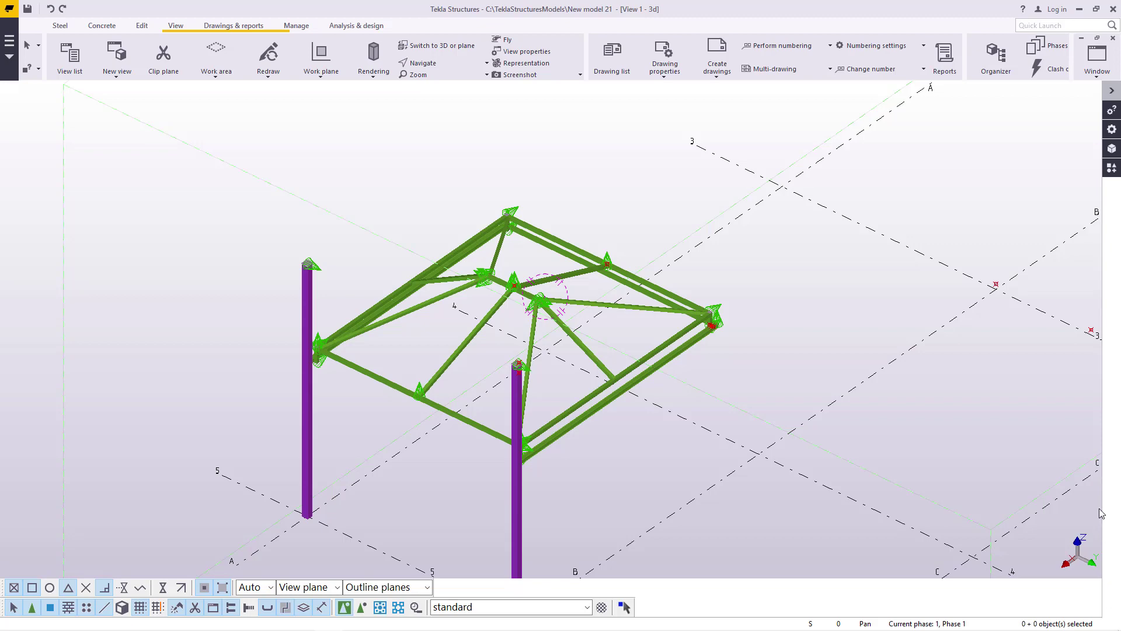
- Examine the shed's roof frame and its corner joint at the column from several sides
scroll(508, 420, up, 5)
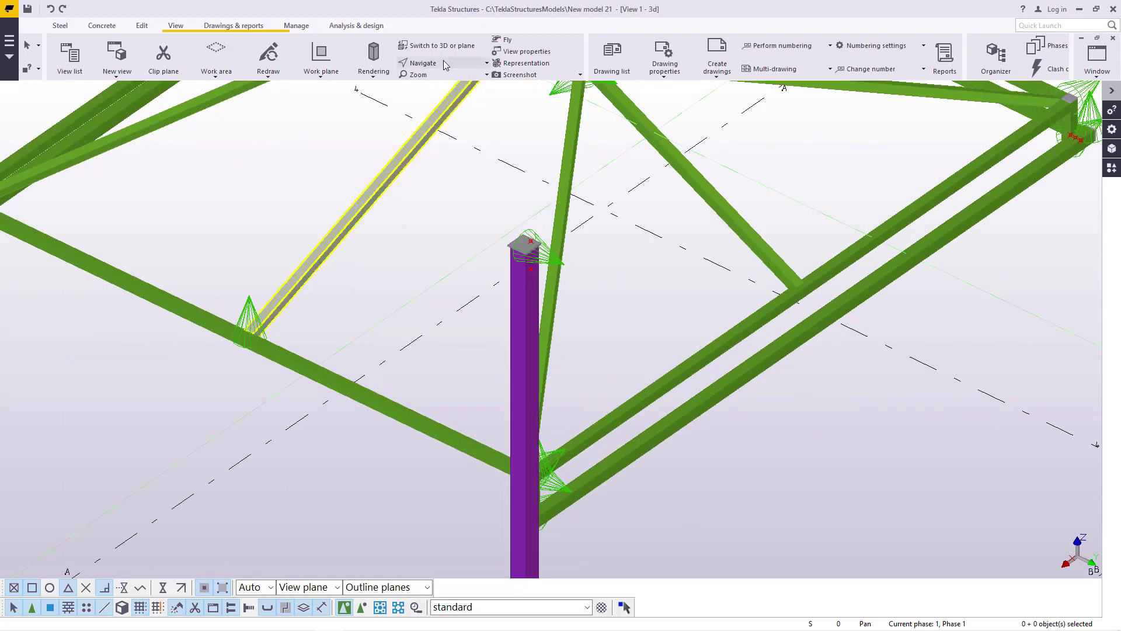
click(435, 63)
click(442, 80)
ctrl+middle_drag(547, 318, 337, 298)
scroll(337, 298, down, 5)
scroll(455, 354, up, 4)
scroll(377, 336, up, 4)
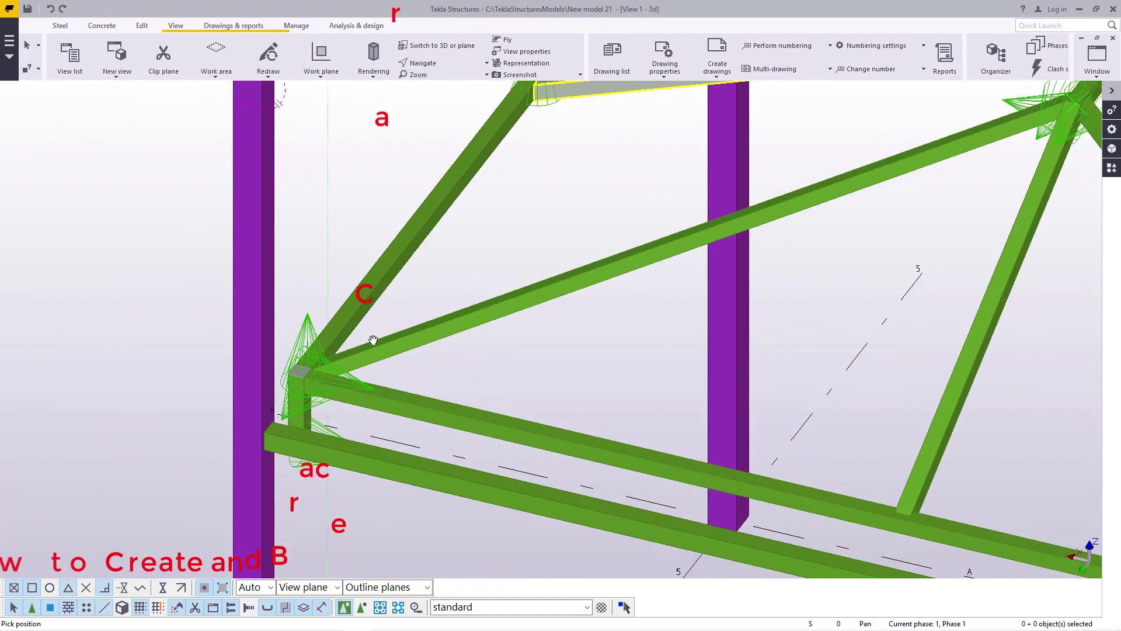
scroll(373, 340, down, 3)
ctrl+middle_drag(418, 415, 369, 424)
scroll(376, 413, down, 3)
scroll(369, 415, up, 4)
scroll(351, 403, down, 3)
ctrl+middle_drag(415, 395, 516, 395)
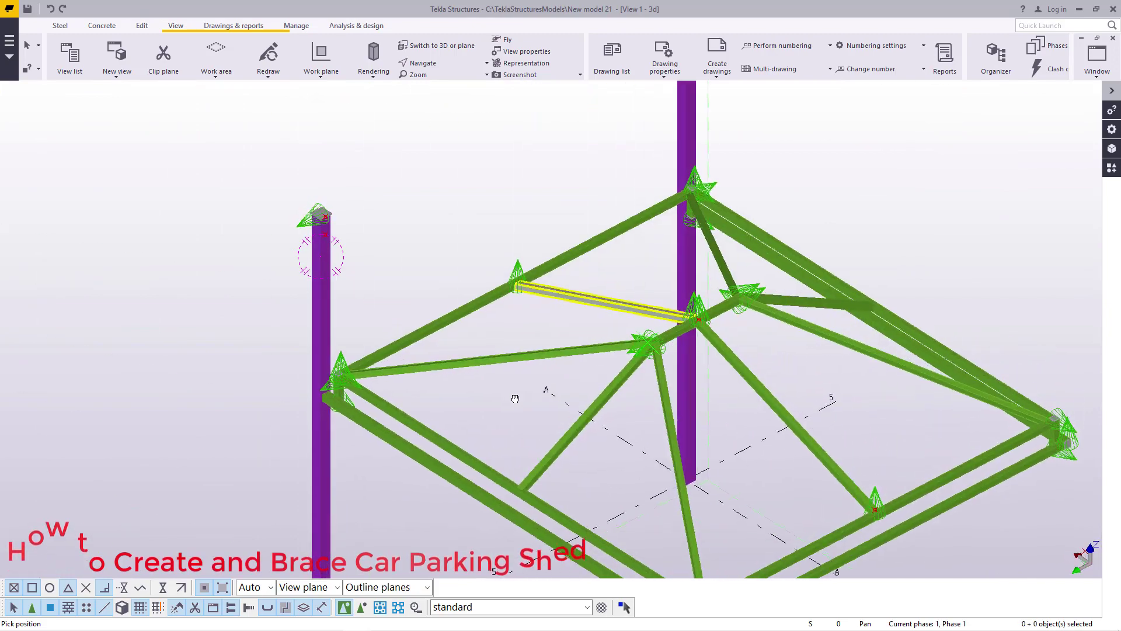
- Examine the corner joint beside the column up close and its relation to the rest of the roof frame
scroll(414, 397, up, 4)
scroll(398, 396, down, 5)
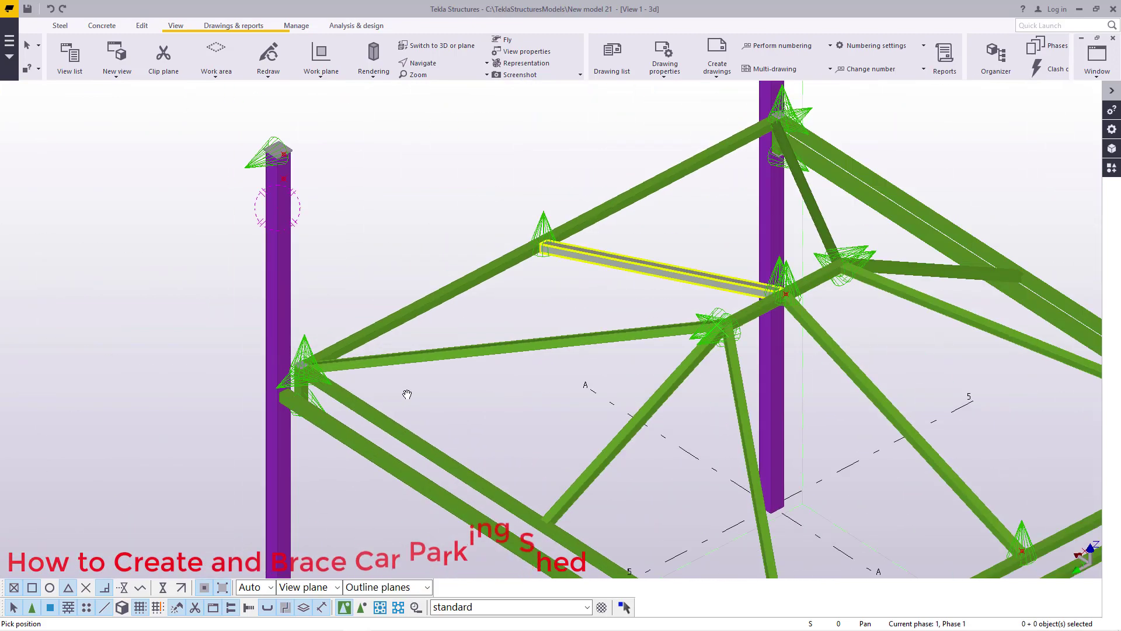
scroll(408, 392, up, 3)
scroll(413, 396, down, 2)
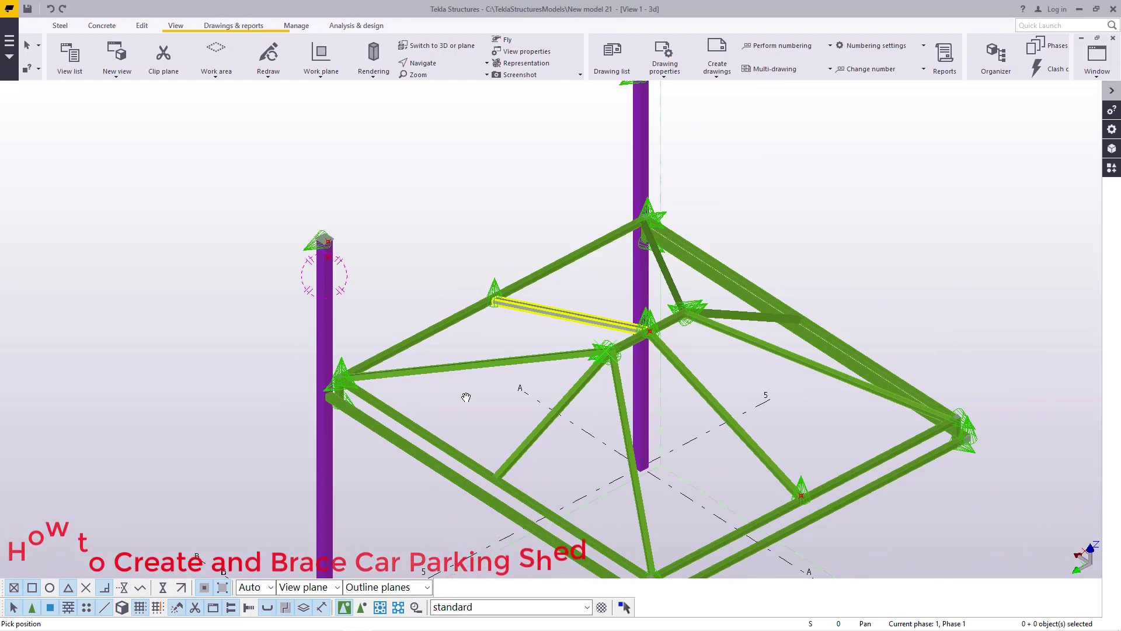
scroll(364, 391, up, 2)
scroll(360, 394, up, 2)
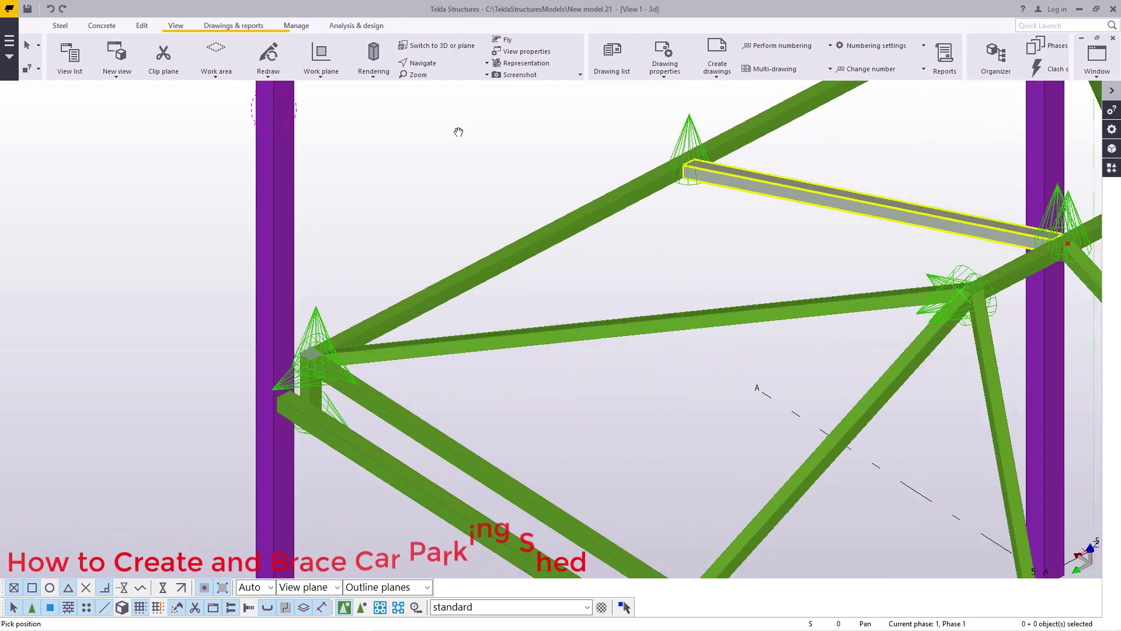
ctrl+middle_drag(332, 372, 367, 363)
scroll(376, 353, down, 2)
scroll(377, 353, down, 2)
scroll(360, 355, up, 5)
scroll(372, 392, down, 3)
scroll(372, 400, down, 2)
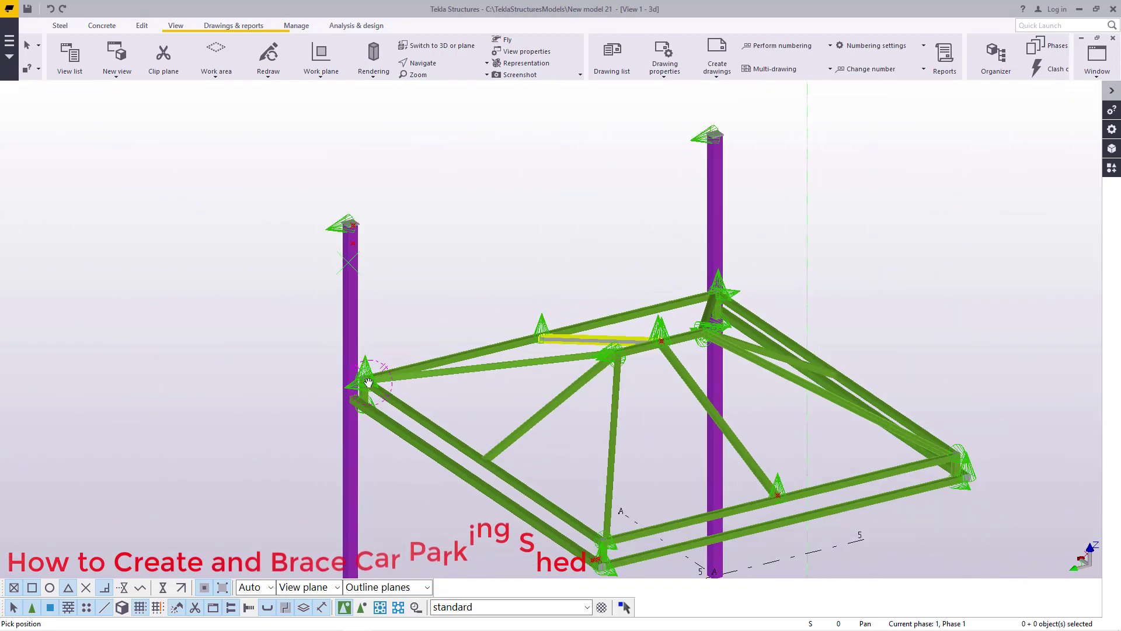
right_click(472, 251)
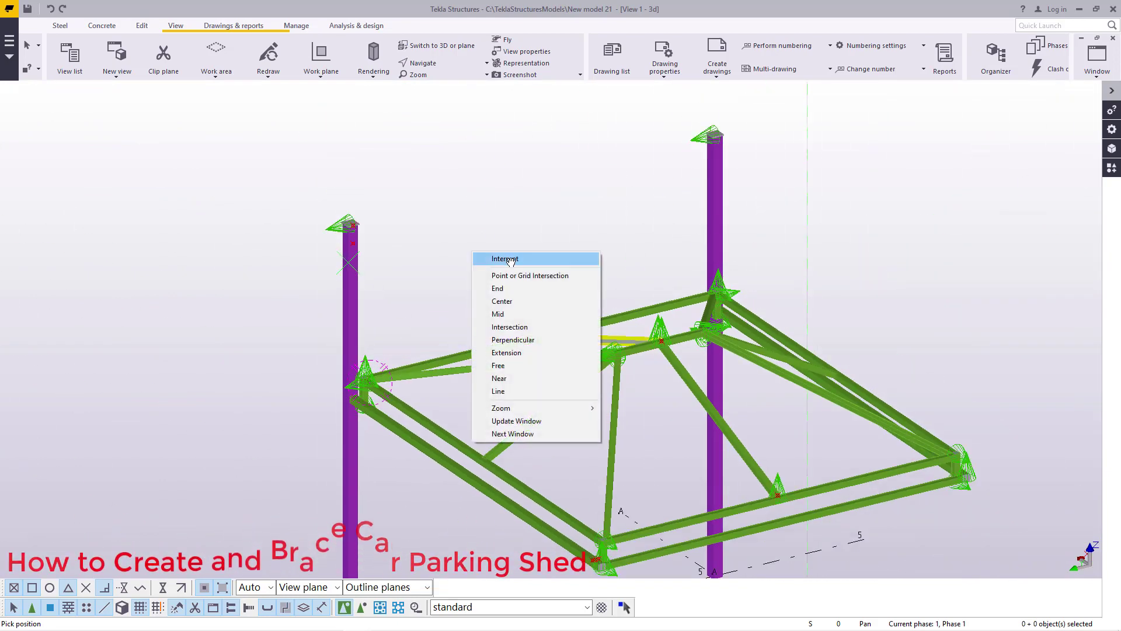
click(507, 258)
scroll(366, 275, down, 1)
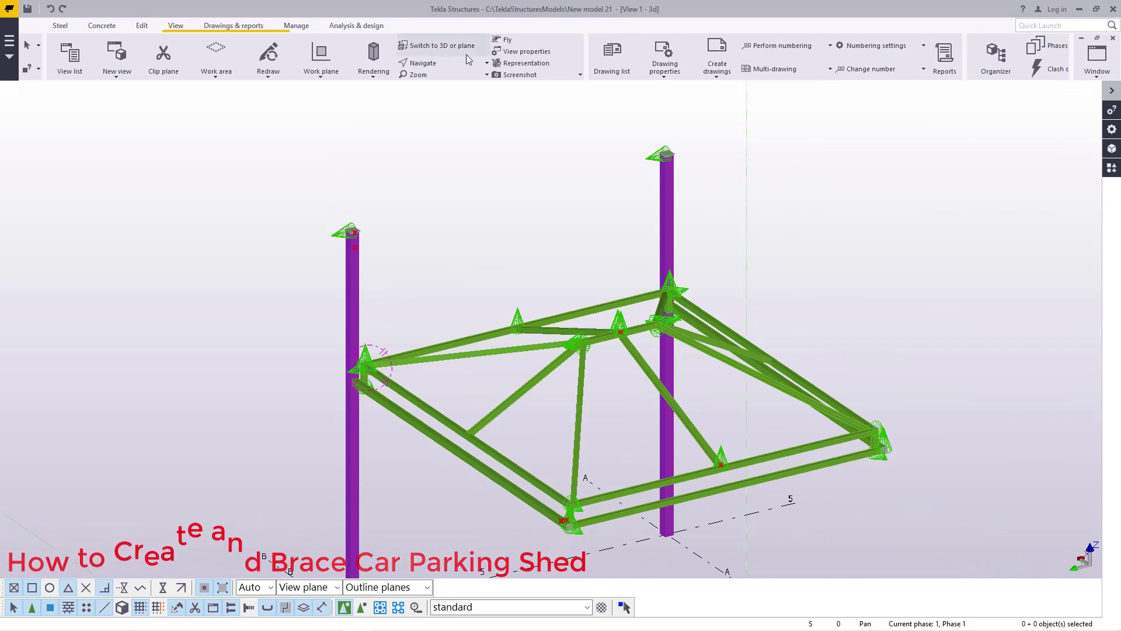
- Examine the roof slope, column tops and eaves beams from a lower angle, rotating the view about the corner joint
click(445, 63)
click(446, 89)
click(363, 360)
ctrl+middle_drag(374, 359, 435, 303)
scroll(369, 233, up, 3)
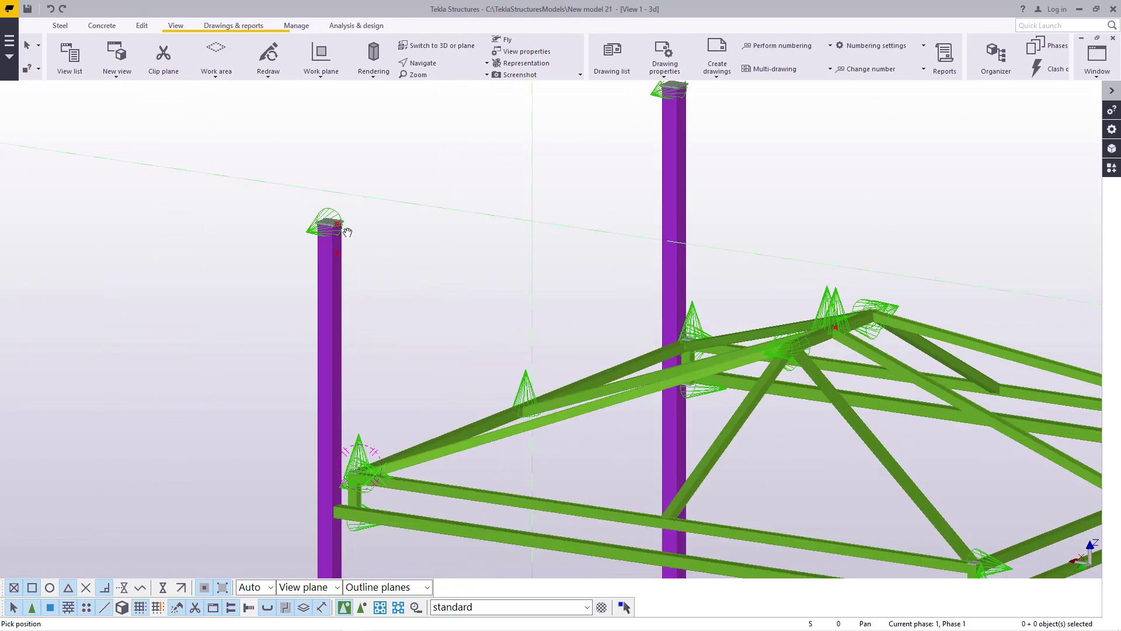
scroll(332, 229, down, 2)
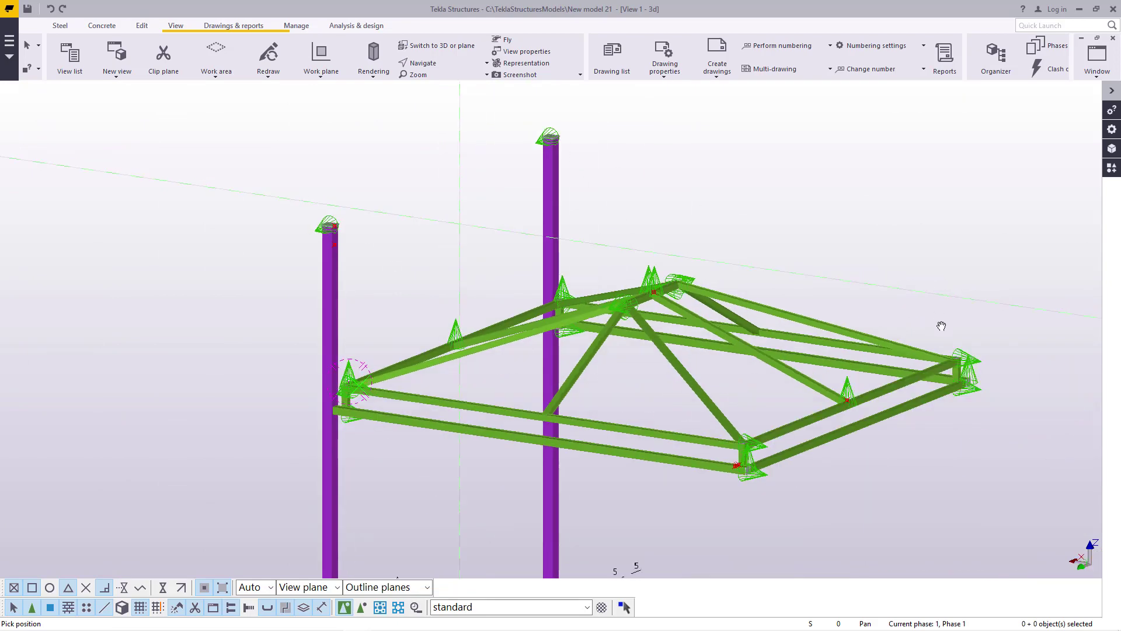
right_click(766, 170)
click(781, 179)
- Examine the ridge-end joint where the hip rafters and the diagonal meet the ridge beam
click(438, 64)
click(439, 86)
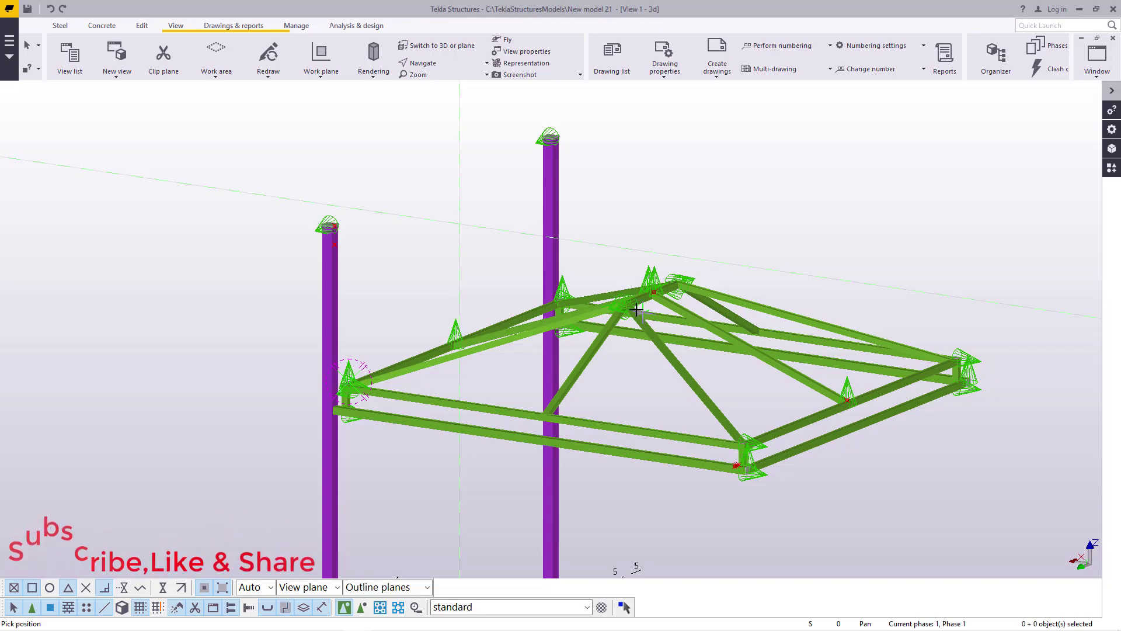
ctrl+middle_drag(640, 305, 580, 362)
scroll(625, 302, up, 5)
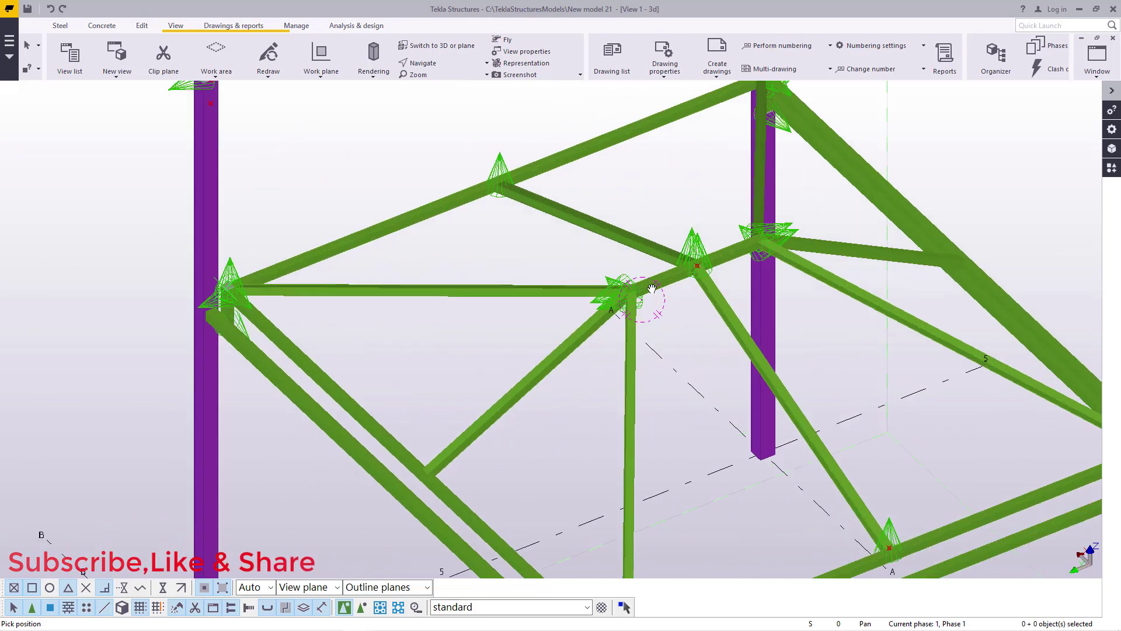
scroll(654, 278, up, 2)
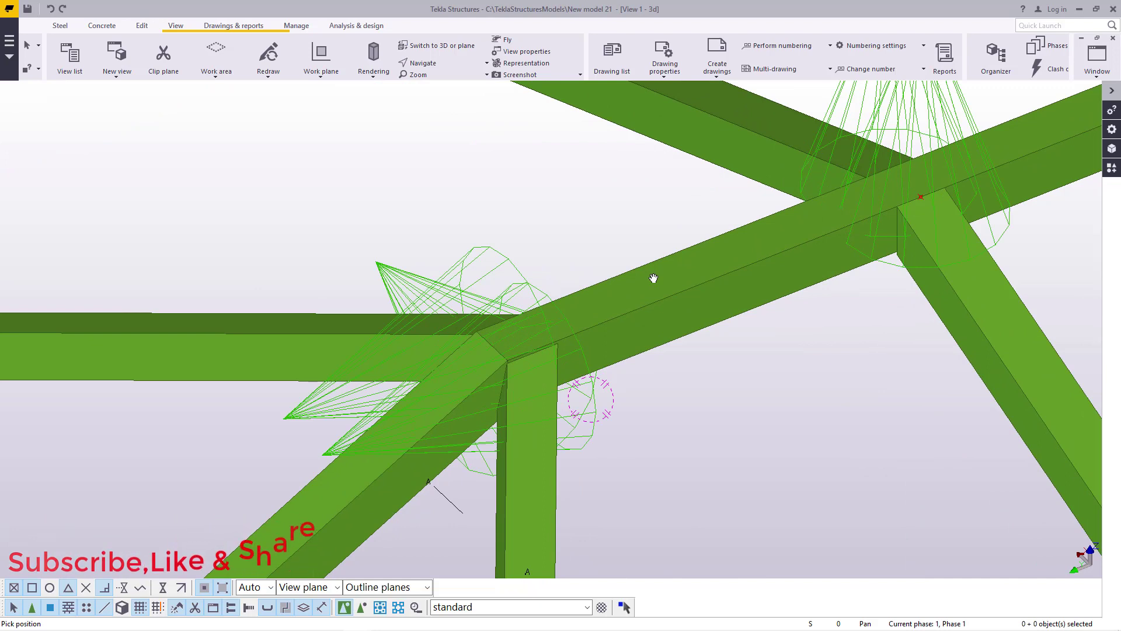
right_click(492, 195)
click(544, 201)
- Select the ridge beam and then the adjoining rafter at the ridge-end joint to inspect them
click(442, 64)
click(442, 80)
drag(523, 350, 637, 229)
right_click(637, 229)
click(654, 235)
click(701, 261)
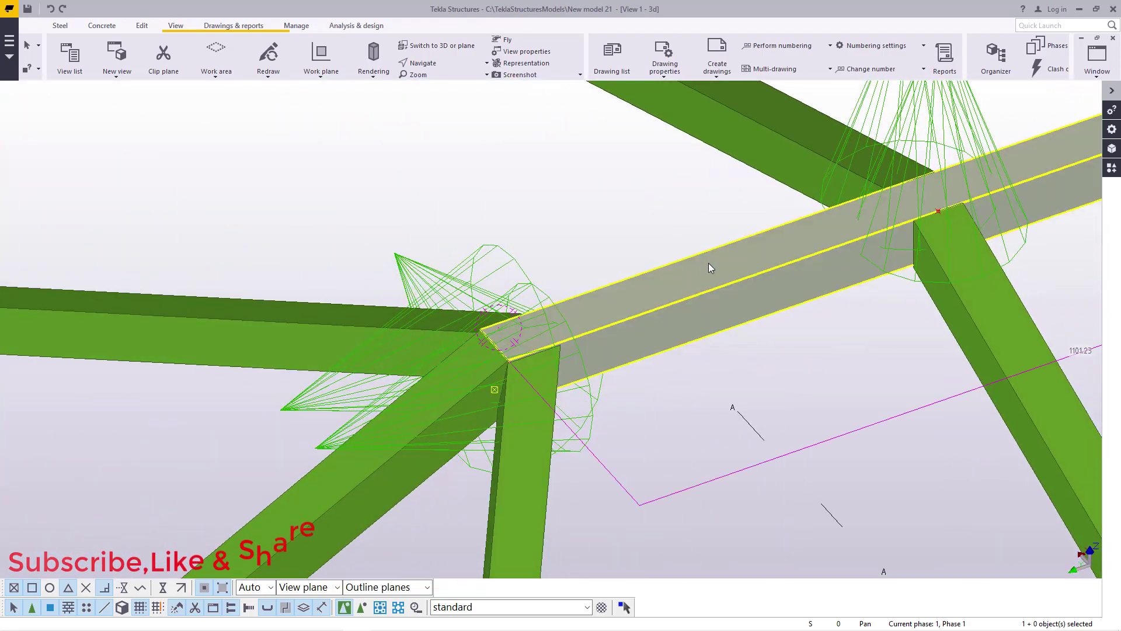
click(329, 489)
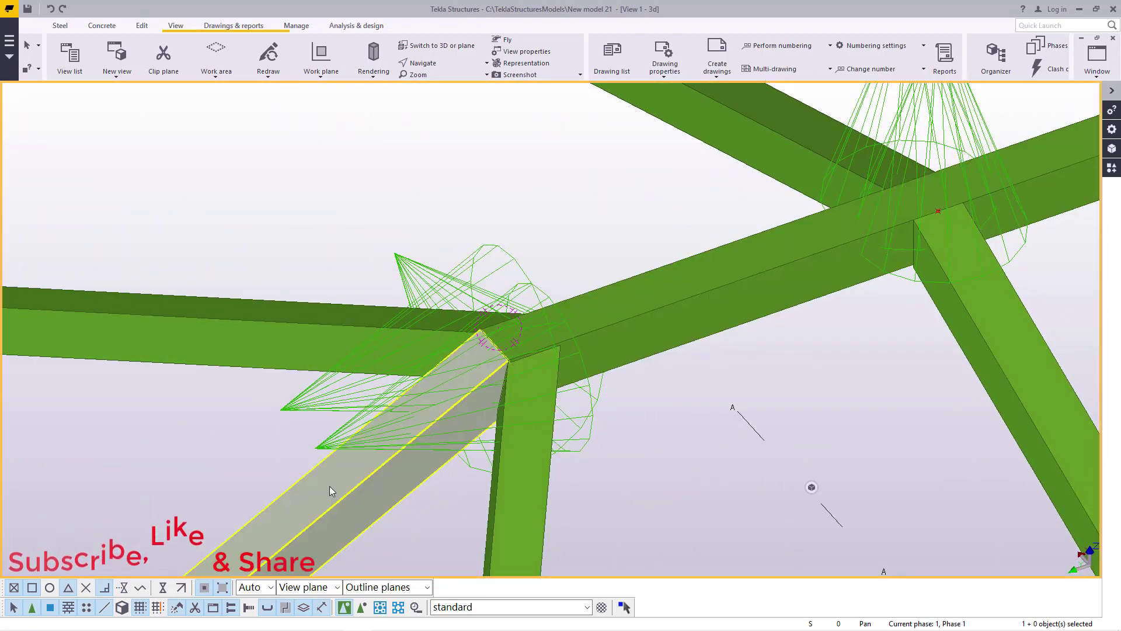
- Examine from a low side angle how the rafters are cut against the ridge beam and where their connection symbols sit
ctrl+middle_drag(329, 486, 250, 296)
click(432, 63)
click(444, 82)
click(264, 307)
mouse_move(277, 313)
ctrl+middle_down()
mouse_move(273, 300)
mouse_move(273, 315)
ctrl+middle_up()
scroll(244, 315, up, 3)
scroll(230, 314, up, 2)
click(440, 63)
click(444, 82)
ctrl+middle_drag(291, 372, 788, 469)
scroll(310, 345, down, 2)
scroll(770, 461, up, 6)
right_click(755, 200)
click(782, 209)
scroll(745, 385, up, 2)
scroll(643, 384, down, 1)
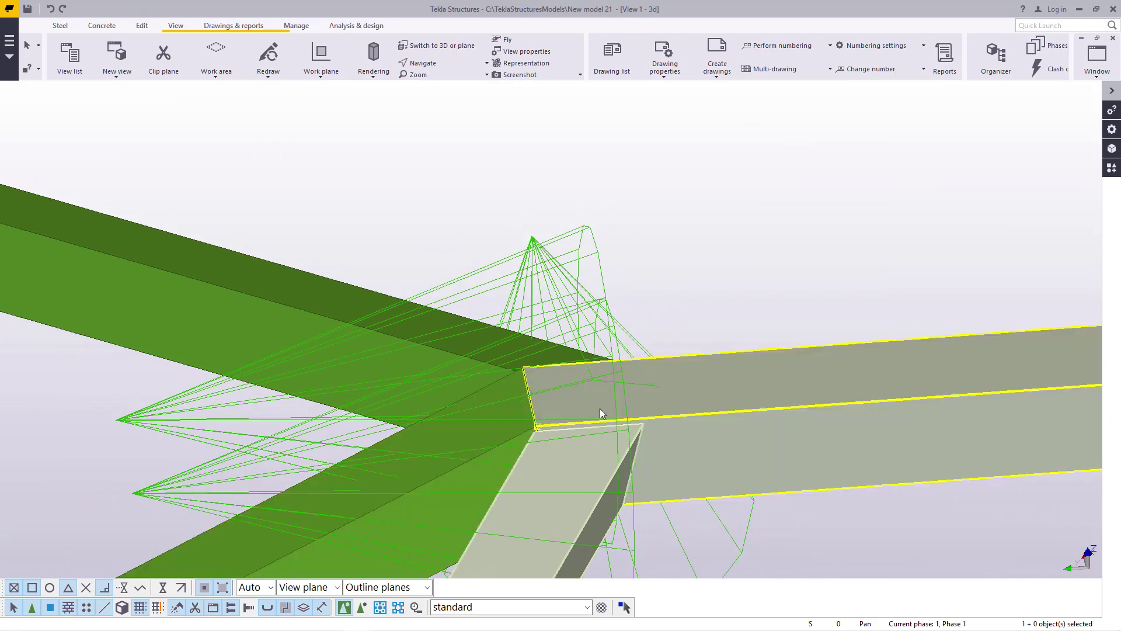
scroll(530, 408, down, 3)
scroll(370, 412, up, 3)
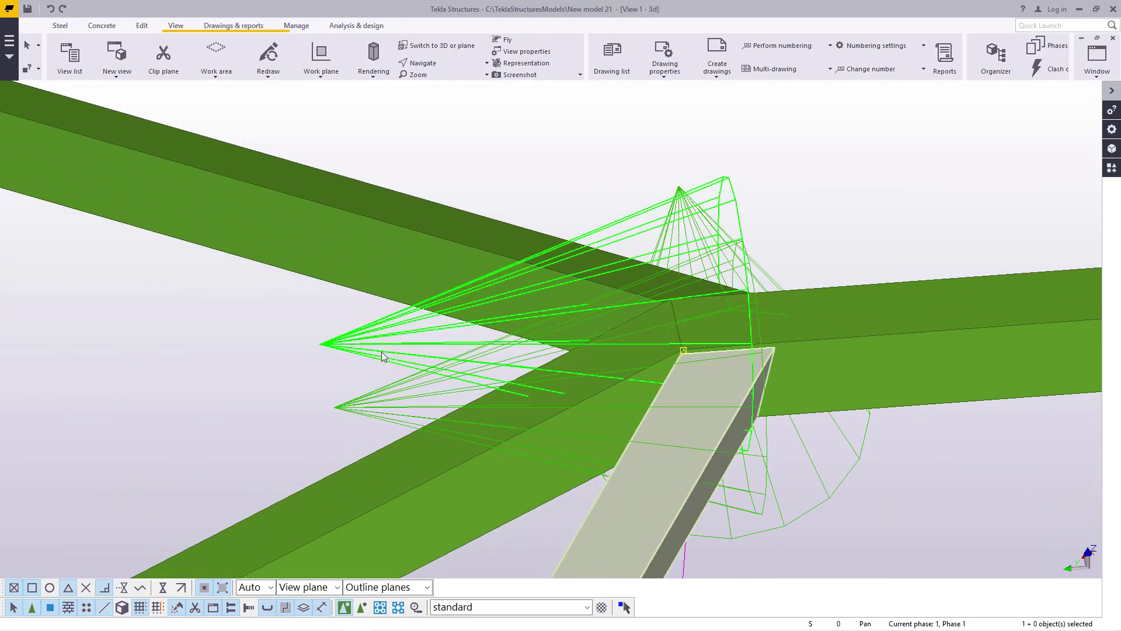
- Review the properties of the two Stanchion weld (85) connections and the Cranked beam (41) connection at the ridge-end joint
double_click(377, 413)
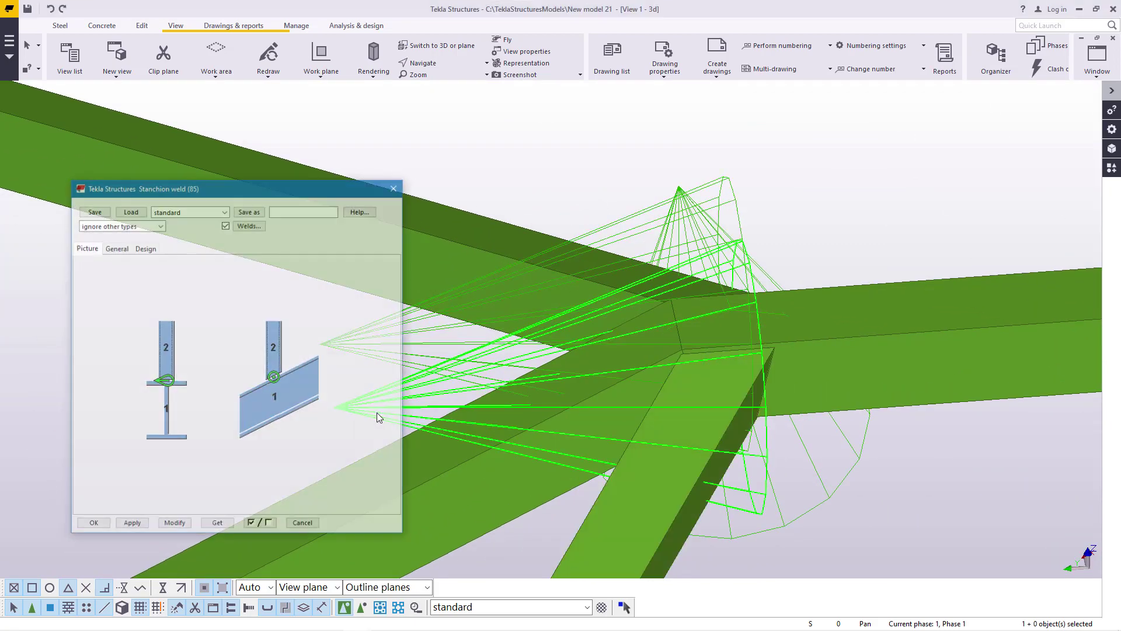
click(396, 186)
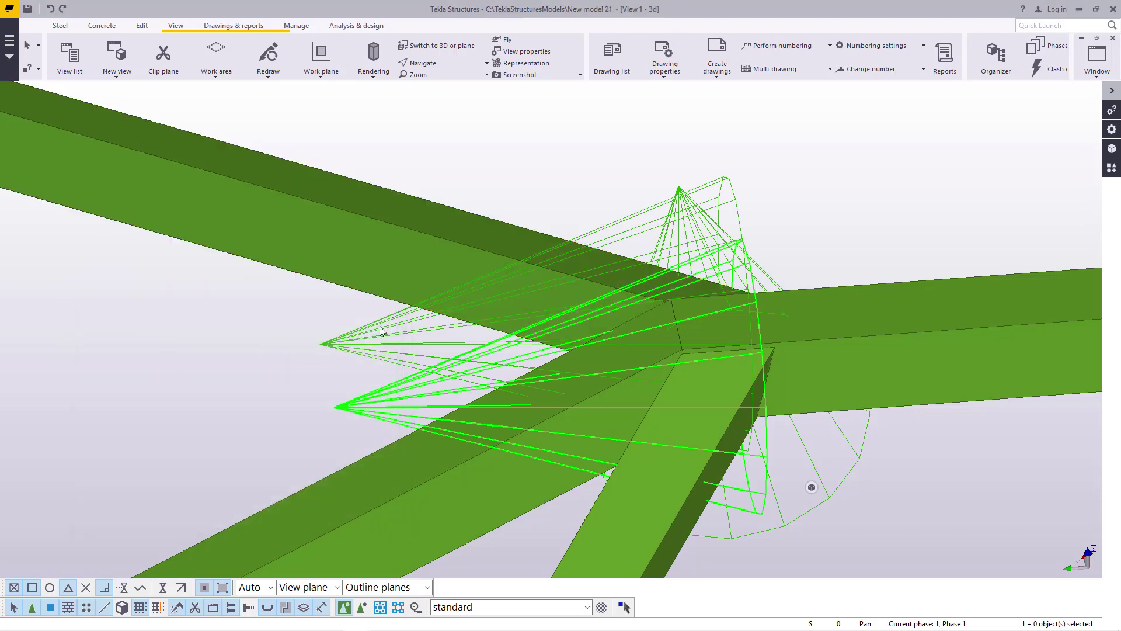
double_click(334, 344)
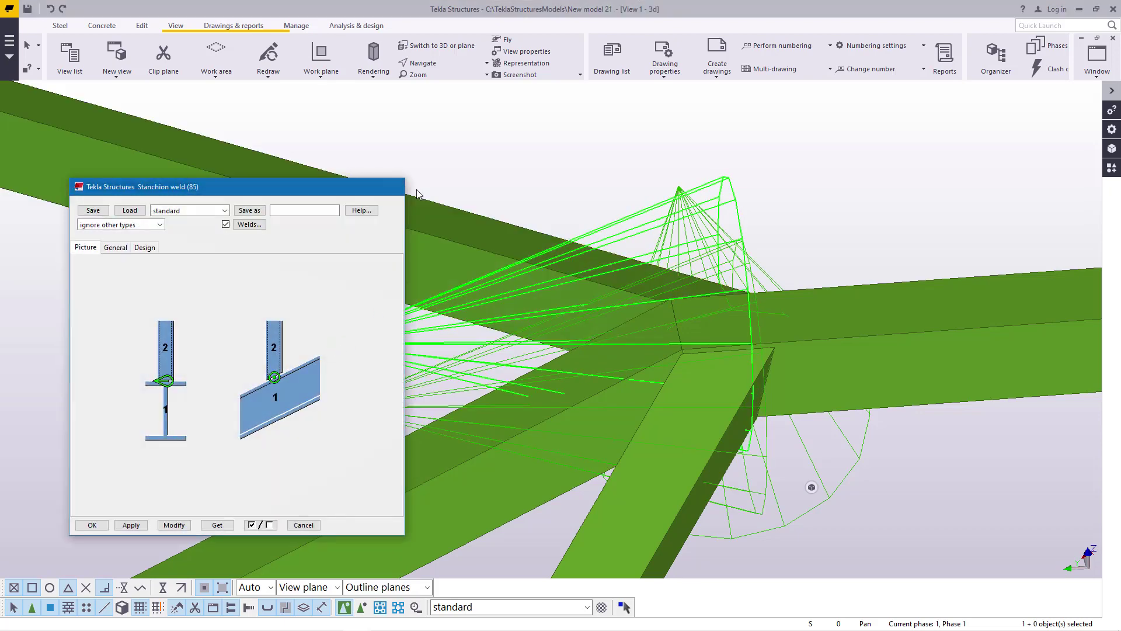
click(395, 186)
double_click(845, 440)
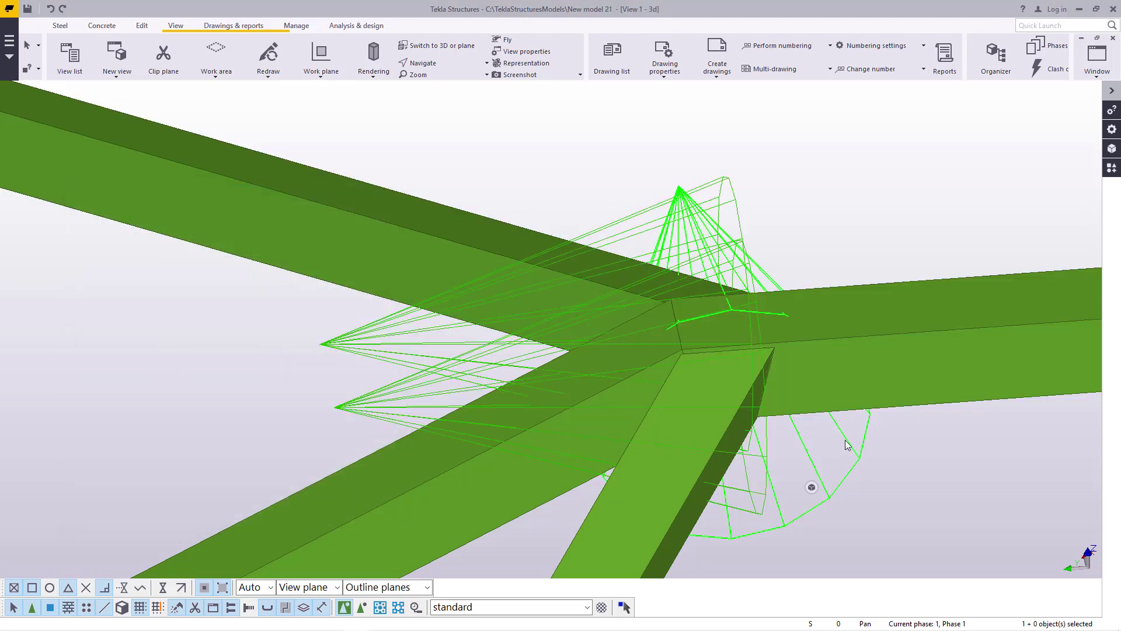
drag(644, 128, 149, 173)
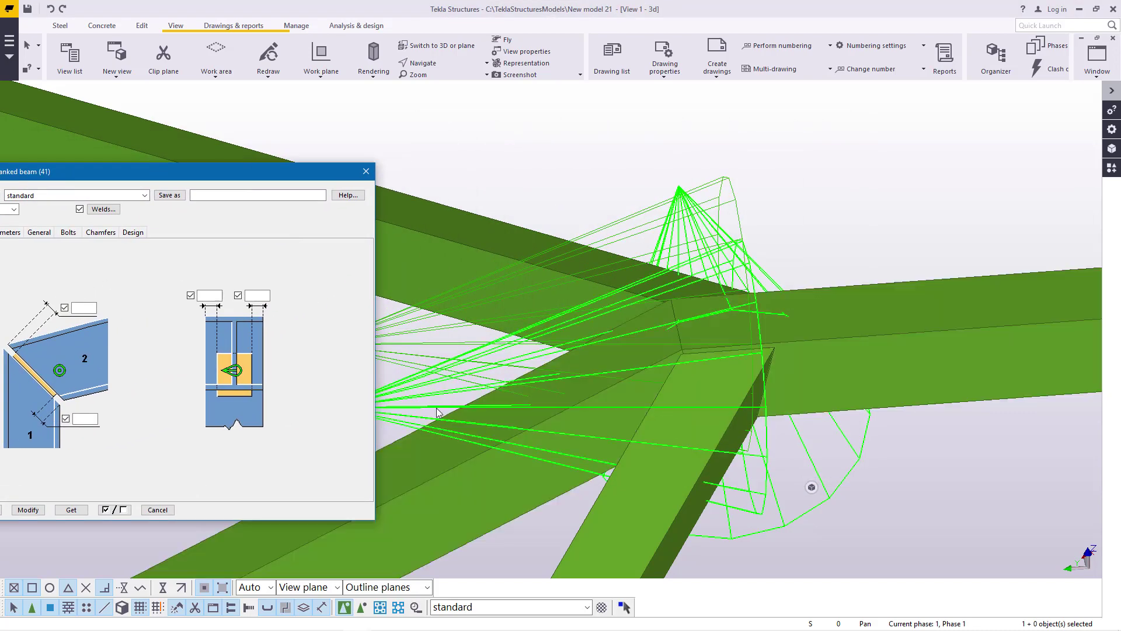
- Search the applications and components for 41 and start the Cranked beam (41) connection
click(1112, 169)
click(950, 139)
text(41)
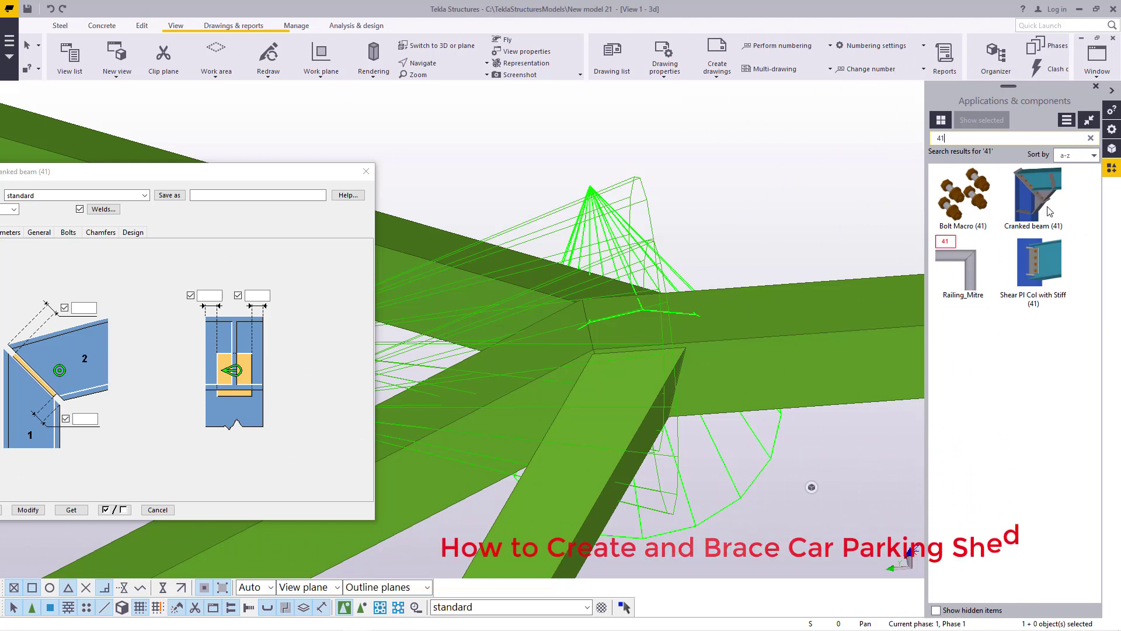
click(1046, 202)
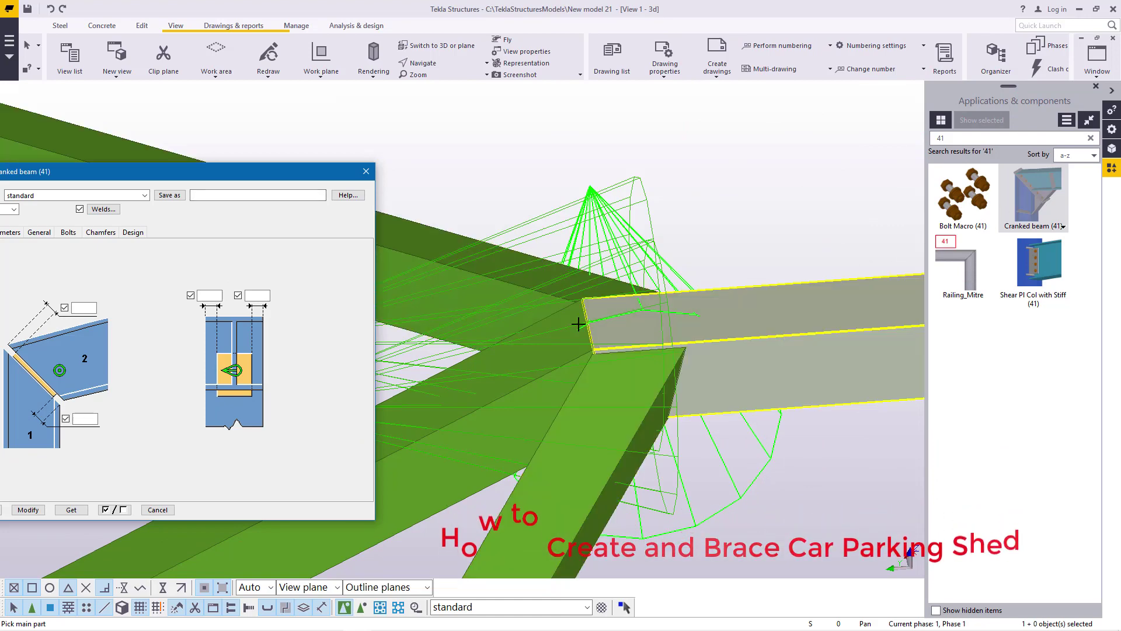
right_click(808, 163)
click(820, 170)
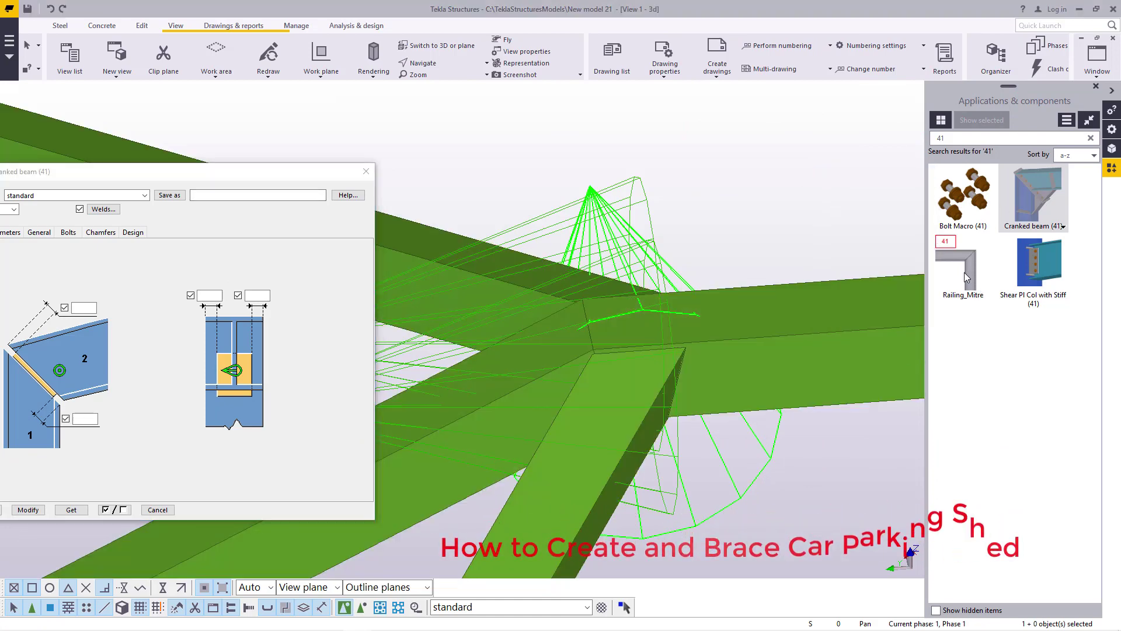
click(665, 320)
click(1044, 213)
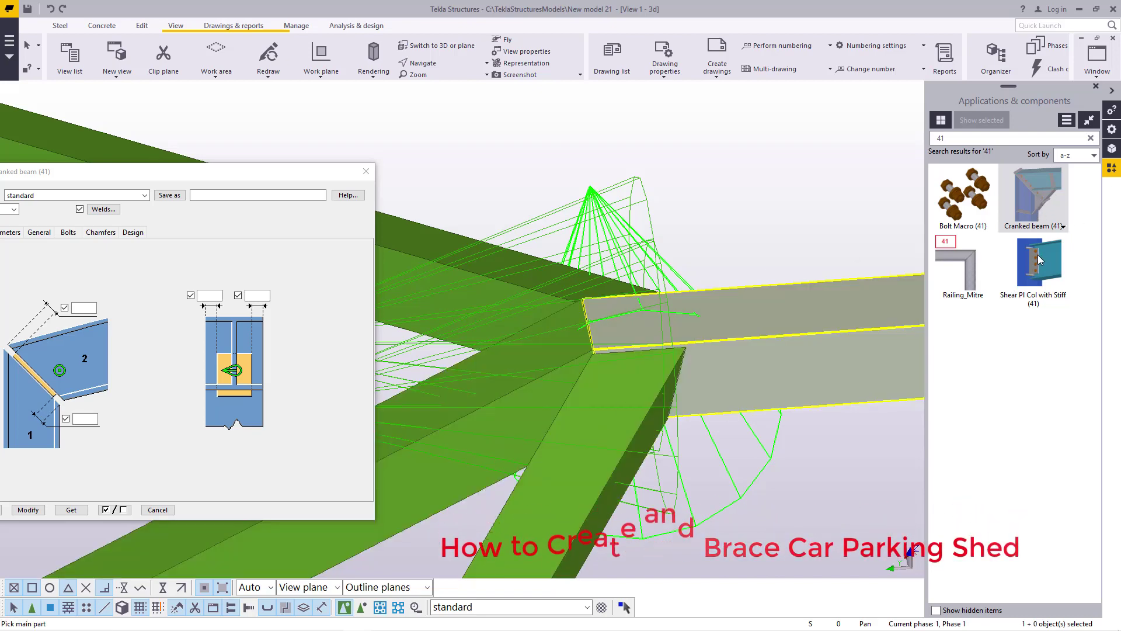
- Review the bolt settings of Cranked beam (41), close its properties and leave the connection command
drag(282, 176, 585, 152)
click(371, 209)
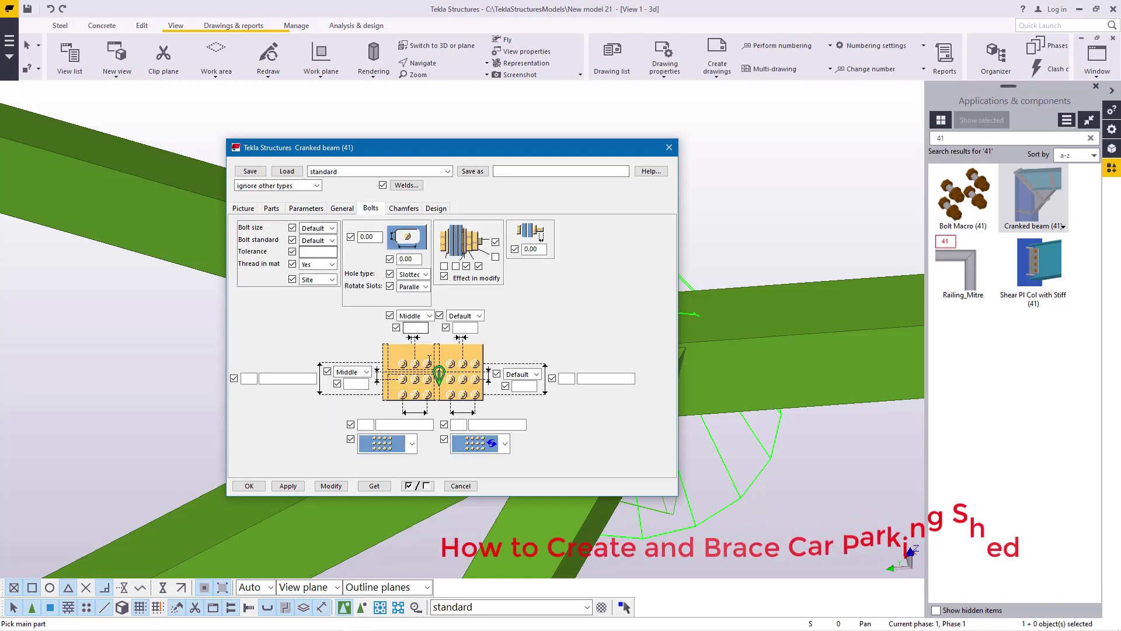
click(669, 149)
right_click(665, 137)
click(694, 140)
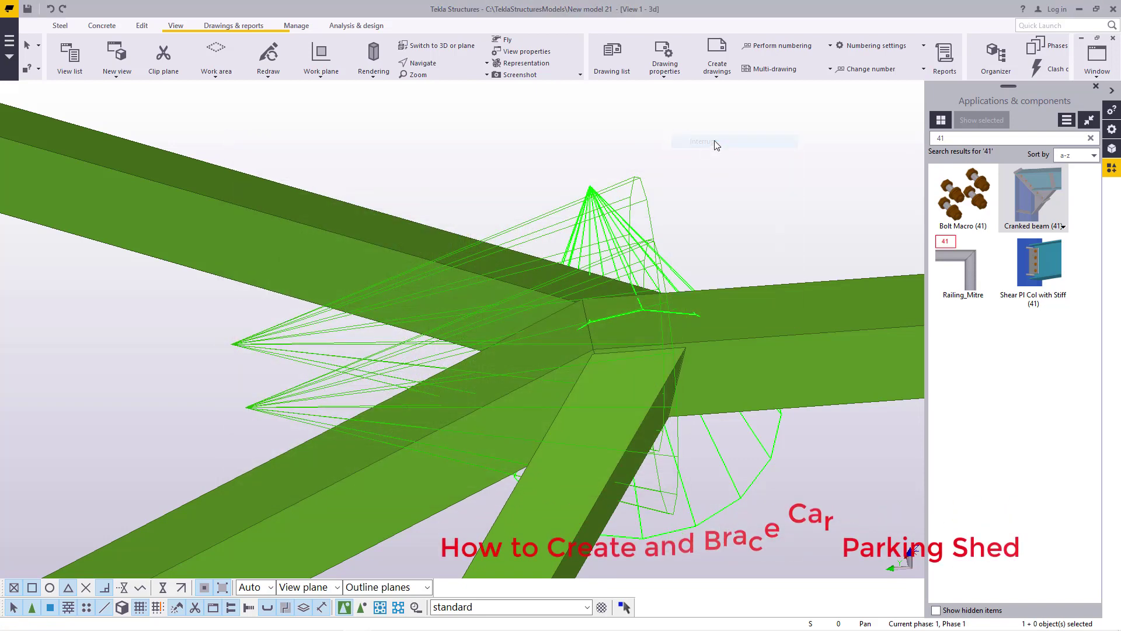
- Examine the whole roof frame around the ridge, including its rafters, eaves beams and columns
scroll(336, 338, up, 4)
click(439, 61)
ctrl+middle_drag(665, 330, 713, 323)
scroll(336, 335, down, 3)
ctrl+middle_drag(431, 345, 449, 310)
scroll(473, 341, down, 3)
scroll(426, 358, up, 2)
scroll(435, 342, down, 3)
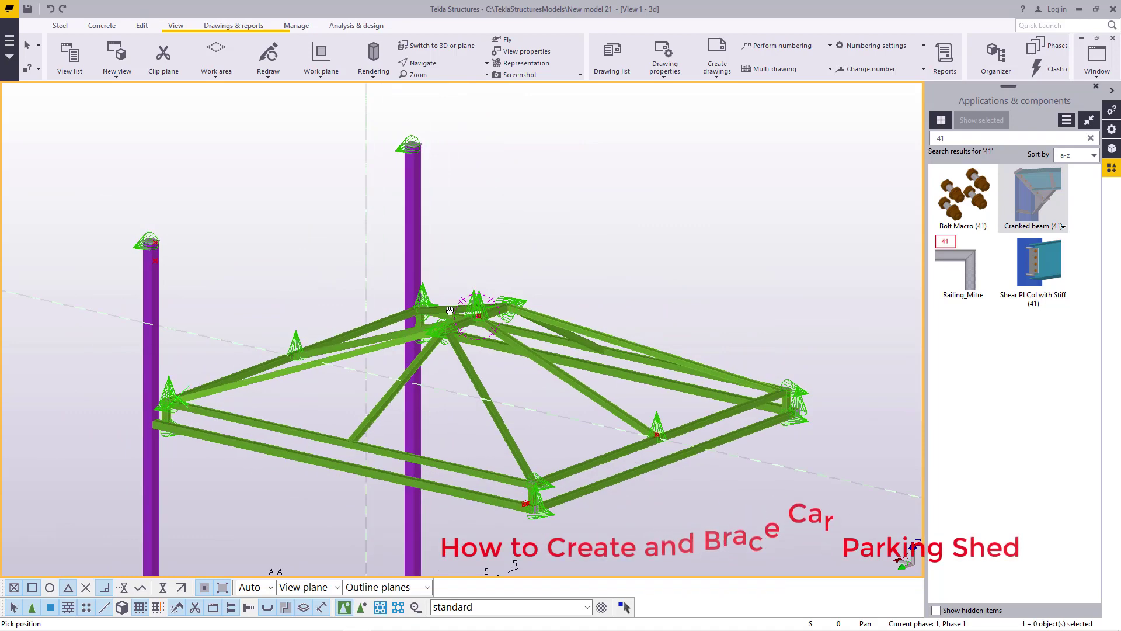
- Examine the short post between the eaves beams, the corner joint and the capped column top
scroll(463, 315, down, 2)
scroll(262, 395, up, 5)
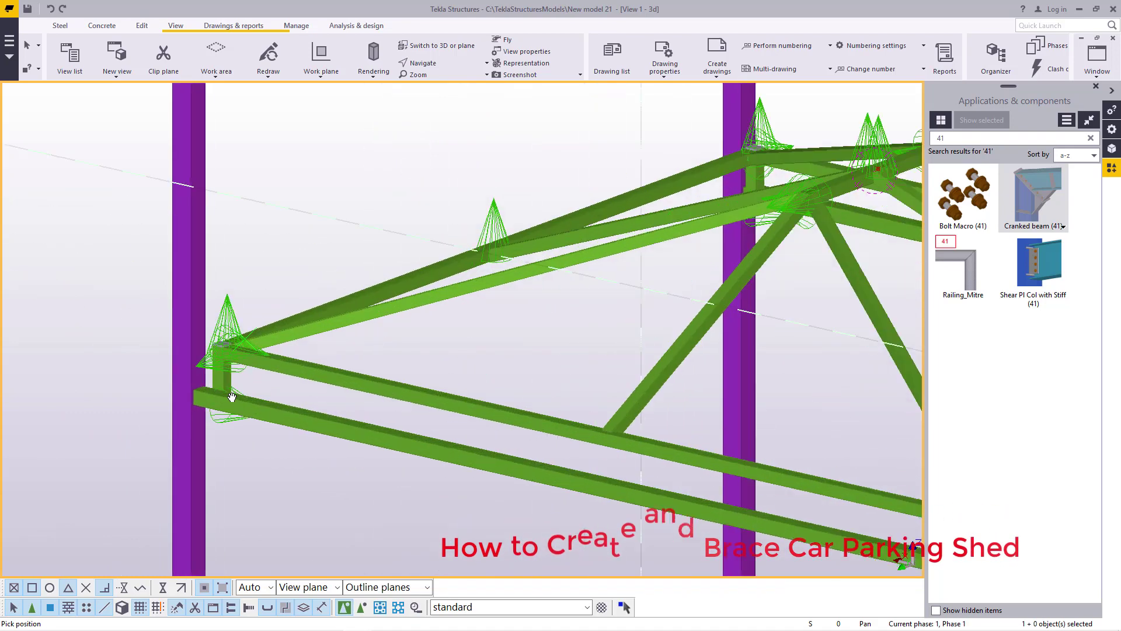
scroll(340, 400, down, 1)
mouse_move(338, 390)
ctrl+middle_down()
mouse_move(350, 390)
mouse_move(340, 392)
ctrl+middle_up()
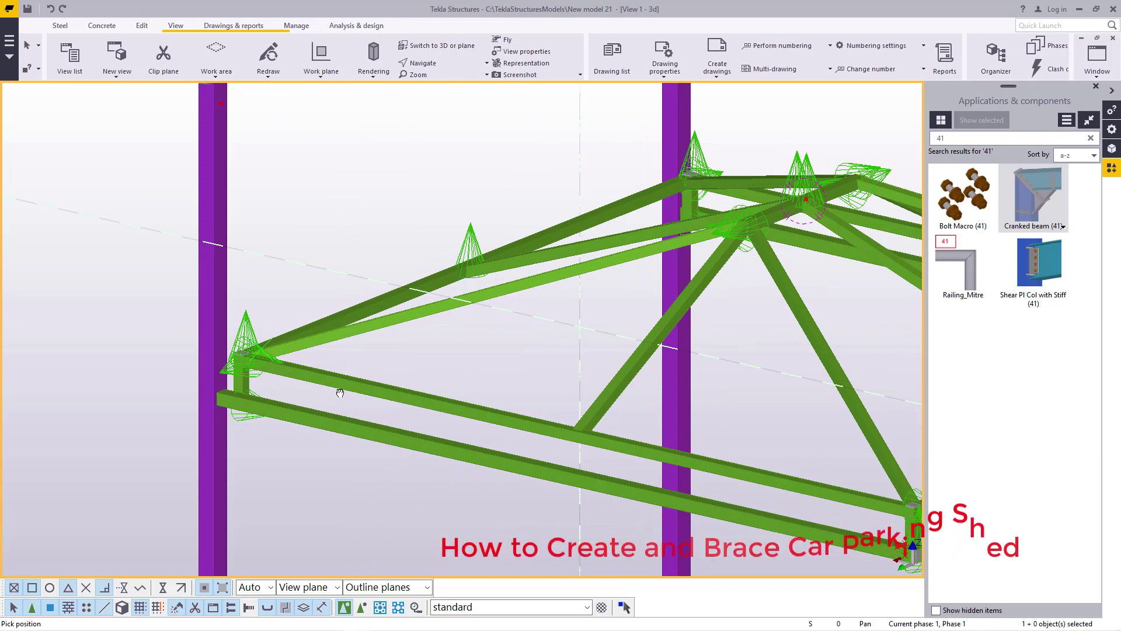
scroll(323, 405, down, 3)
ctrl+middle_drag(331, 348, 316, 370)
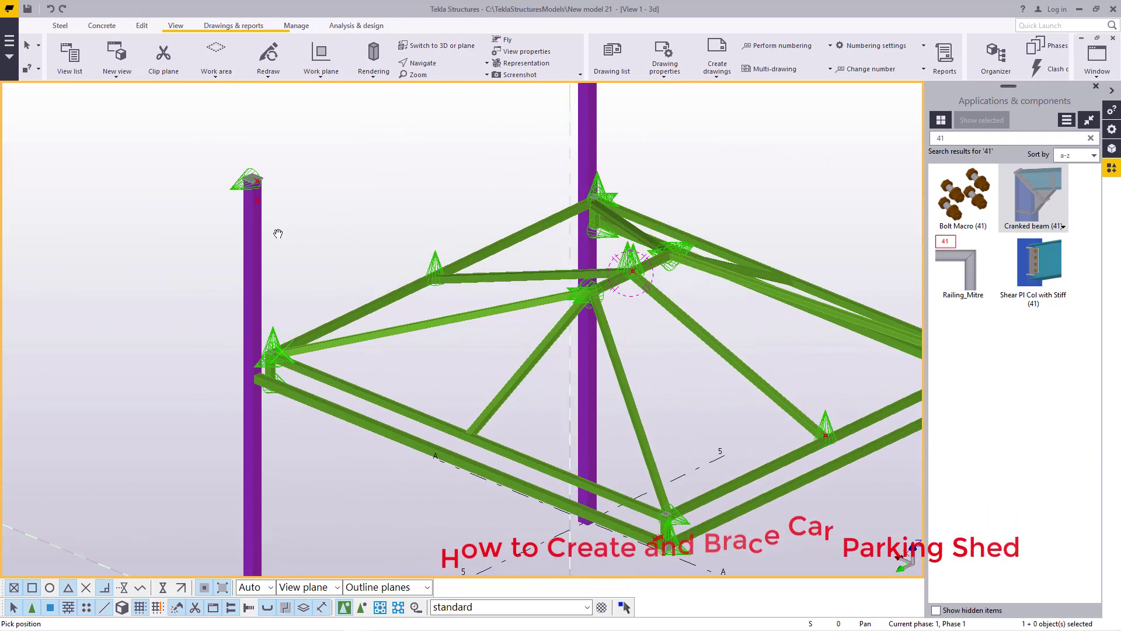
scroll(265, 207, up, 2)
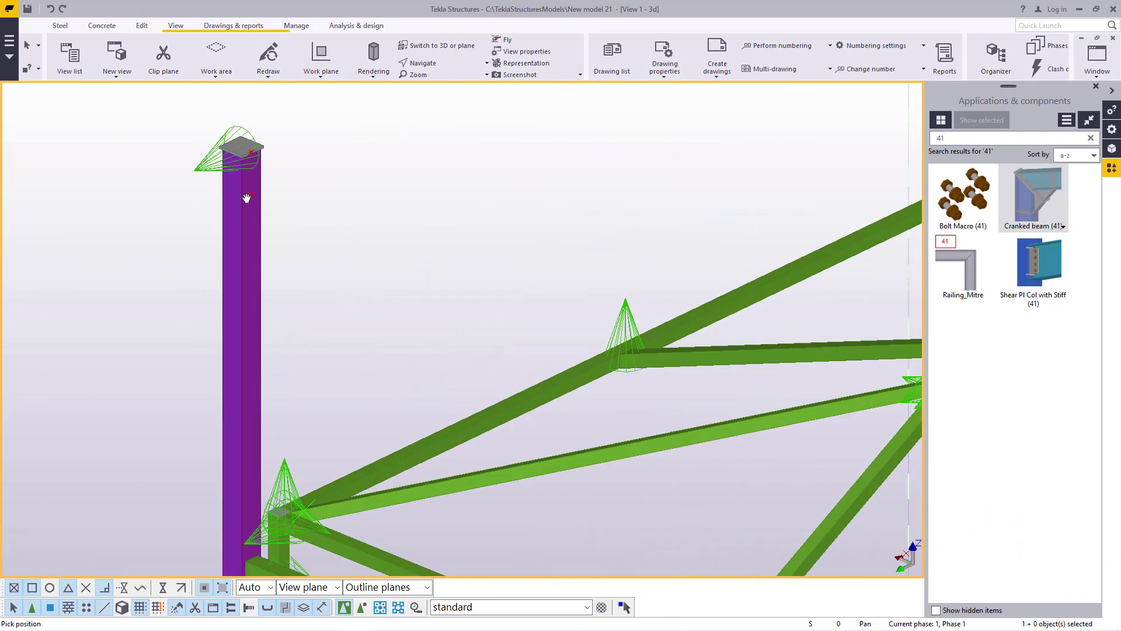
scroll(235, 166, down, 4)
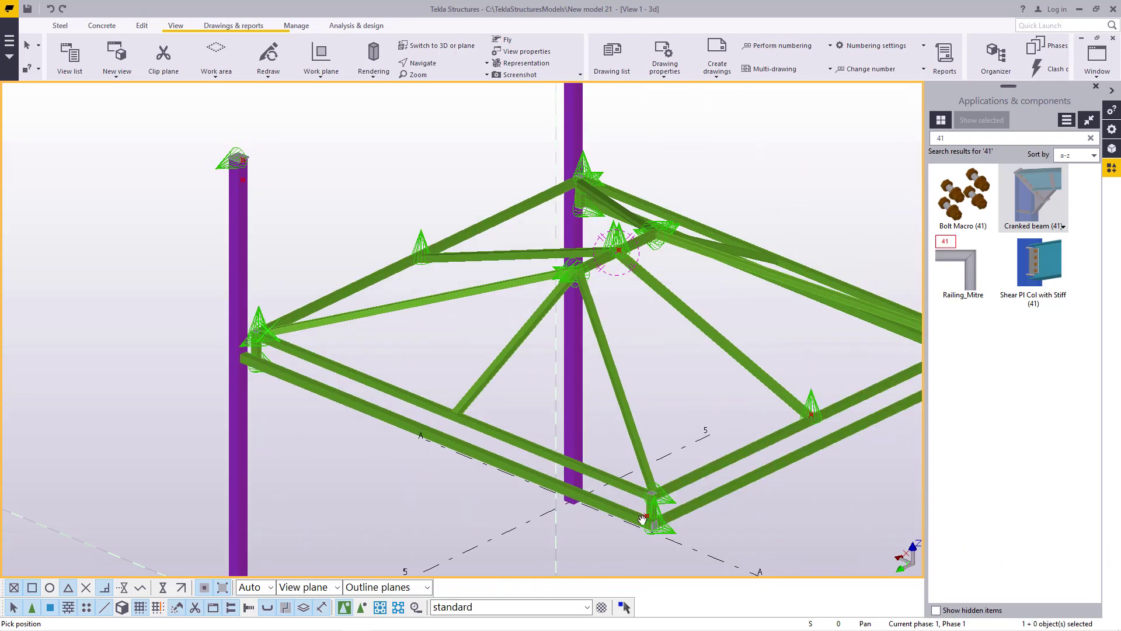
- Examine the shed frame from the capped column tops to its position on the whole grid
scroll(244, 412, down, 2)
scroll(419, 167, up, 3)
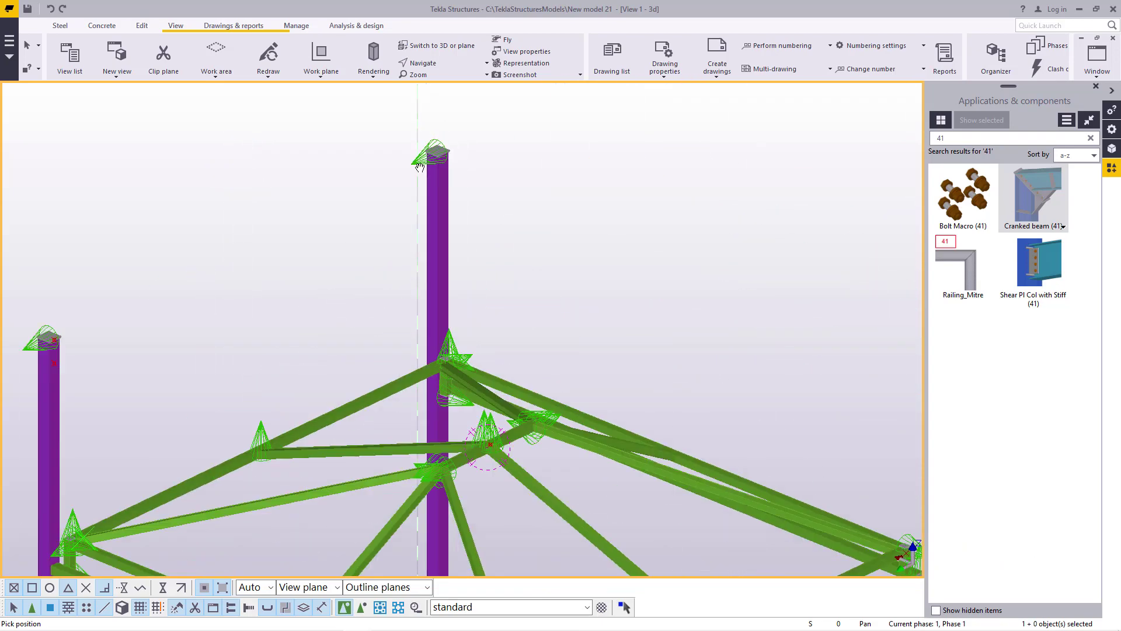
scroll(419, 166, down, 3)
scroll(713, 394, up, 1)
scroll(689, 342, down, 3)
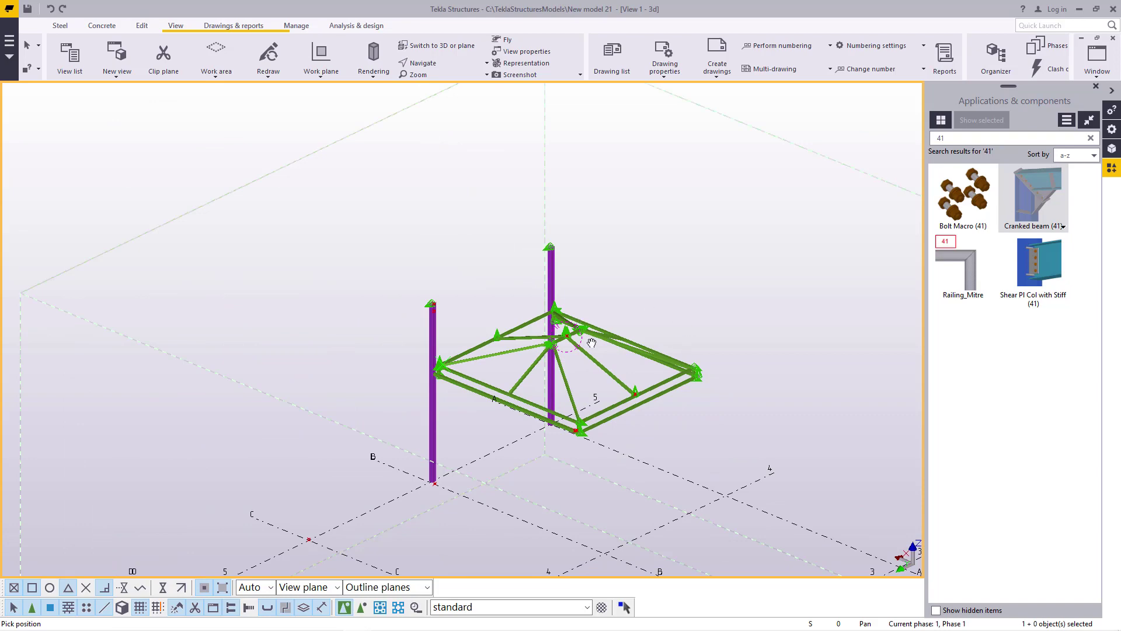
scroll(687, 293, down, 2)
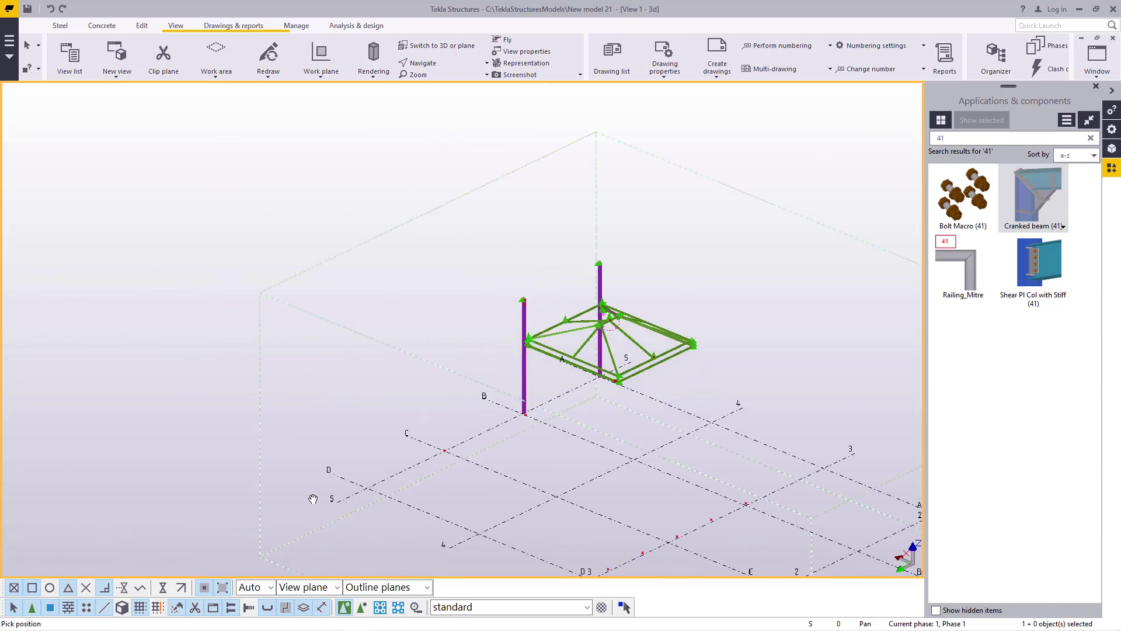
scroll(422, 316, down, 3)
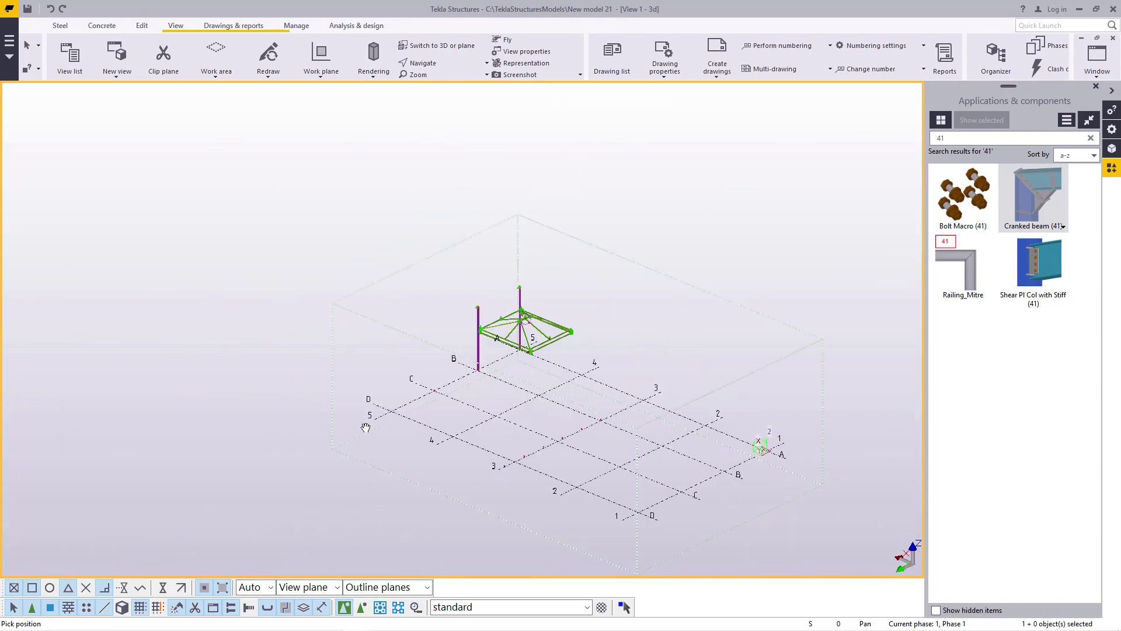
scroll(520, 330, up, 3)
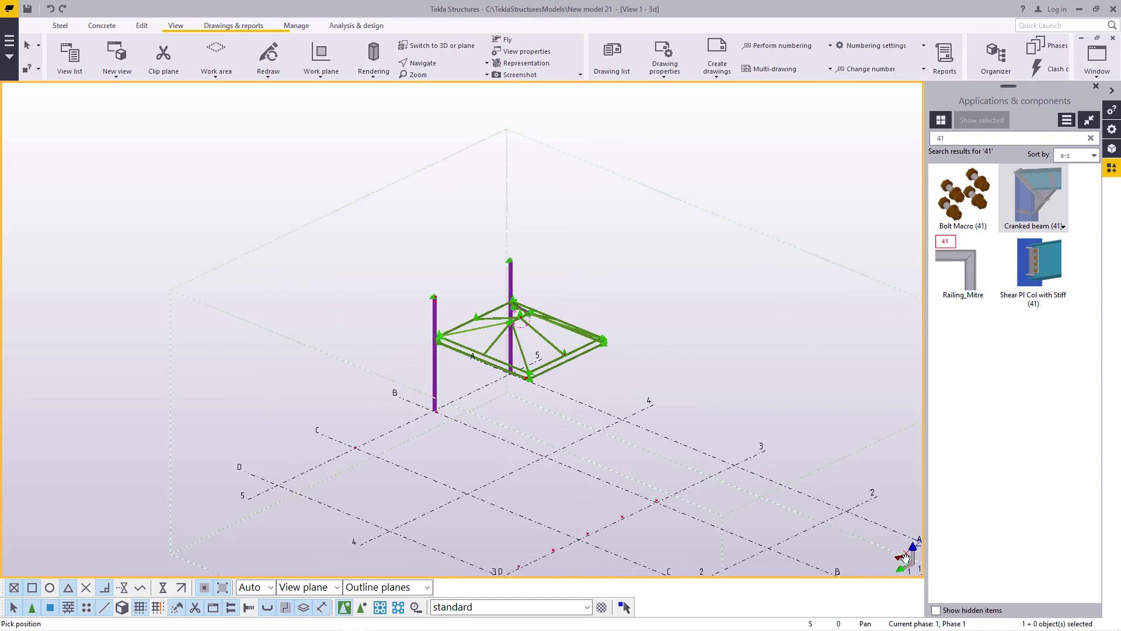
scroll(552, 353, up, 5)
right_click(668, 187)
click(689, 195)
- Search the applications and components for rod br and start the Rod Bracing with Turnbuckle component
drag(963, 138, 908, 141)
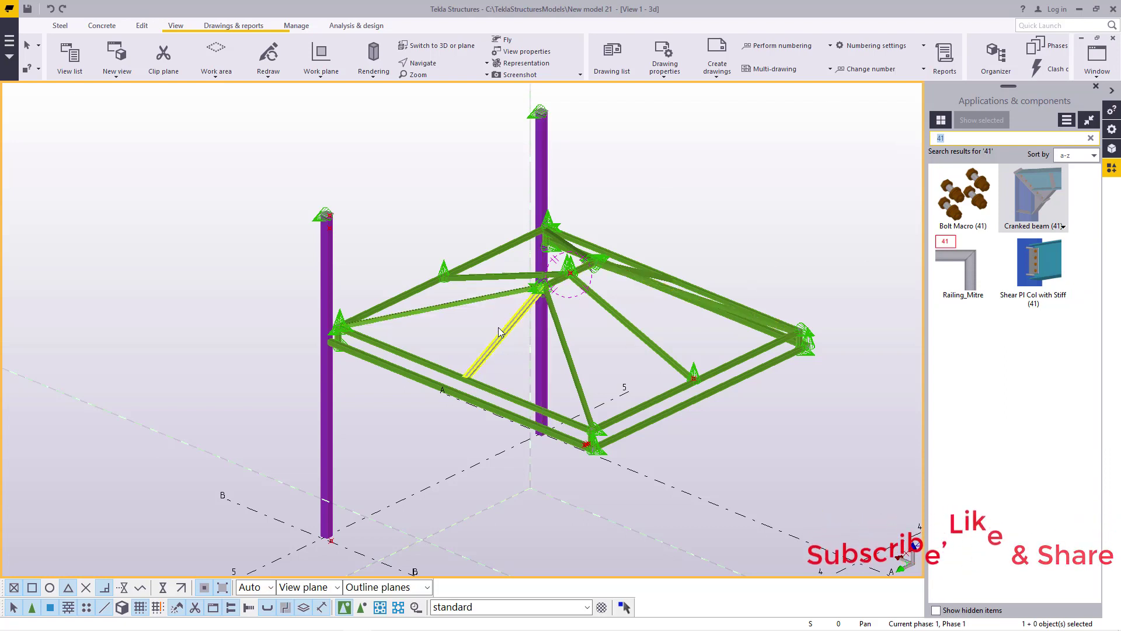
text(rod)
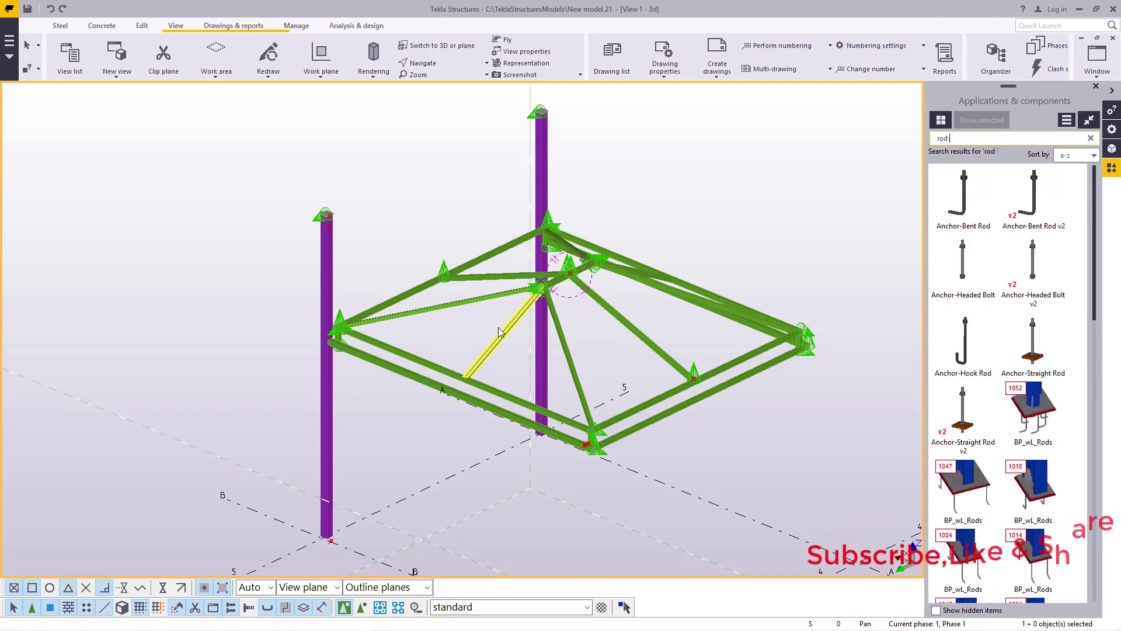
text( br)
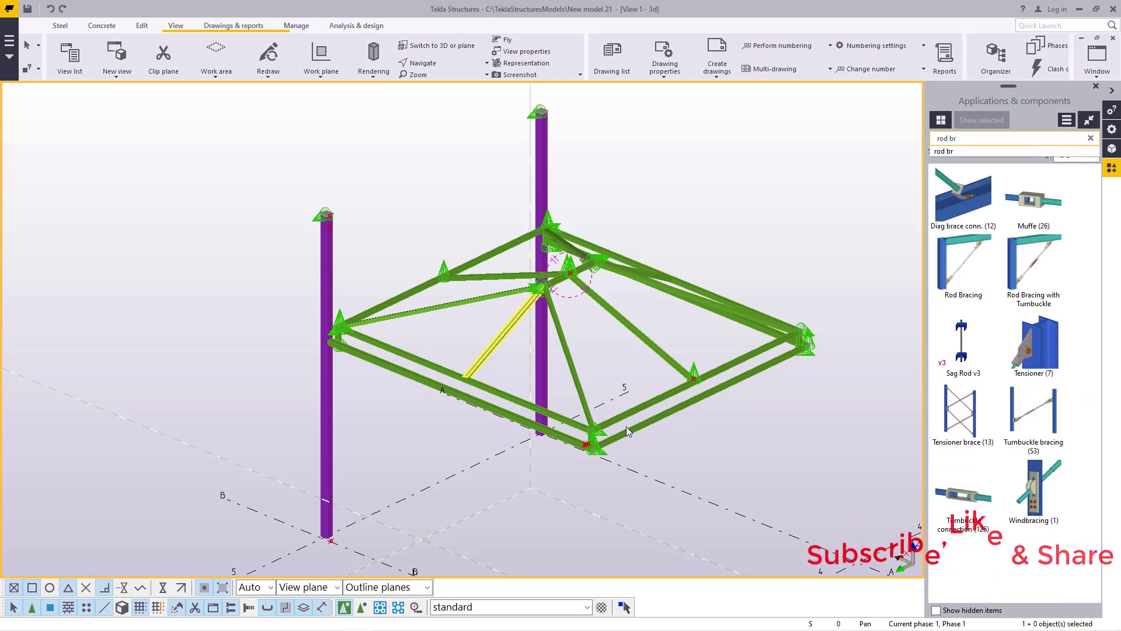
click(1058, 274)
- Choose the outer column as the main part and the adjoining lower eaves beam as the secondary part of the rod bracing
scroll(328, 226, up, 10)
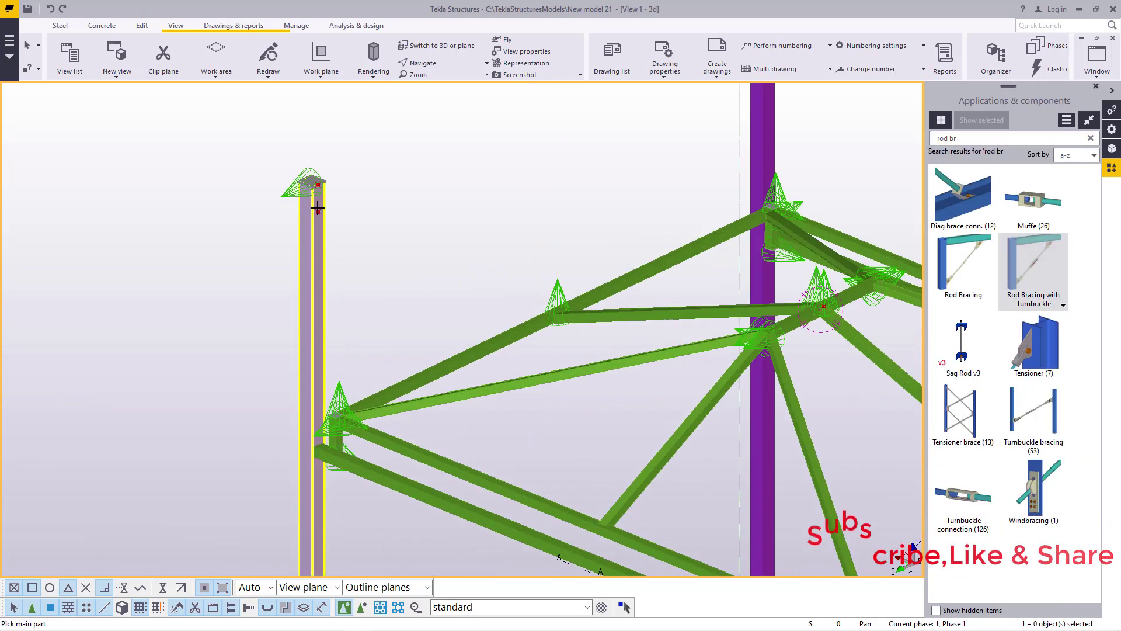
click(312, 227)
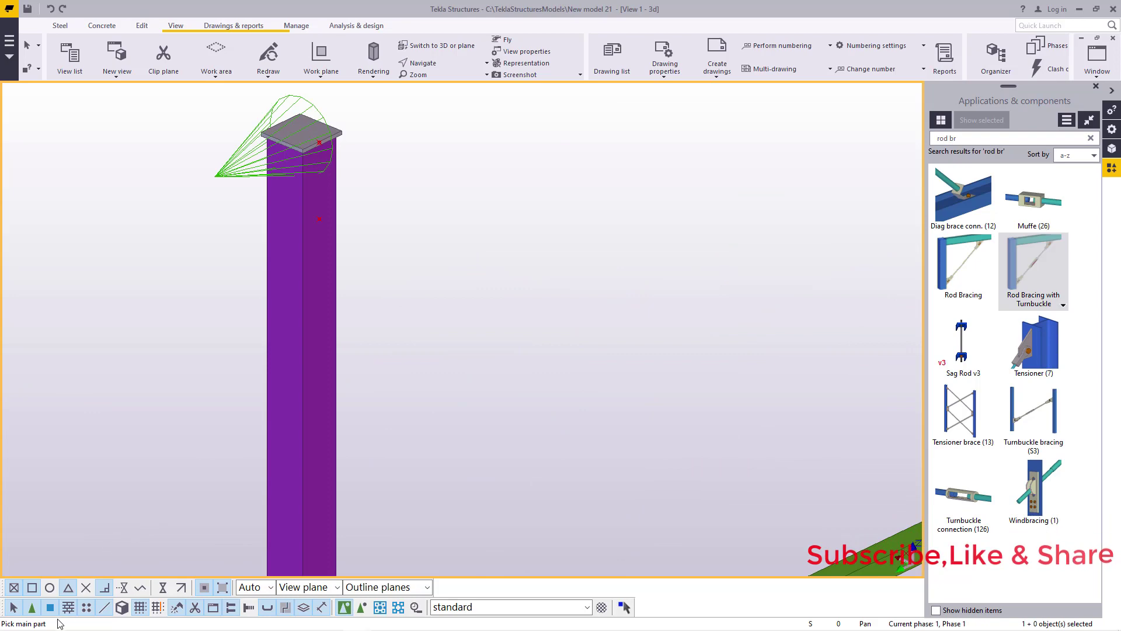
click(320, 287)
scroll(274, 228, down, 8)
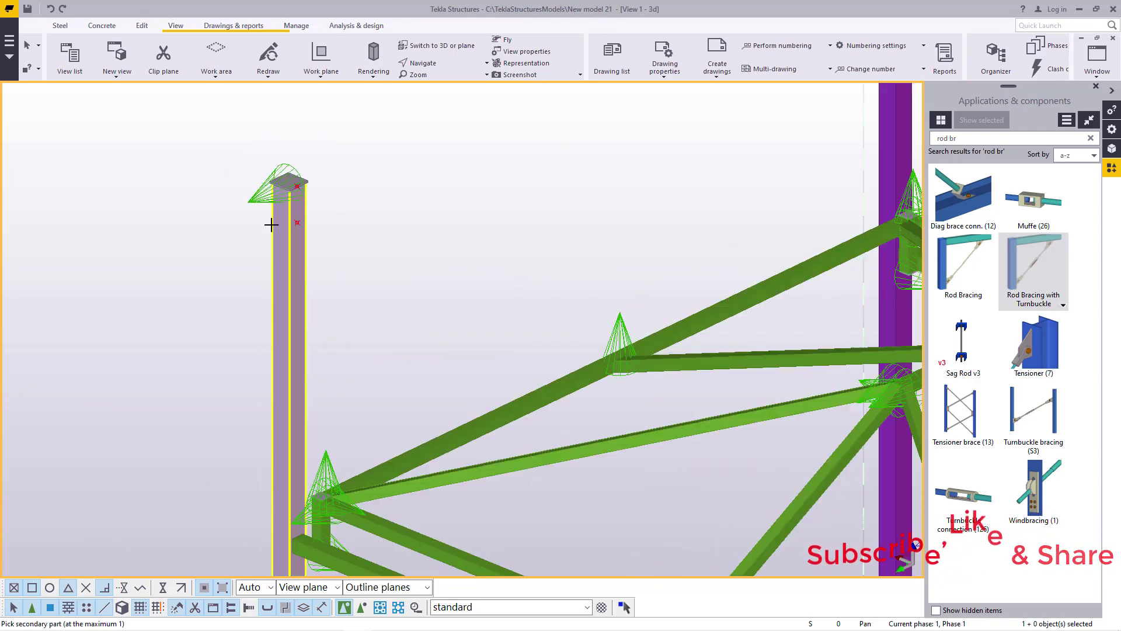
scroll(295, 420, up, 10)
click(391, 452)
- Run the brace from the marked point just below the column's cap plate to the point near the lower eaves beam's outer corner
scroll(393, 455, down, 6)
scroll(286, 233, up, 8)
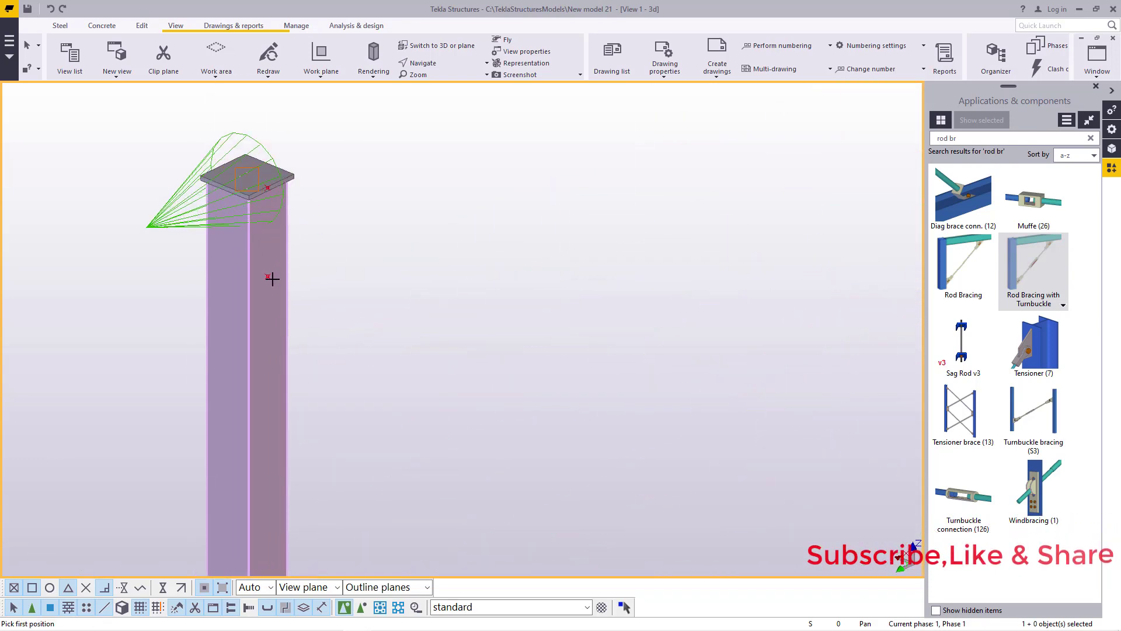
scroll(270, 278, up, 2)
click(265, 274)
scroll(234, 222, down, 6)
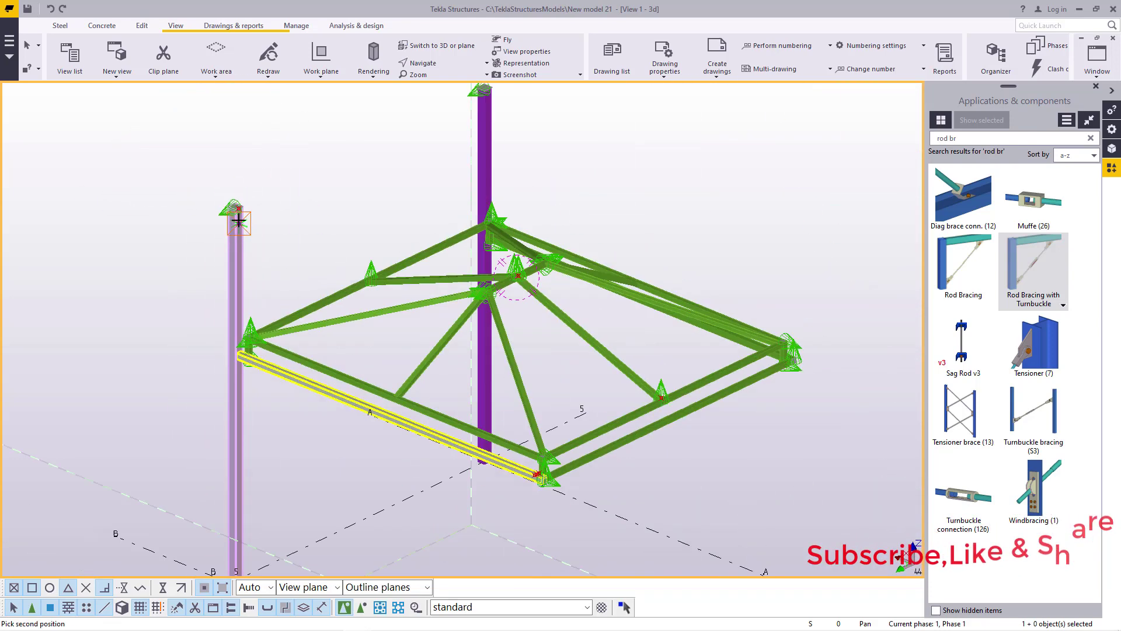
scroll(425, 363, up, 8)
scroll(376, 352, up, 5)
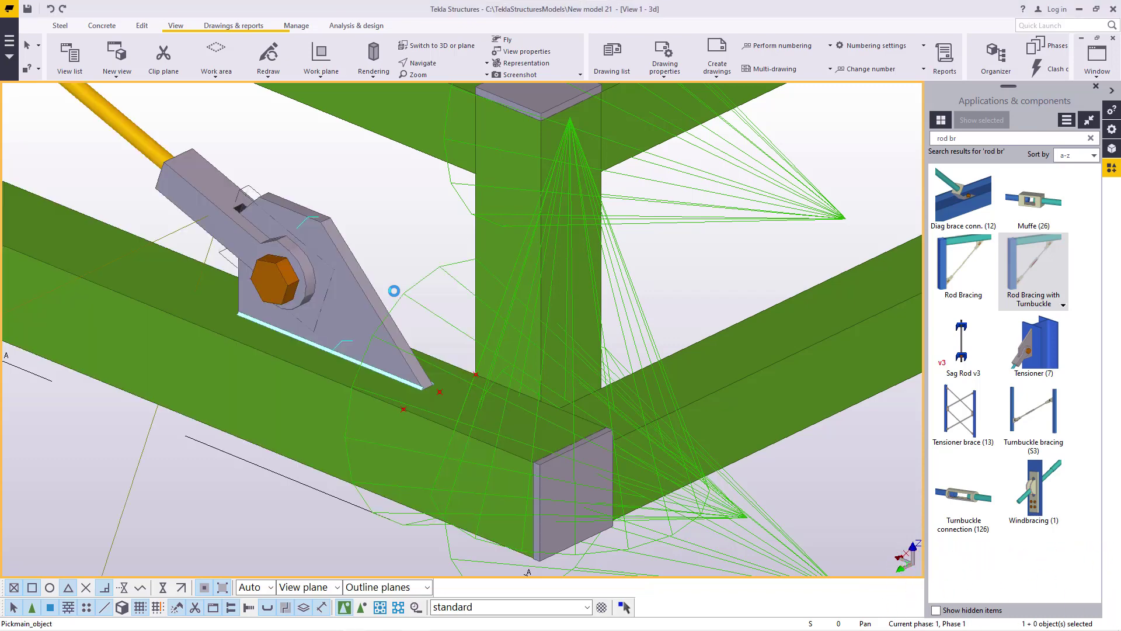
right_click(375, 201)
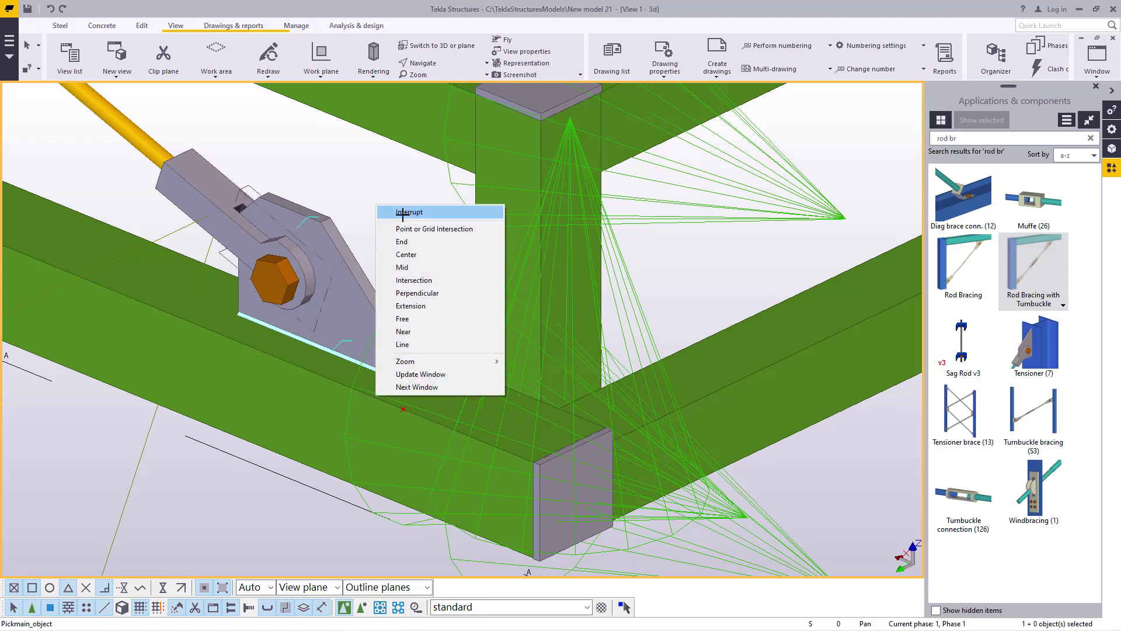
click(387, 211)
- Examine the brace's bolted clevis on the eaves beam and follow the rod to its turnbuckle
click(441, 65)
click(437, 105)
ctrl+middle_drag(396, 351, 262, 327)
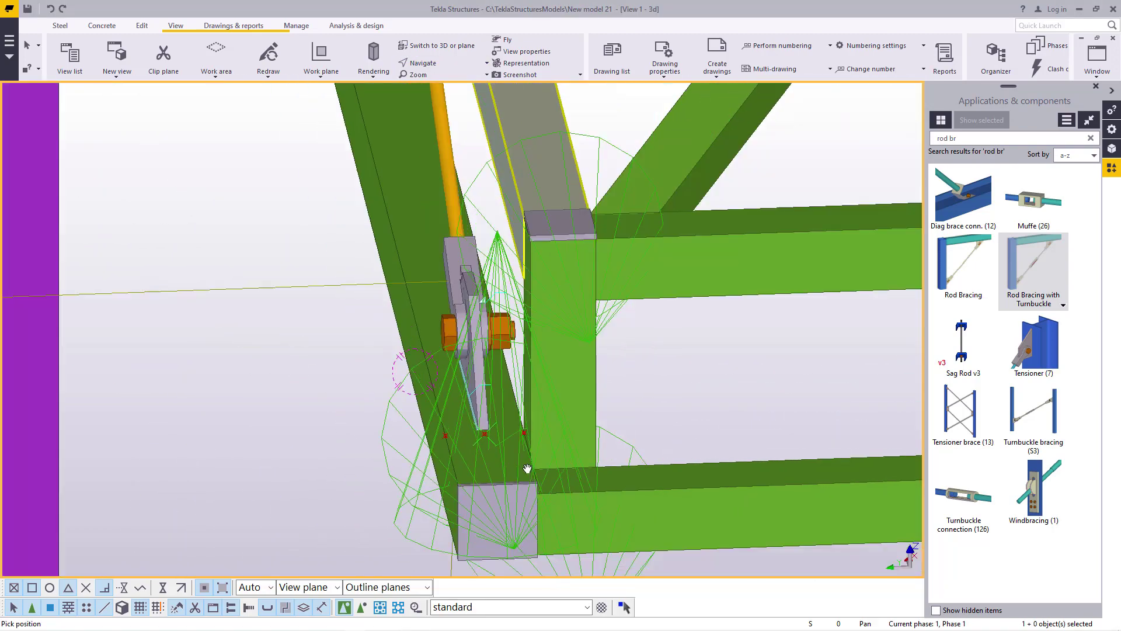
scroll(525, 468, down, 6)
scroll(505, 227, up, 10)
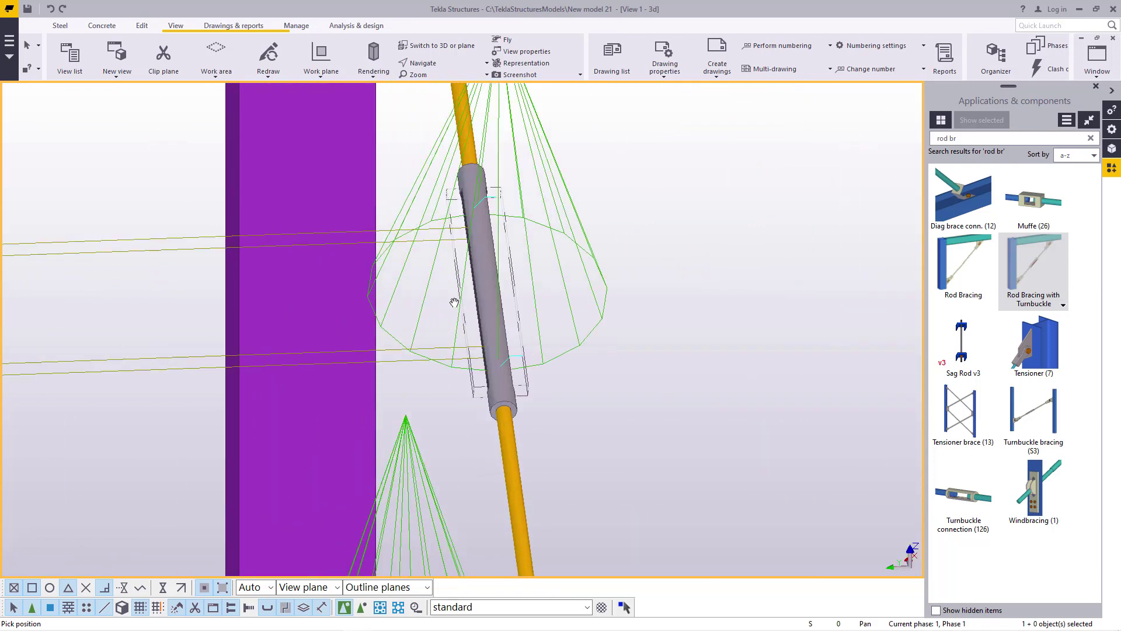
right_click(680, 176)
click(729, 186)
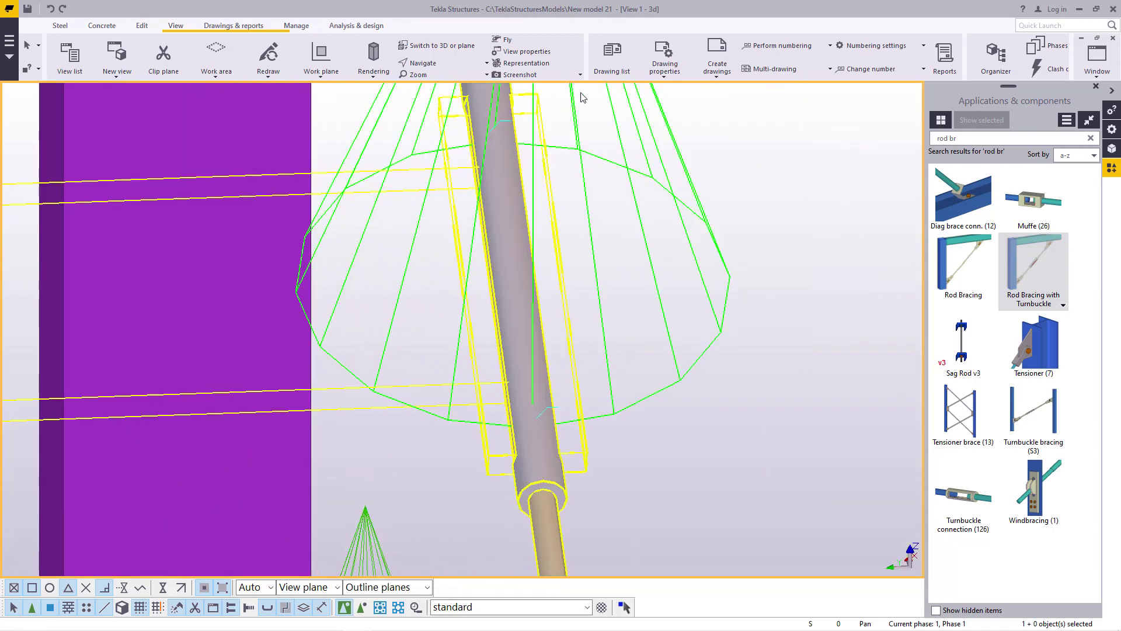
- Examine the slotted turnbuckle body and the two rod ends inside it from another angle
click(458, 63)
click(457, 82)
drag(526, 244, 491, 267)
scroll(440, 232, up, 4)
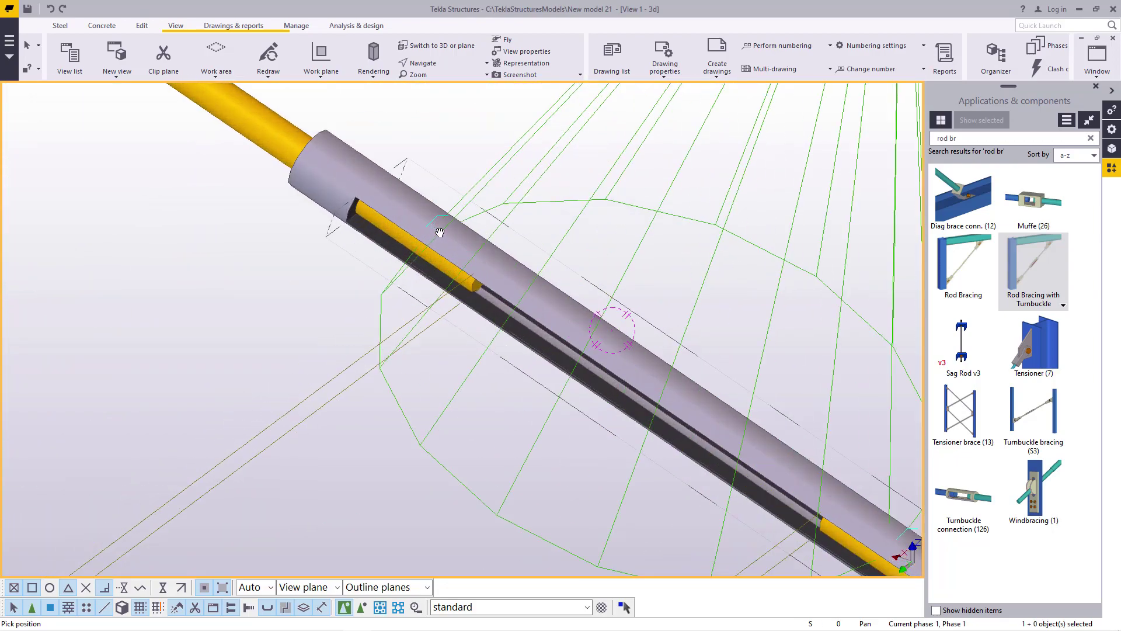
scroll(439, 232, up, 1)
right_click(436, 145)
click(467, 155)
scroll(417, 277, down, 2)
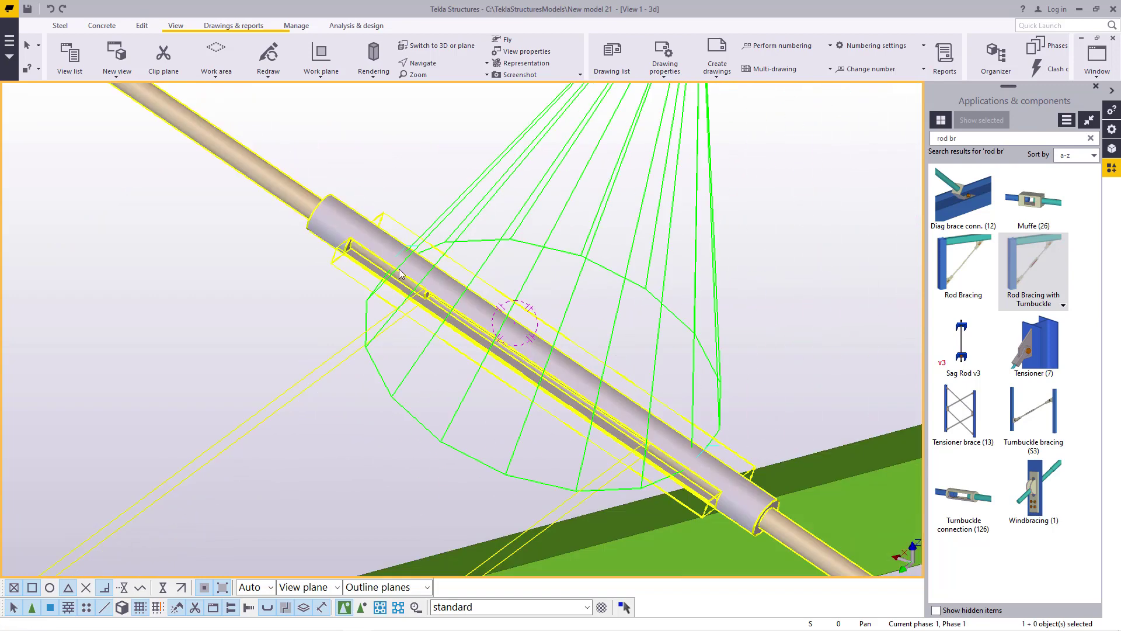
- Try to change the rod bracing's brace profile to ROD20, undo the modification and close its properties
double_click(399, 279)
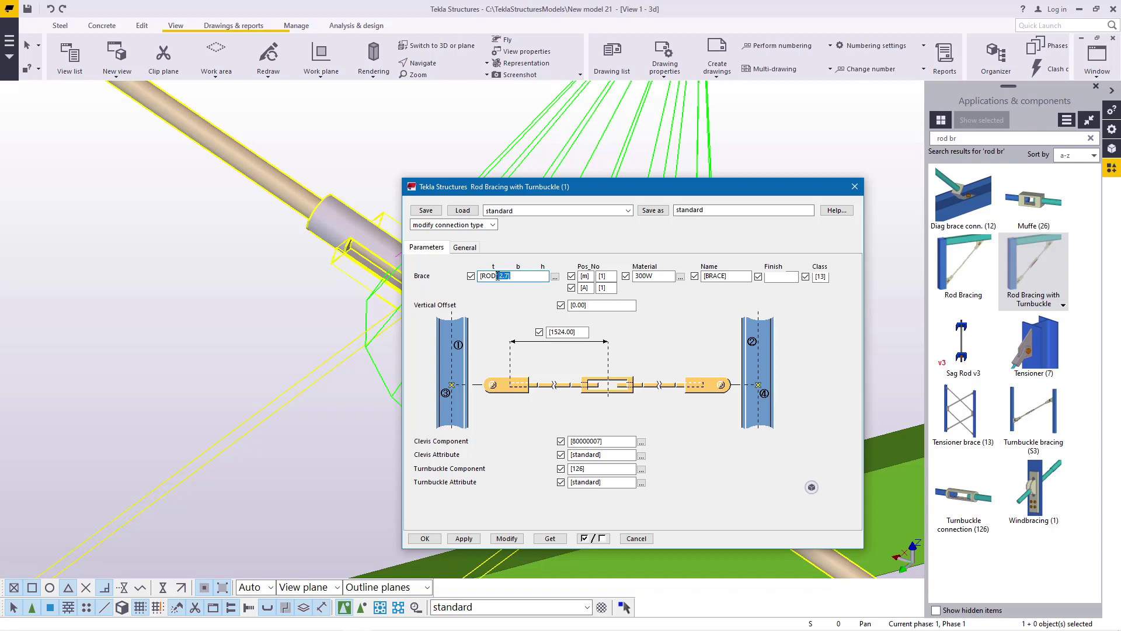
text(20)
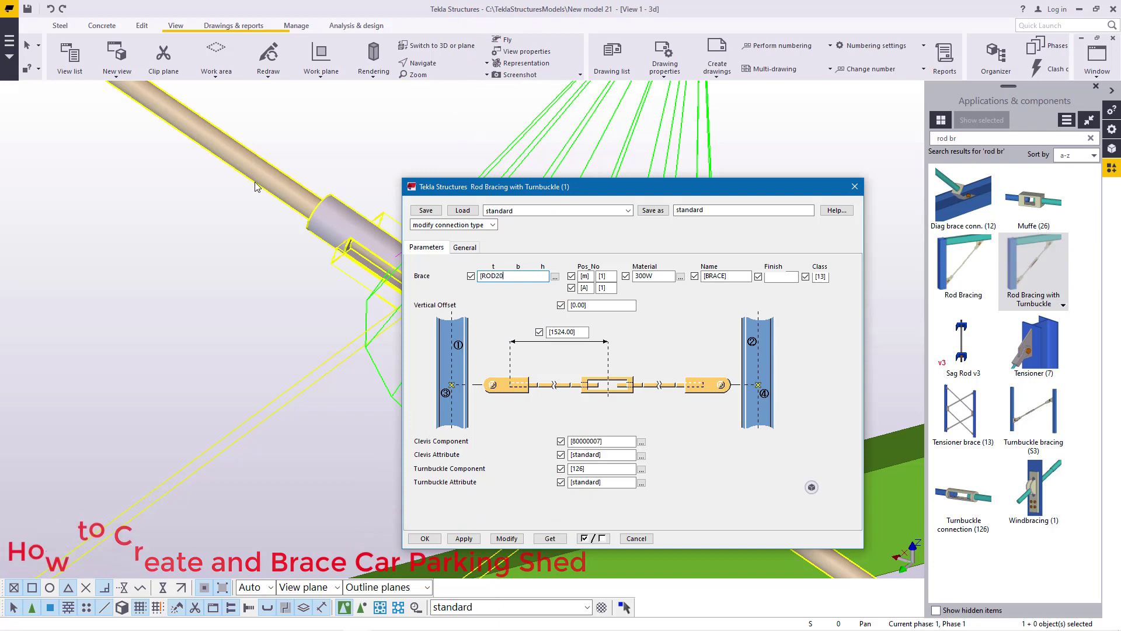
click(507, 538)
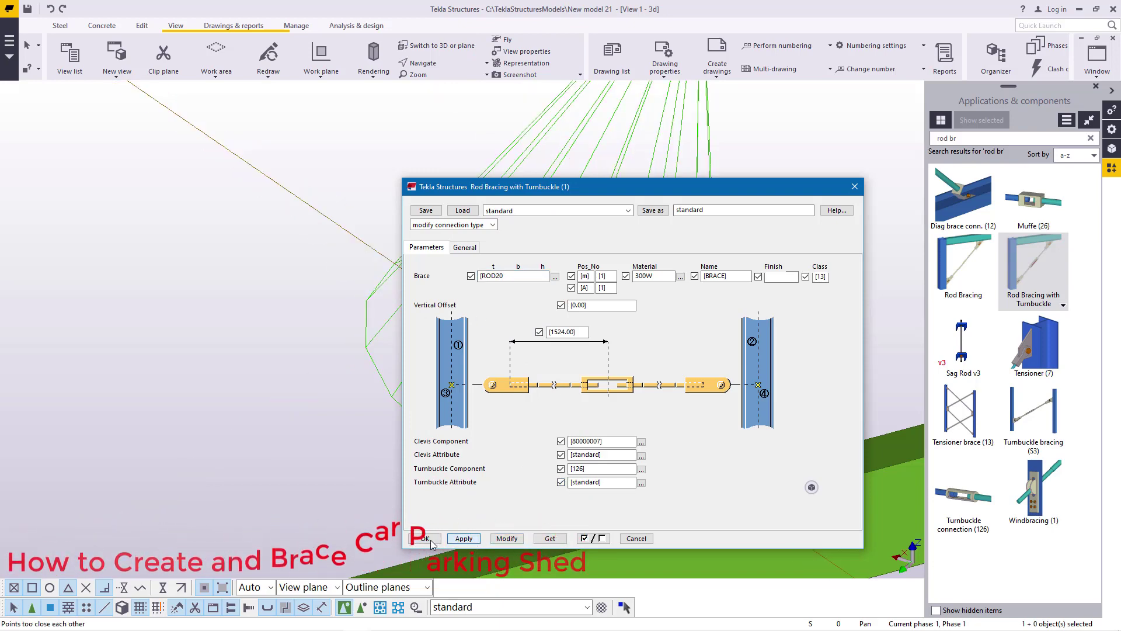
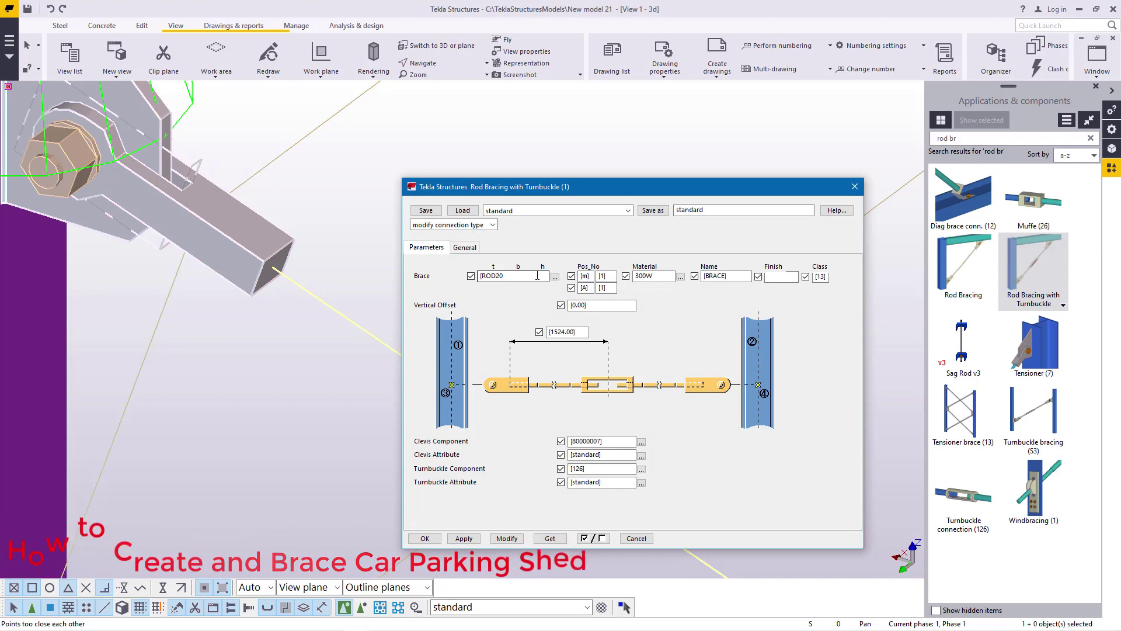
click(51, 9)
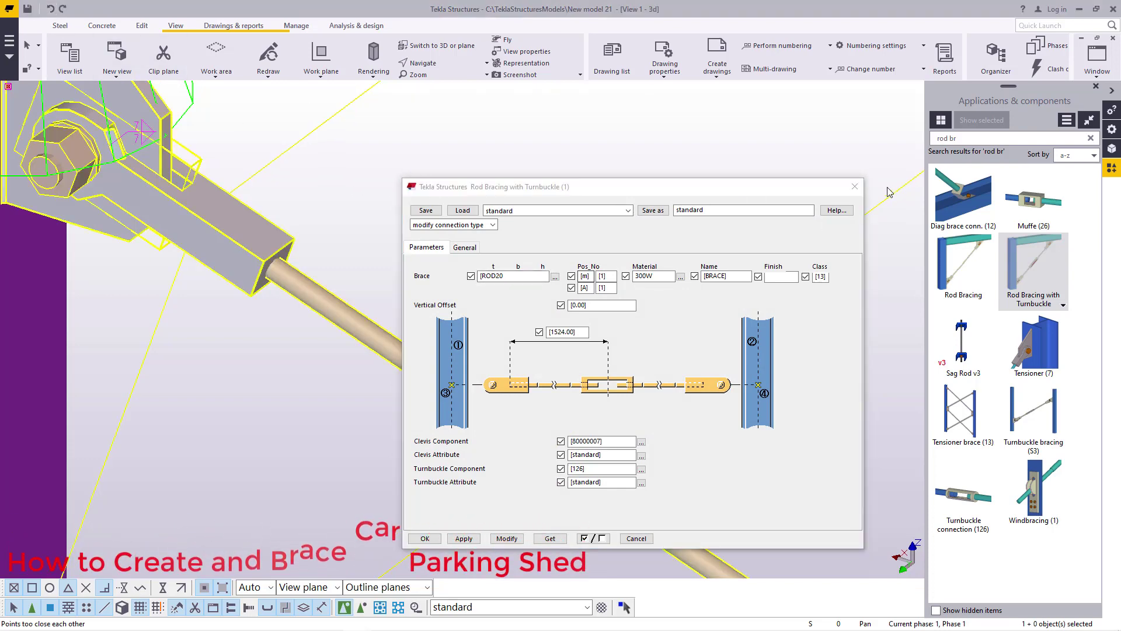
click(854, 186)
- Reopen the rod bracing's properties and apply the brace profile ROD16 to the model
double_click(366, 327)
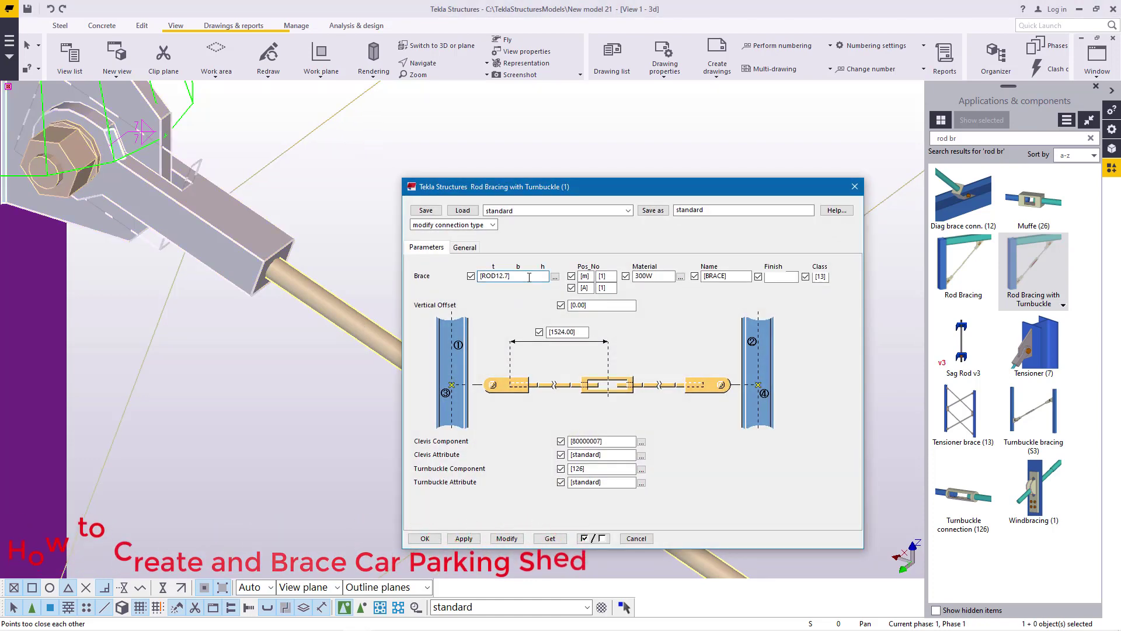
key(BackSpace)
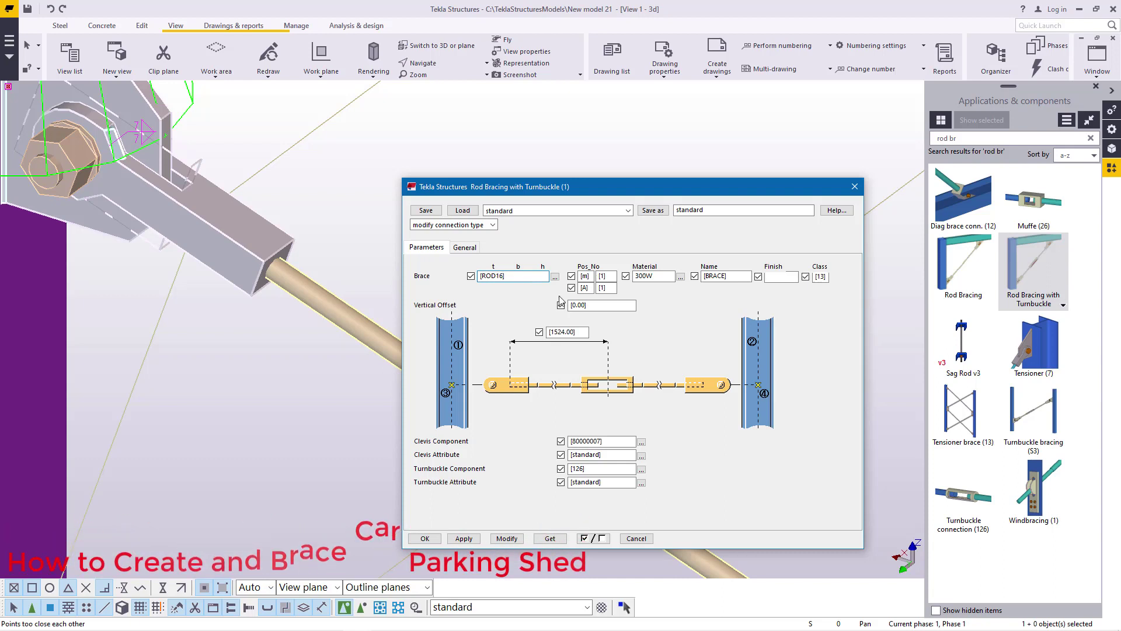
click(511, 540)
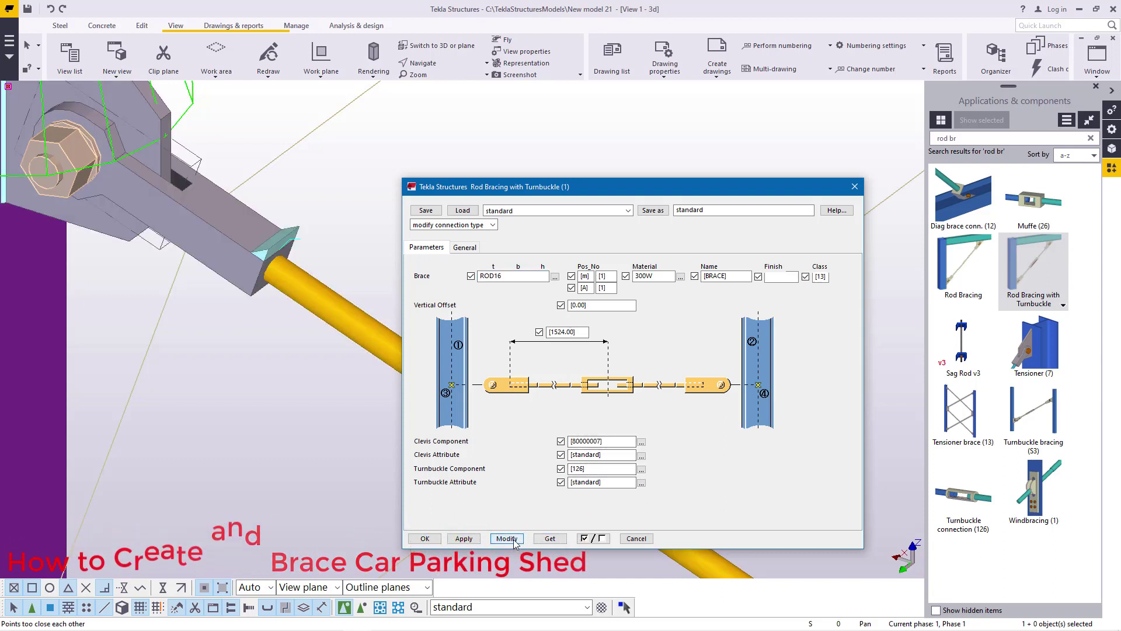
- Set the rod bracing's brace profile to ROD20, apply it, close the properties and redraw the view
click(501, 278)
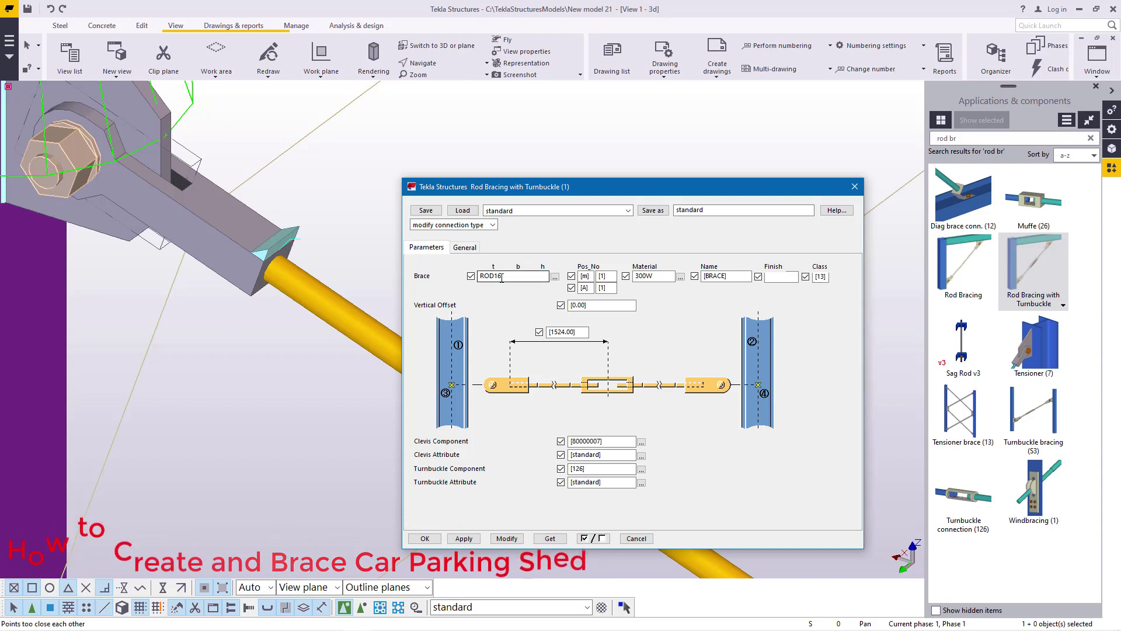
key(BackSpace)
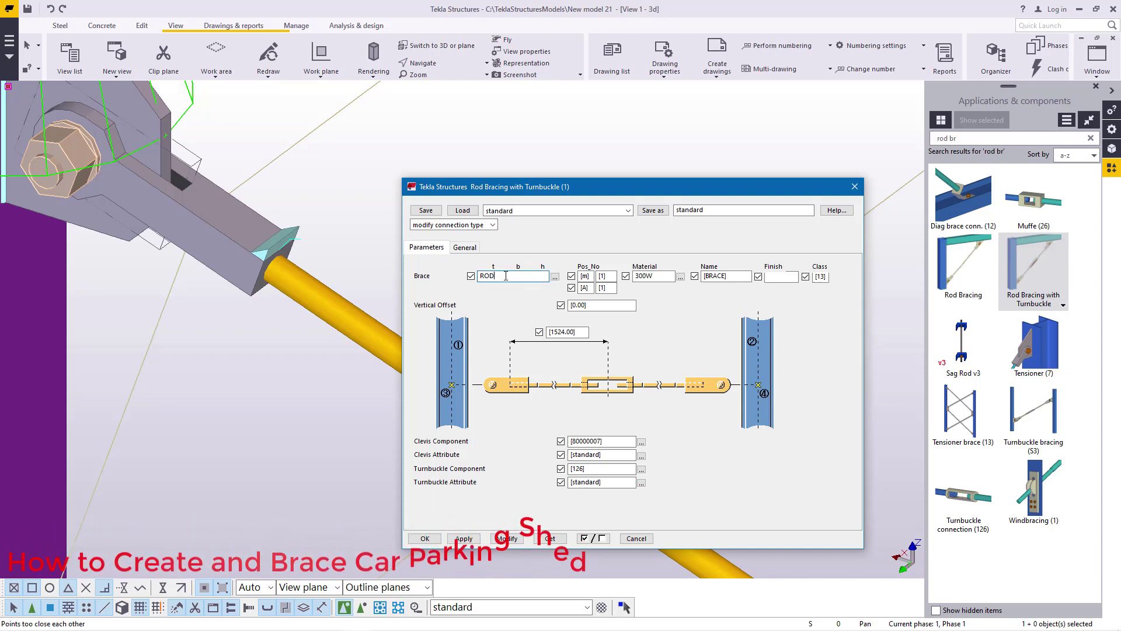
click(508, 539)
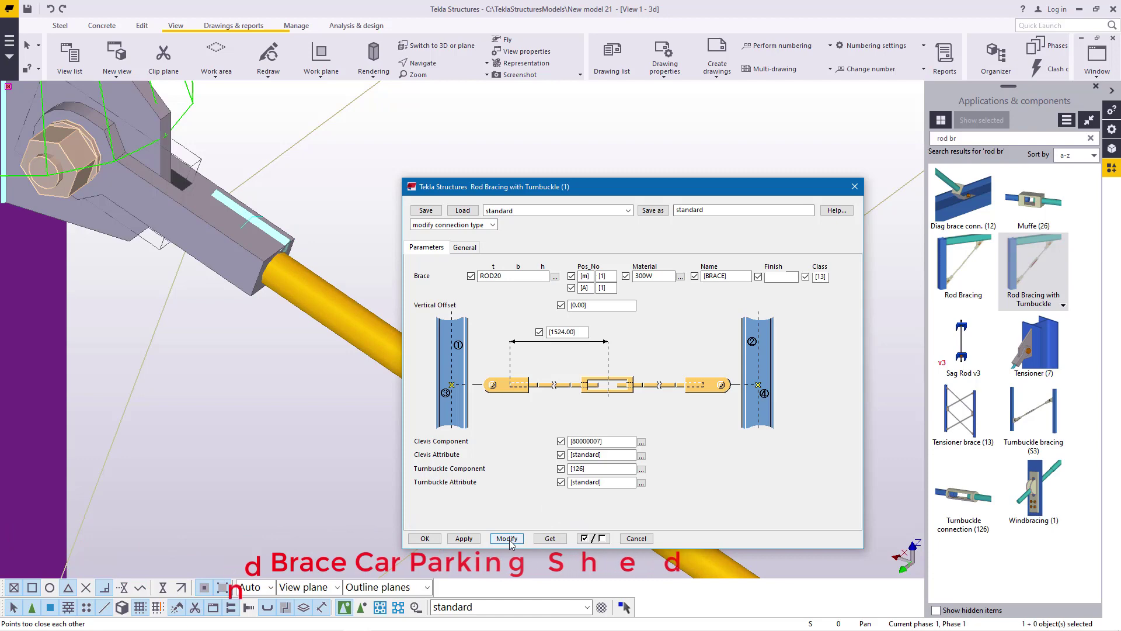
click(439, 540)
right_click(435, 240)
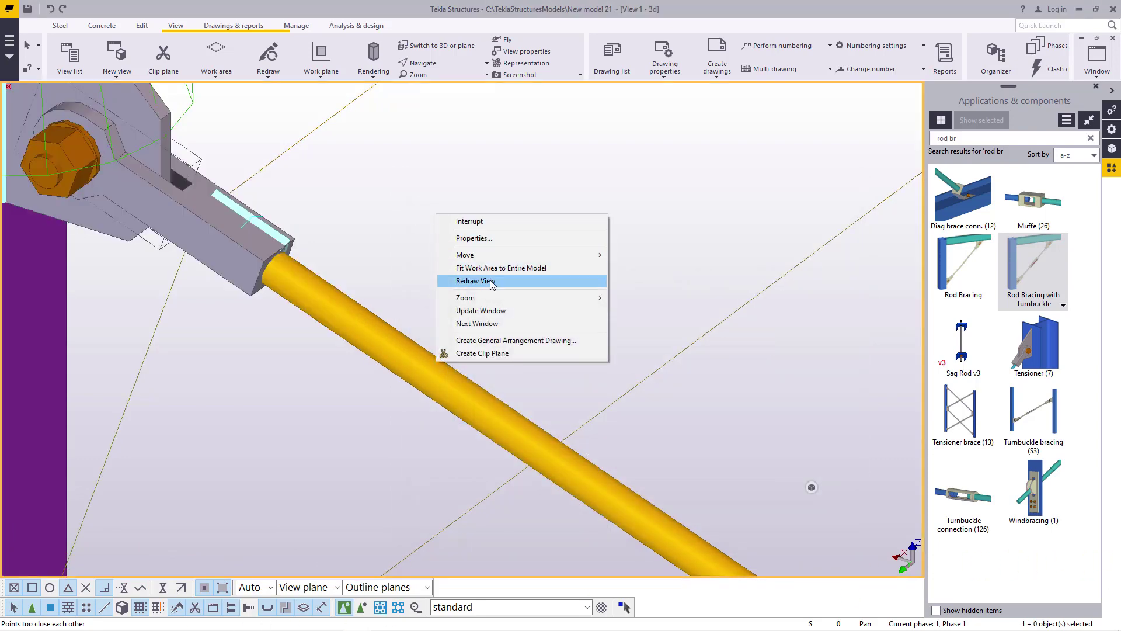
click(490, 284)
- Examine the turnbuckle and the resized rods running into it from several angles
scroll(303, 275, down, 6)
scroll(549, 422, up, 4)
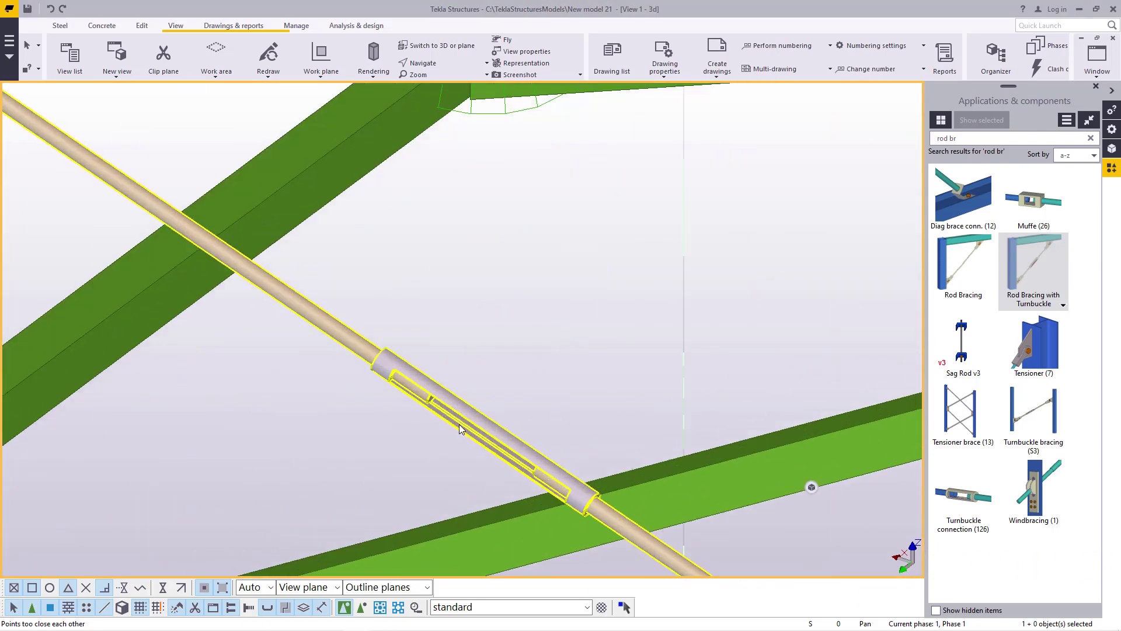
scroll(460, 424, up, 3)
click(450, 63)
click(450, 105)
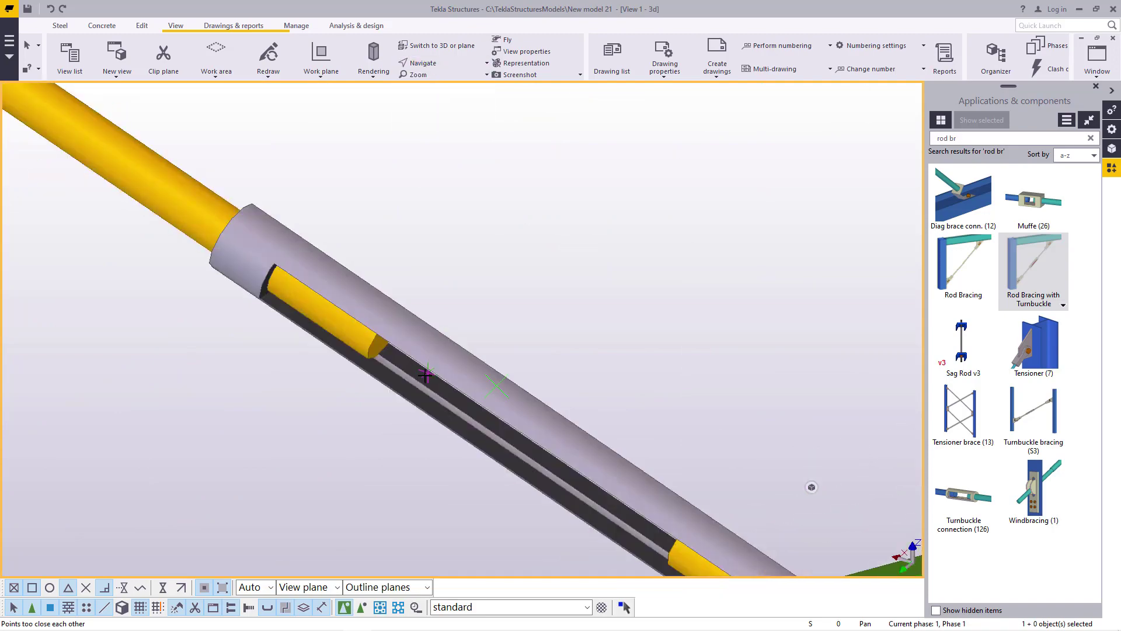
scroll(437, 379, down, 10)
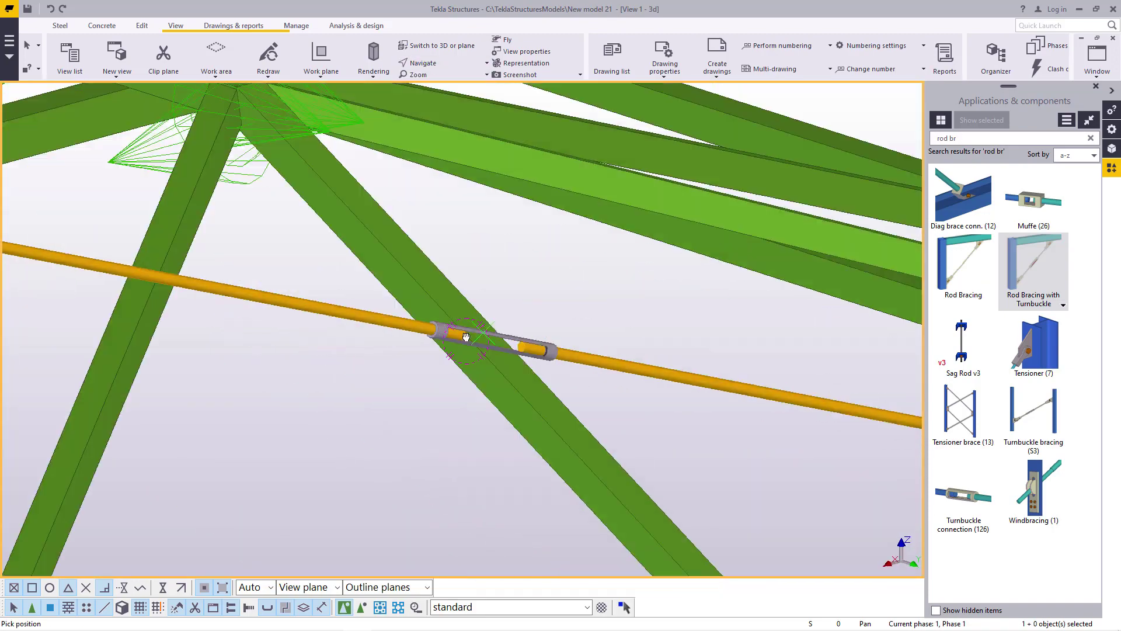
- Examine the full run of the rod bracing from the column top to the eaves beam corner, and end the view rotation
ctrl+middle_drag(466, 337, 465, 362)
scroll(442, 328, down, 4)
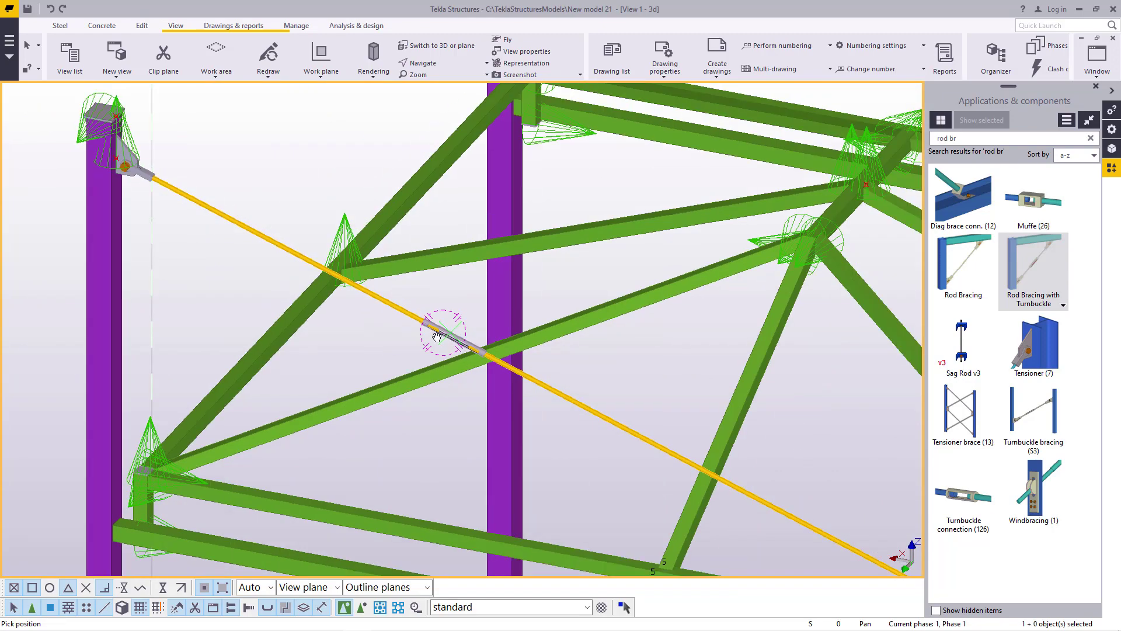
scroll(453, 338, up, 3)
scroll(453, 338, down, 8)
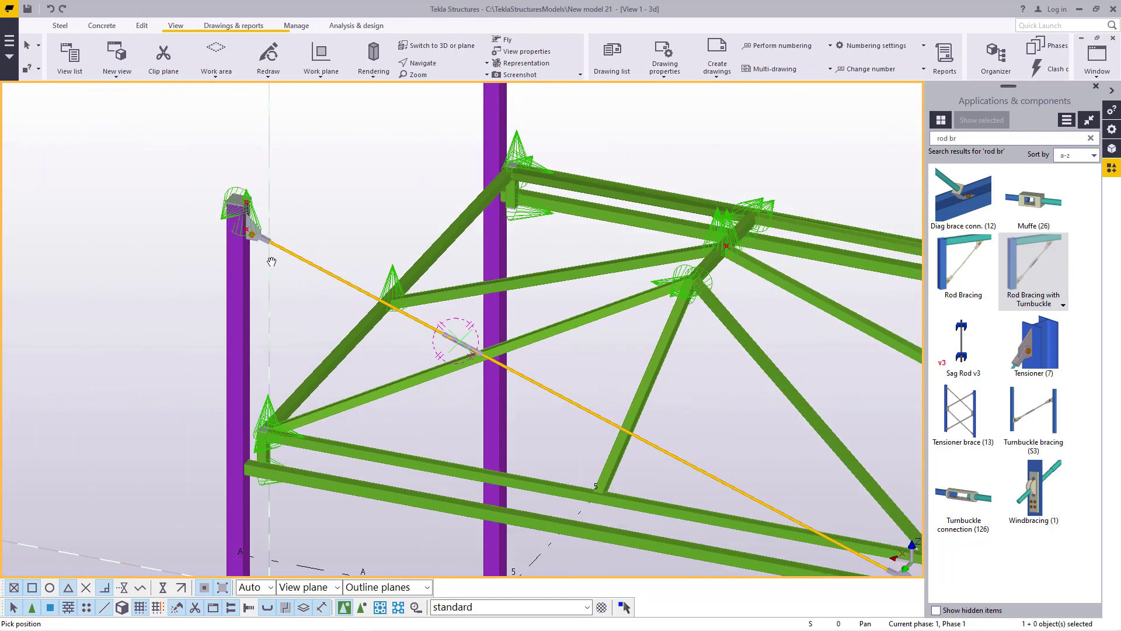
scroll(569, 394, down, 2)
scroll(677, 438, up, 4)
scroll(474, 333, down, 2)
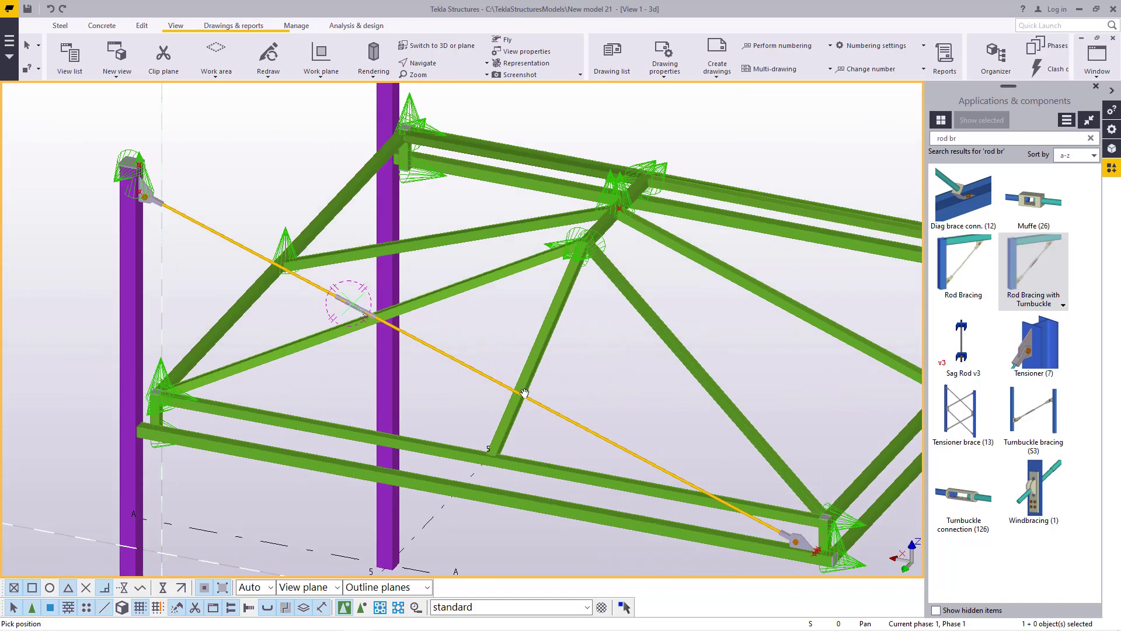
scroll(287, 226, up, 1)
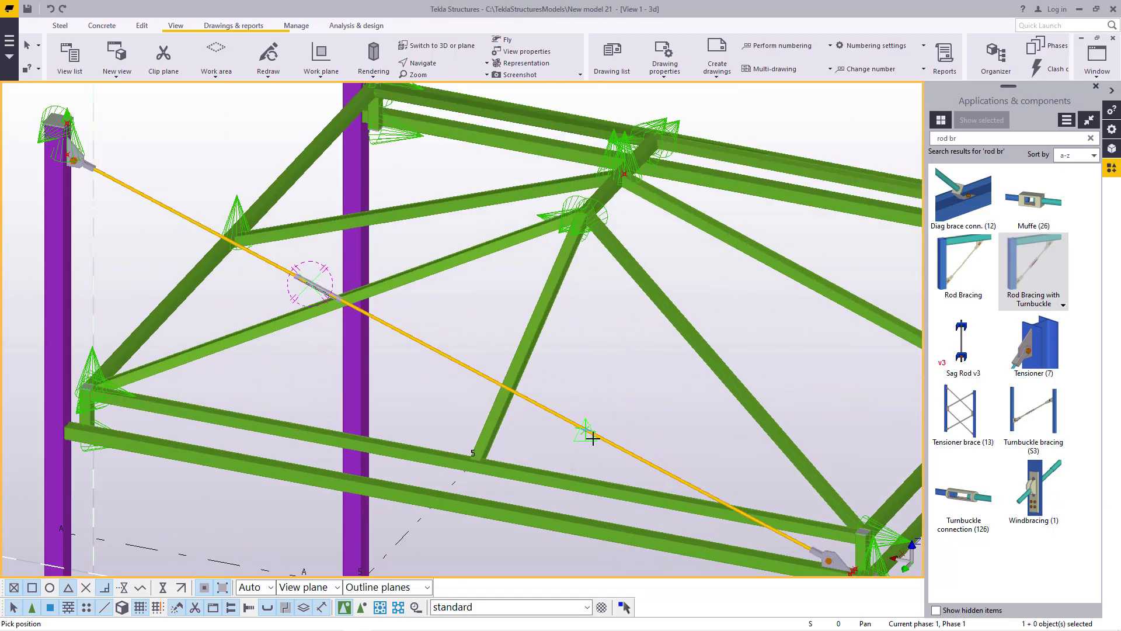
scroll(593, 438, down, 4)
scroll(428, 272, up, 6)
right_click(363, 233)
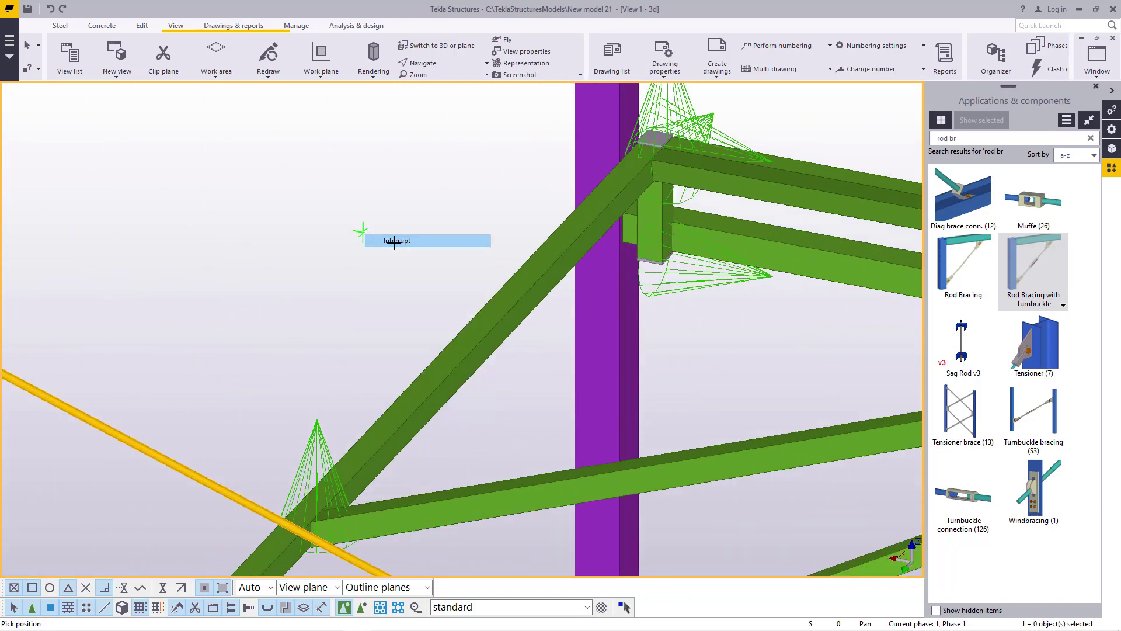
click(394, 240)
scroll(430, 314, down, 4)
scroll(439, 322, up, 1)
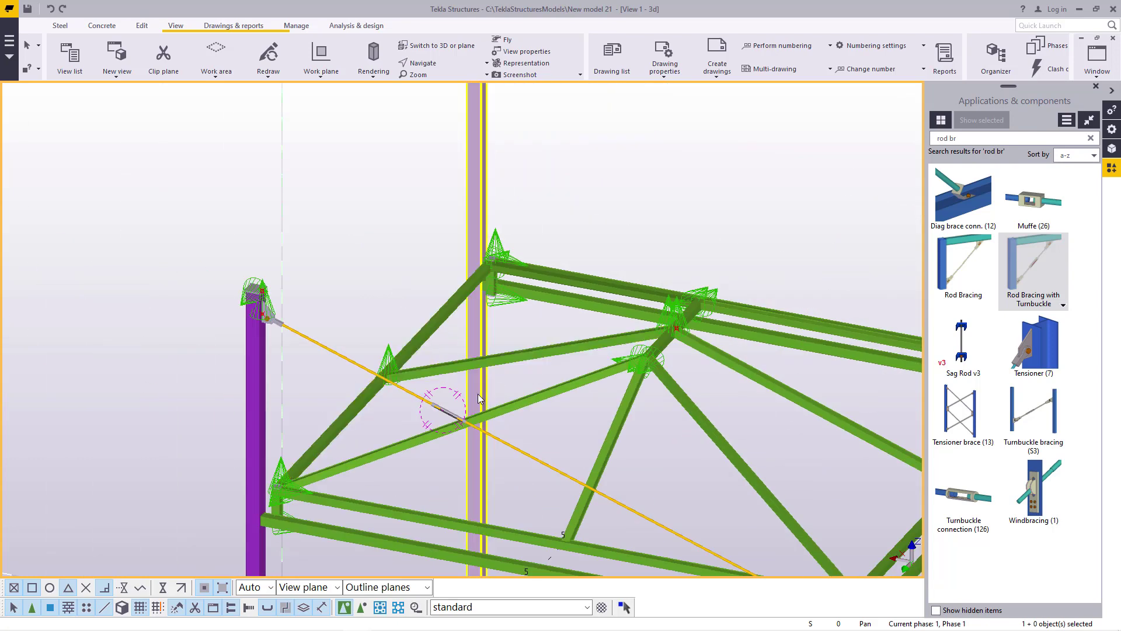
scroll(438, 404, down, 1)
scroll(438, 404, up, 2)
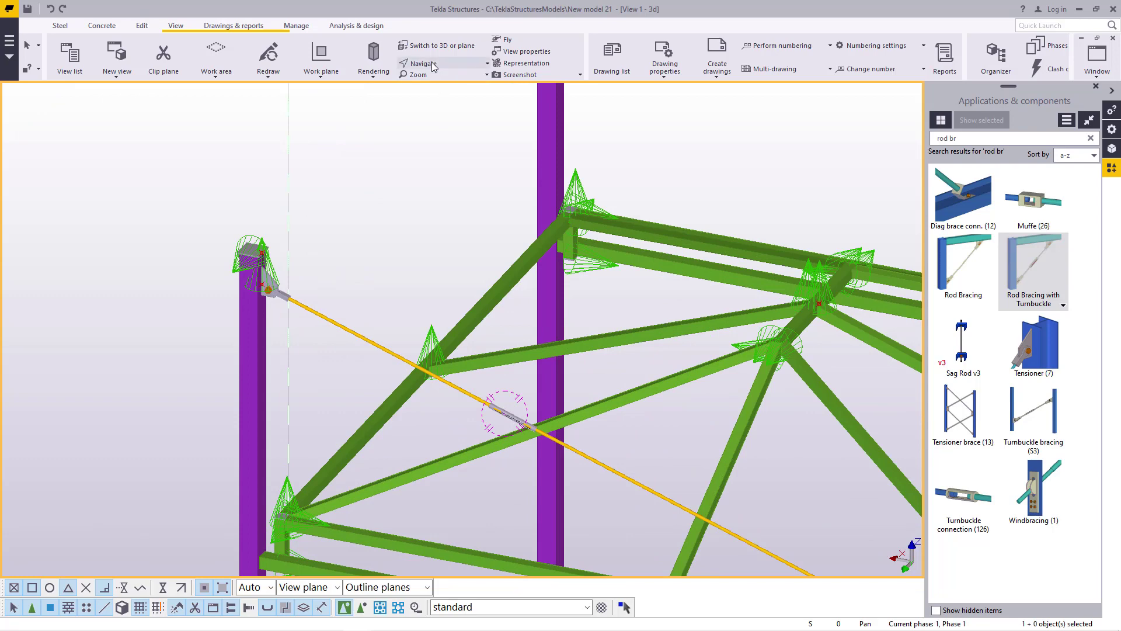
- Inspect the rod's gusset and clevis connection at the column top and the turnbuckle body from several angles
ctrl+middle_drag(313, 485, 216, 467)
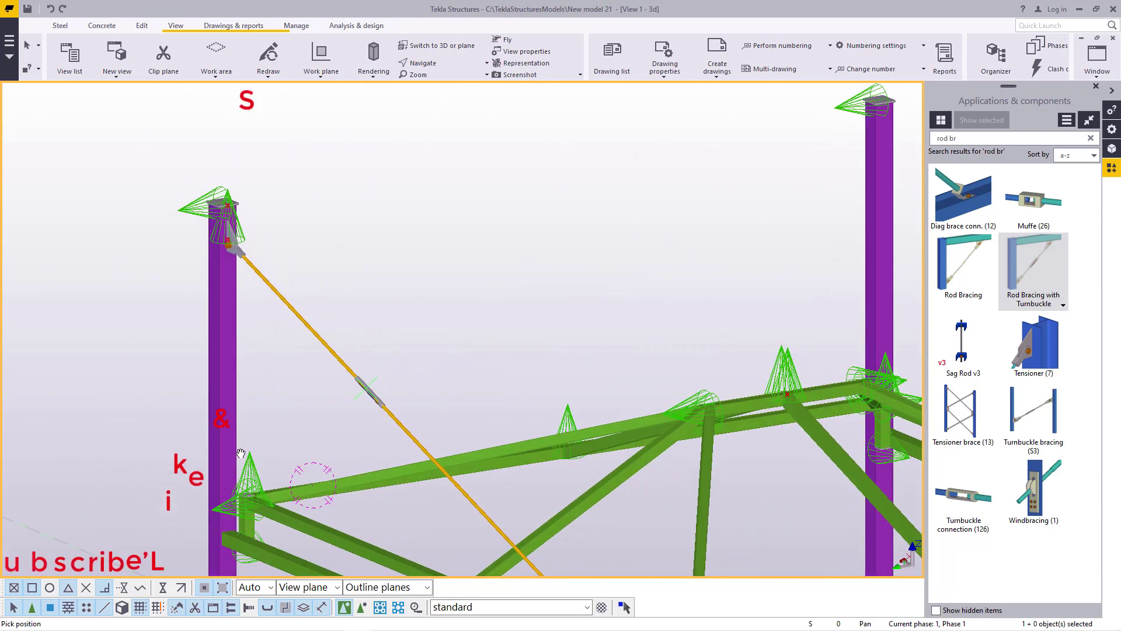
scroll(243, 249, up, 5)
scroll(181, 177, up, 3)
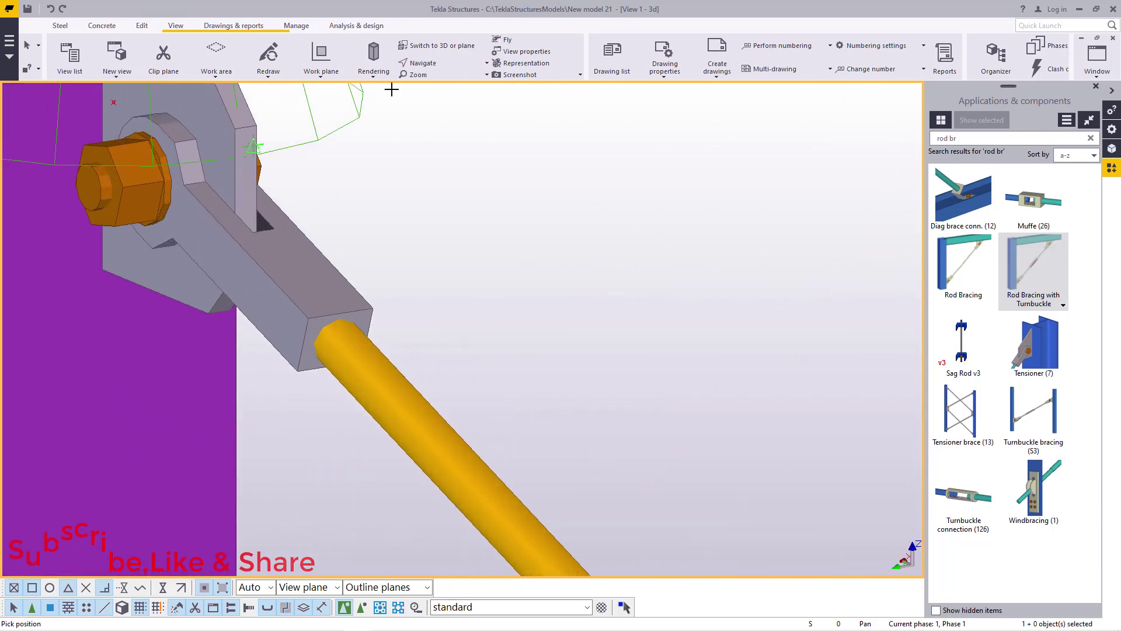
click(423, 63)
click(431, 79)
click(224, 196)
ctrl+middle_drag(223, 197, 390, 165)
scroll(390, 166, down, 3)
scroll(143, 194, down, 4)
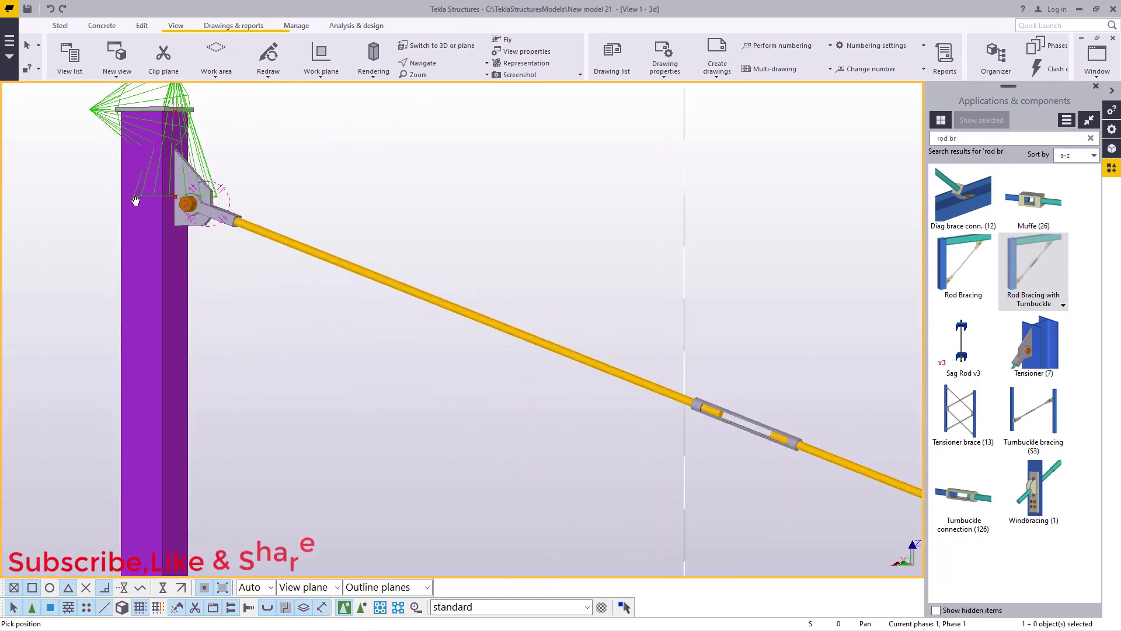
scroll(275, 249, up, 5)
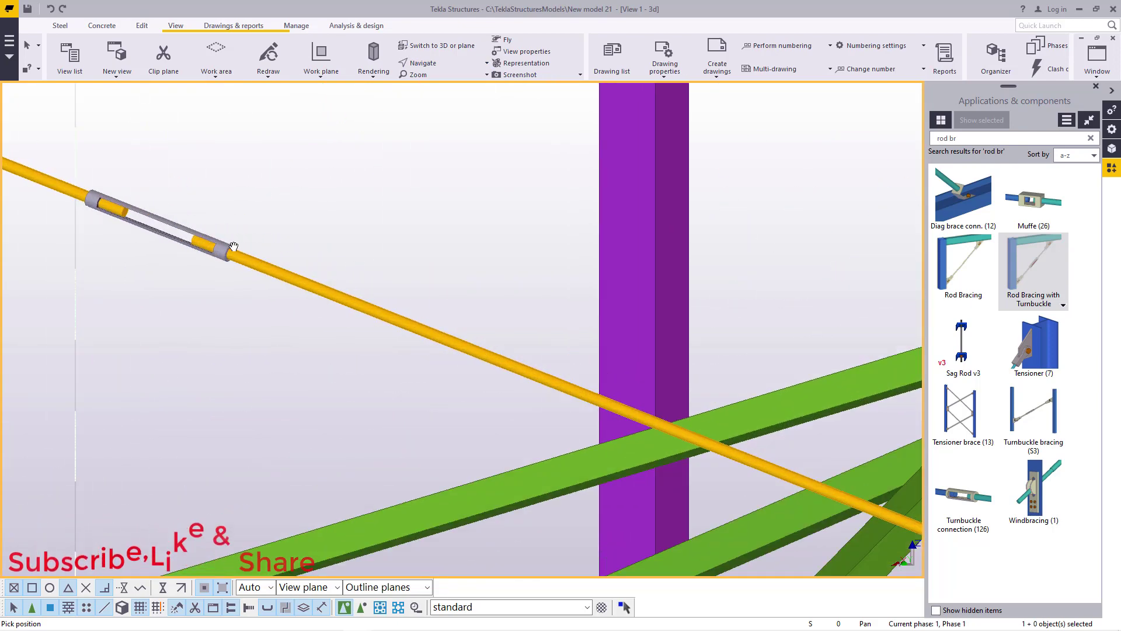
scroll(142, 232, up, 4)
scroll(282, 251, down, 2)
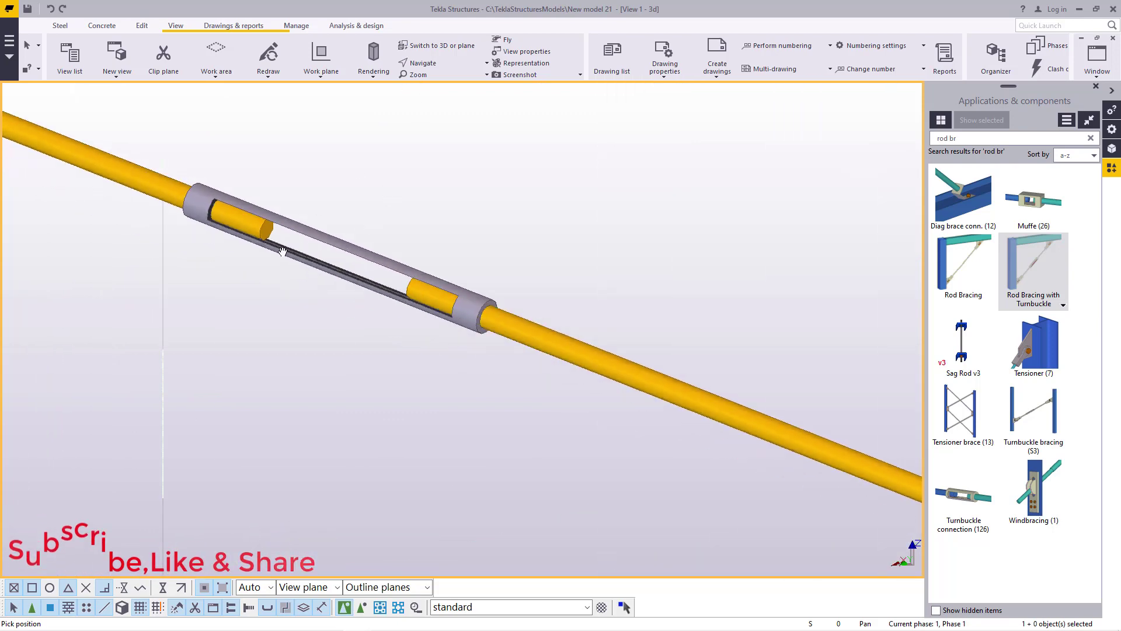
scroll(411, 432, down, 6)
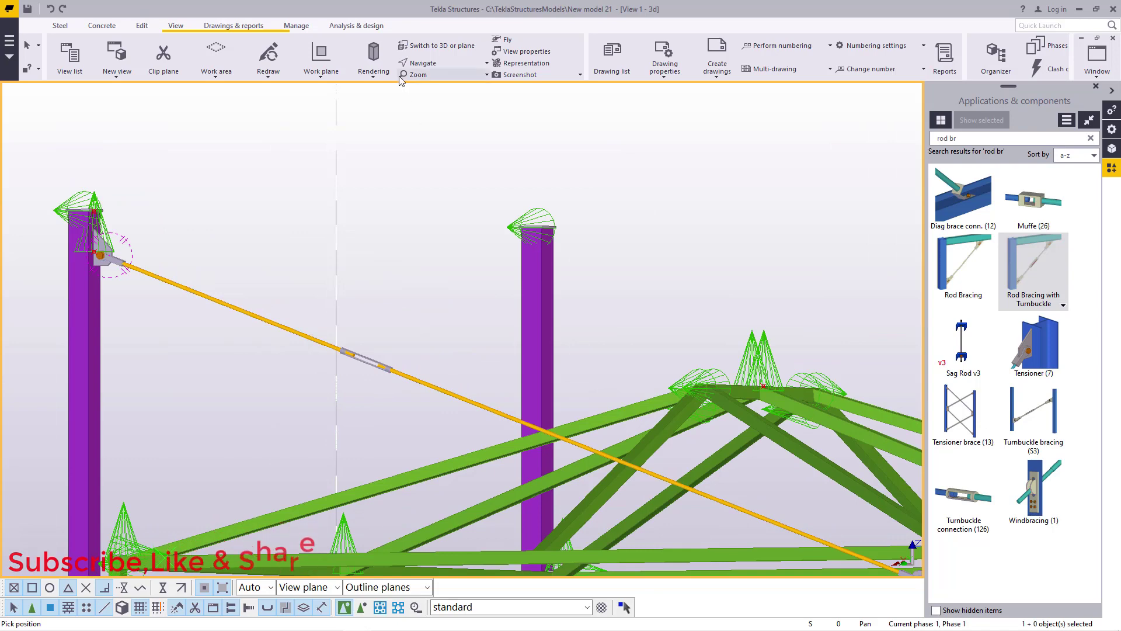
click(433, 64)
click(446, 85)
drag(364, 363, 363, 411)
right_click(367, 238)
click(388, 245)
- Copy the turnbuckle rod bracing from the base of the column at grid B-5 to the base of the column at A-5
scroll(91, 228, up, 5)
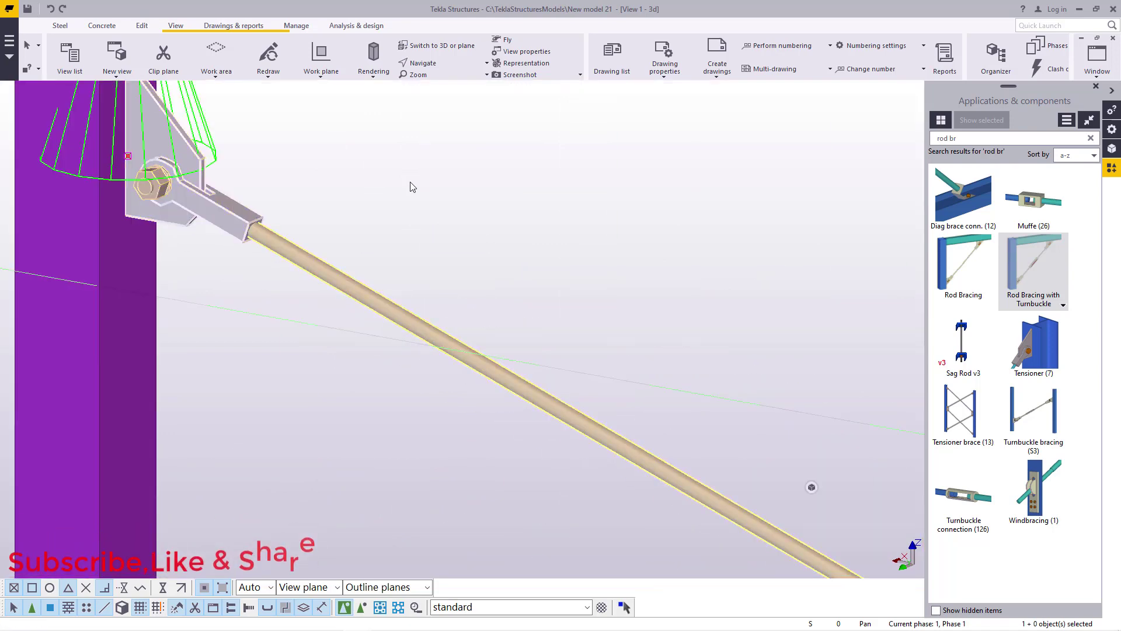
right_click(433, 179)
click(474, 233)
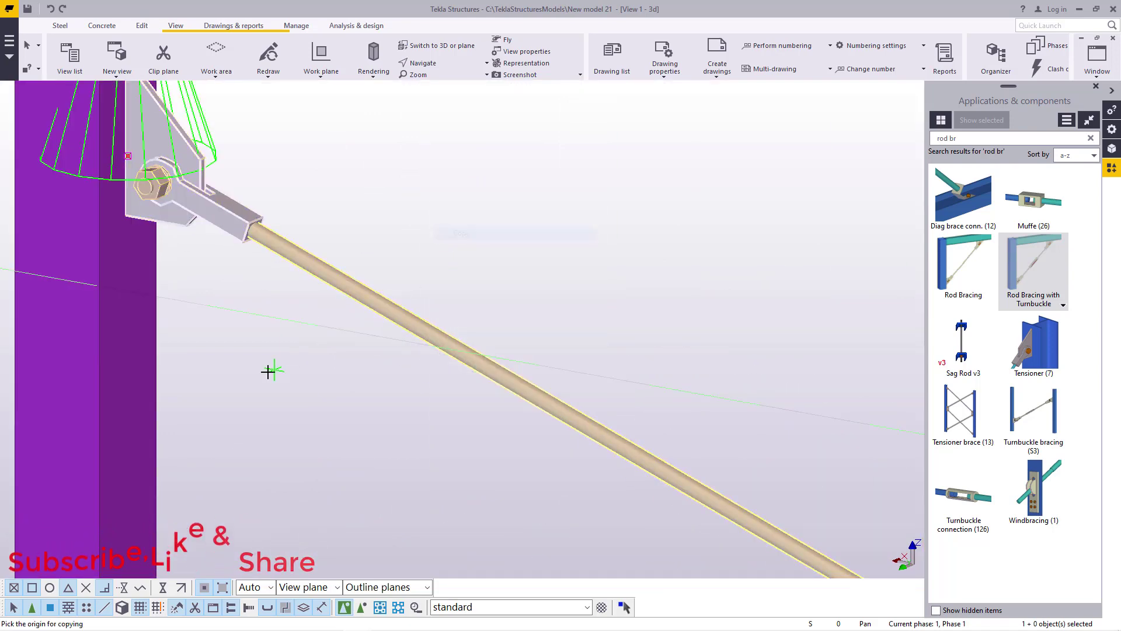
scroll(270, 370, down, 8)
scroll(198, 499, up, 10)
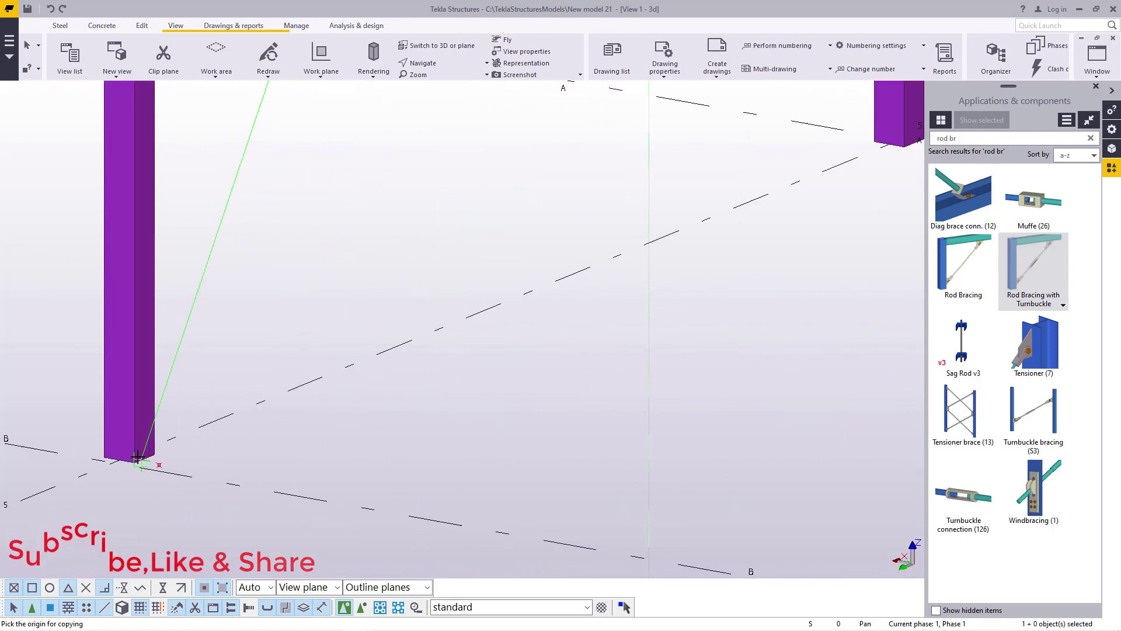
scroll(158, 467, up, 4)
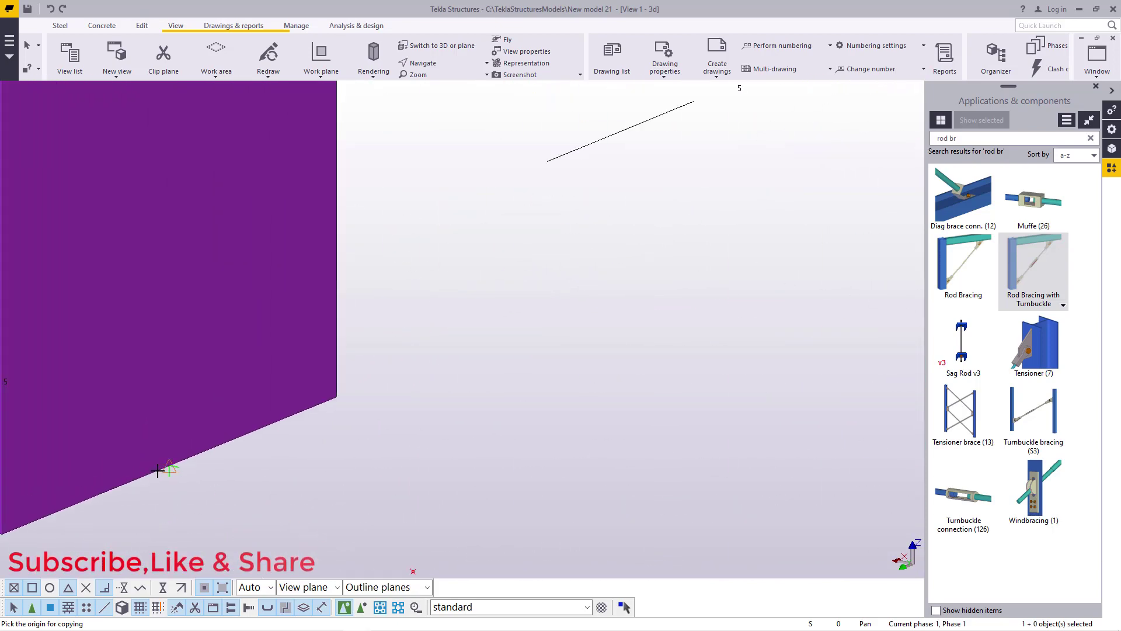
click(175, 464)
scroll(175, 464, down, 8)
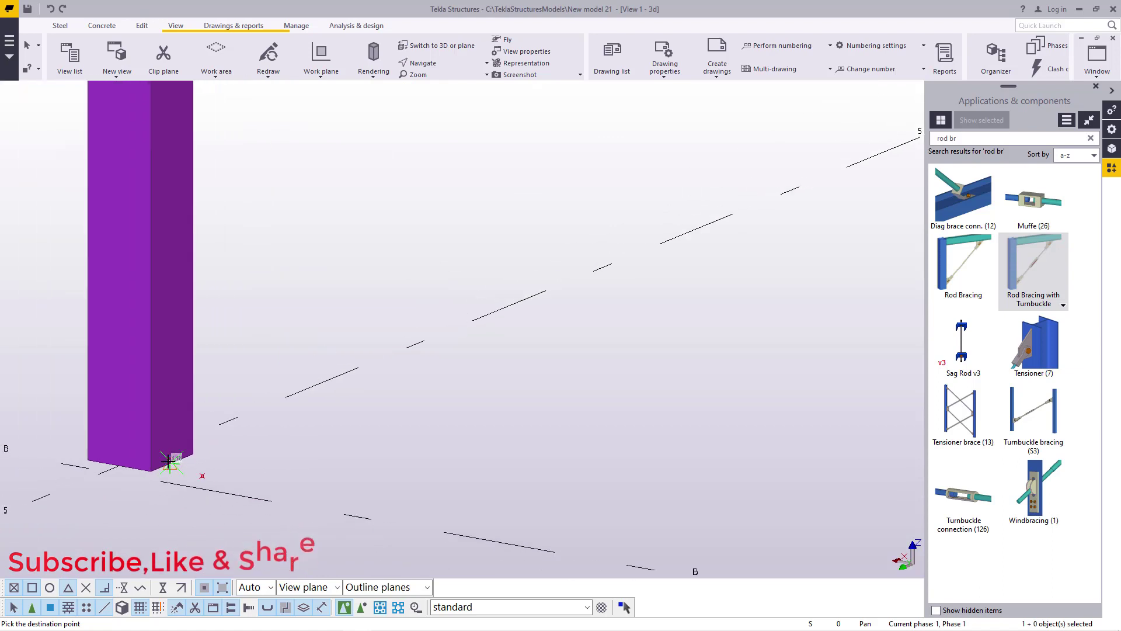
scroll(297, 275, up, 8)
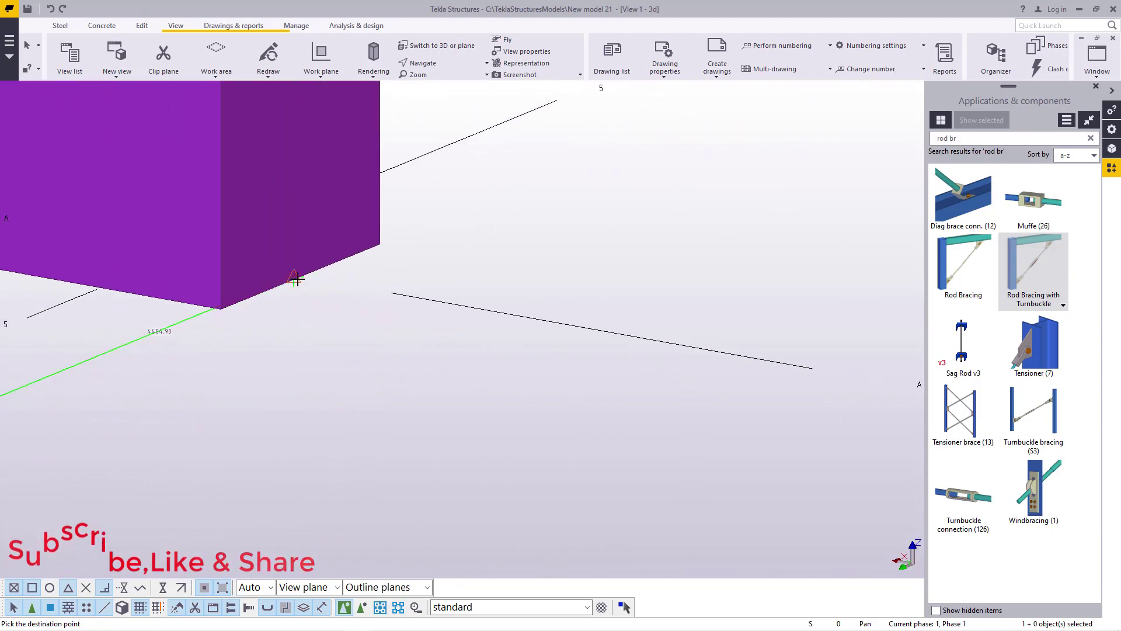
scroll(294, 279, up, 4)
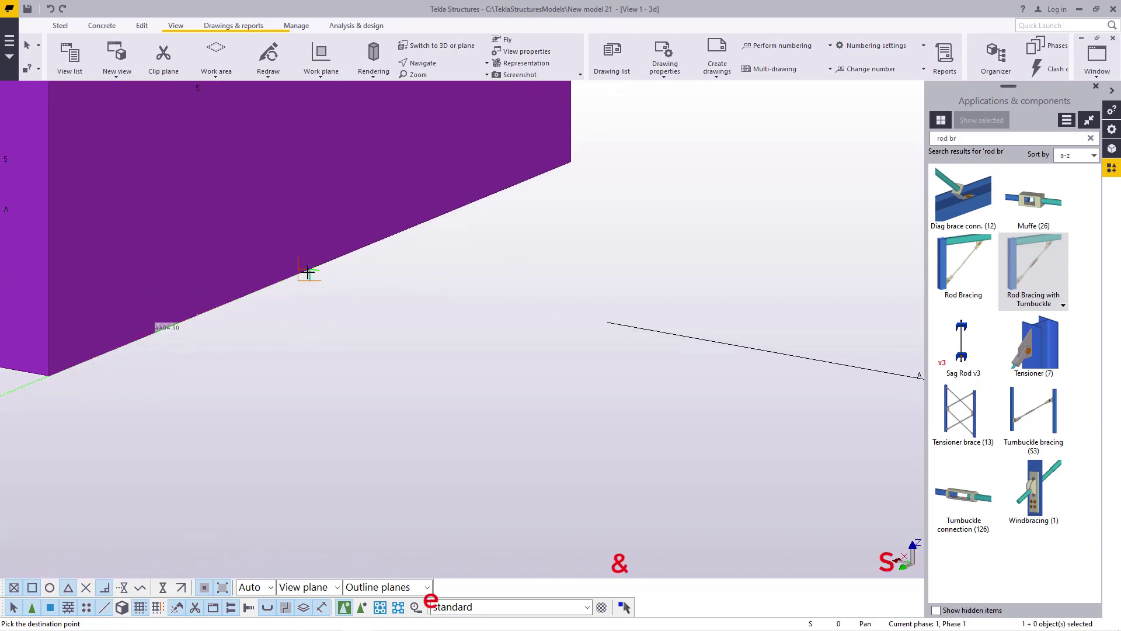
right_click(383, 269)
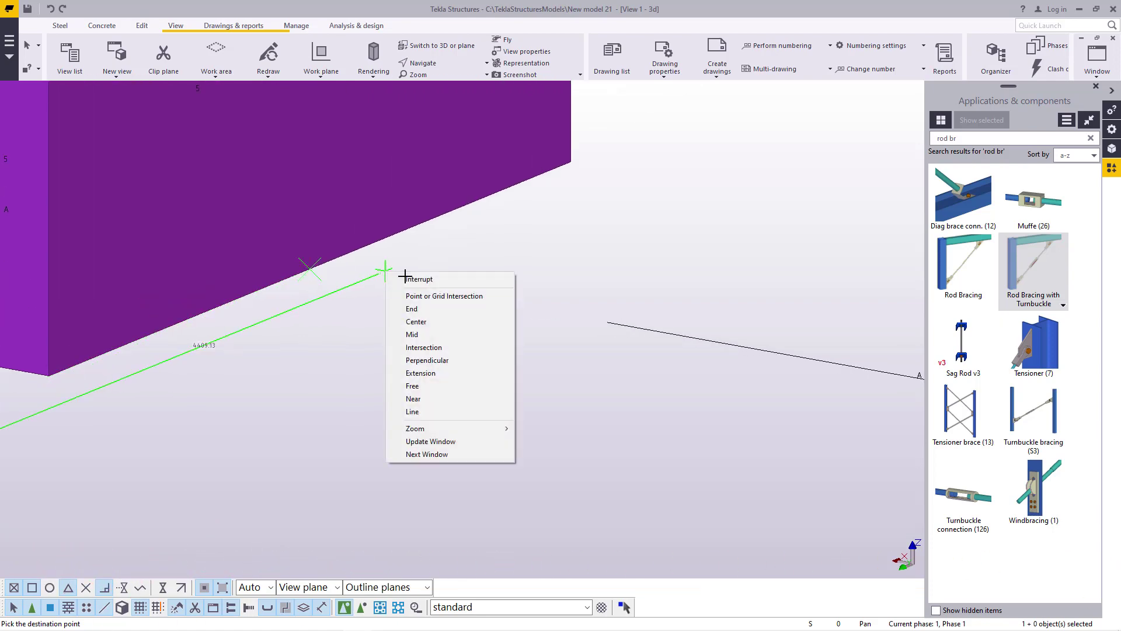
click(403, 276)
- Check the copied rod bracing at the column on grid A-5 and at its eaves beam end
scroll(377, 350, down, 5)
scroll(380, 363, up, 4)
scroll(366, 369, down, 6)
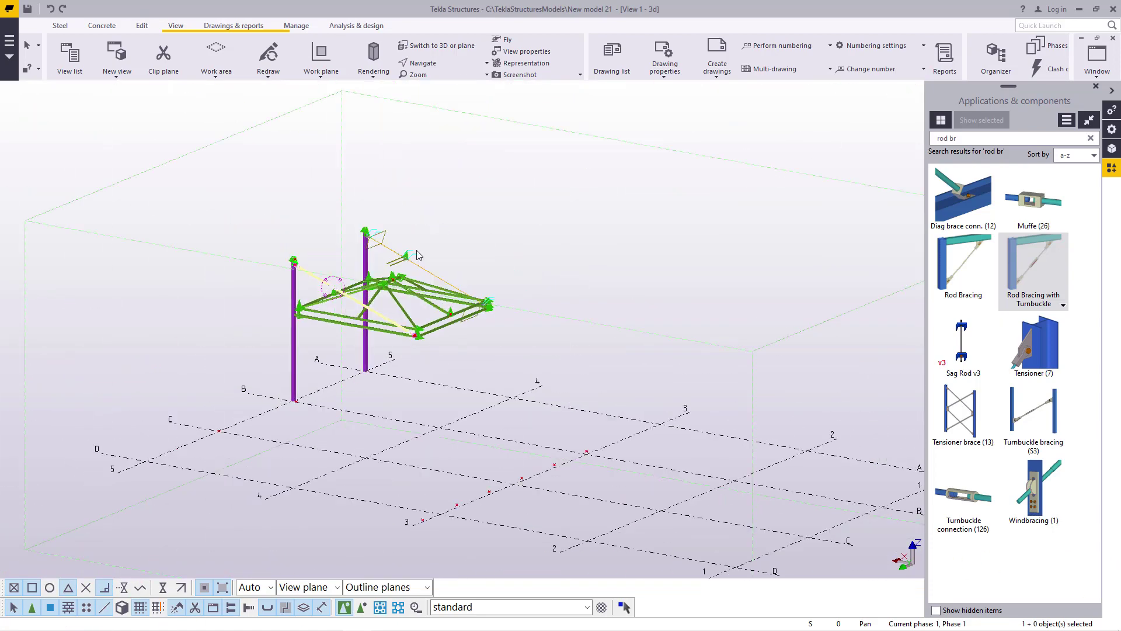
scroll(374, 233, up, 9)
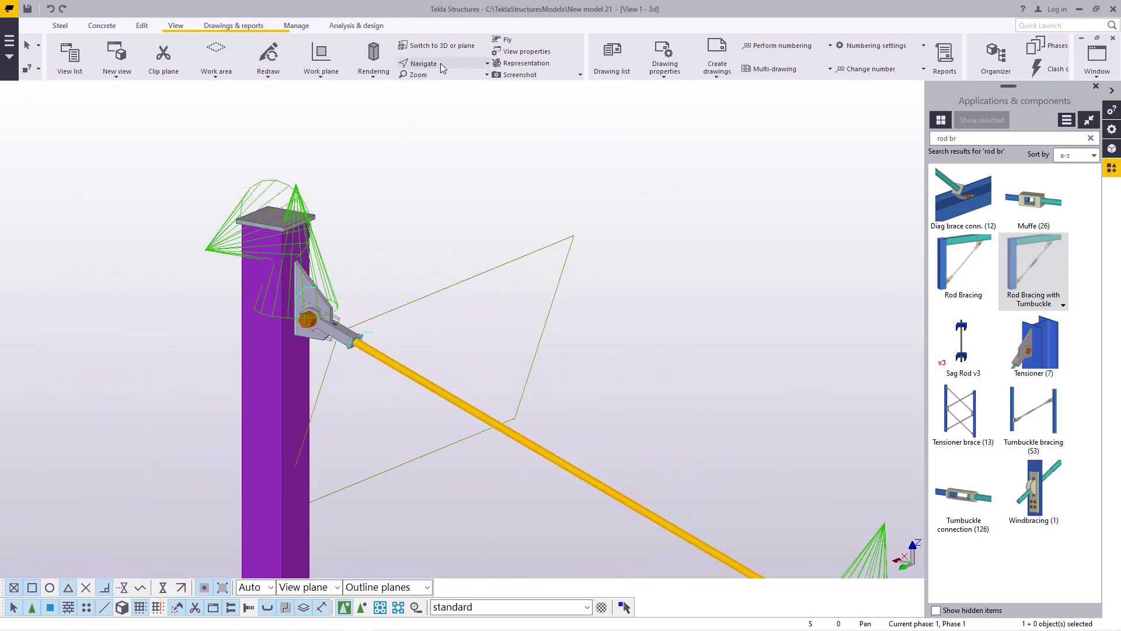
scroll(313, 288, down, 8)
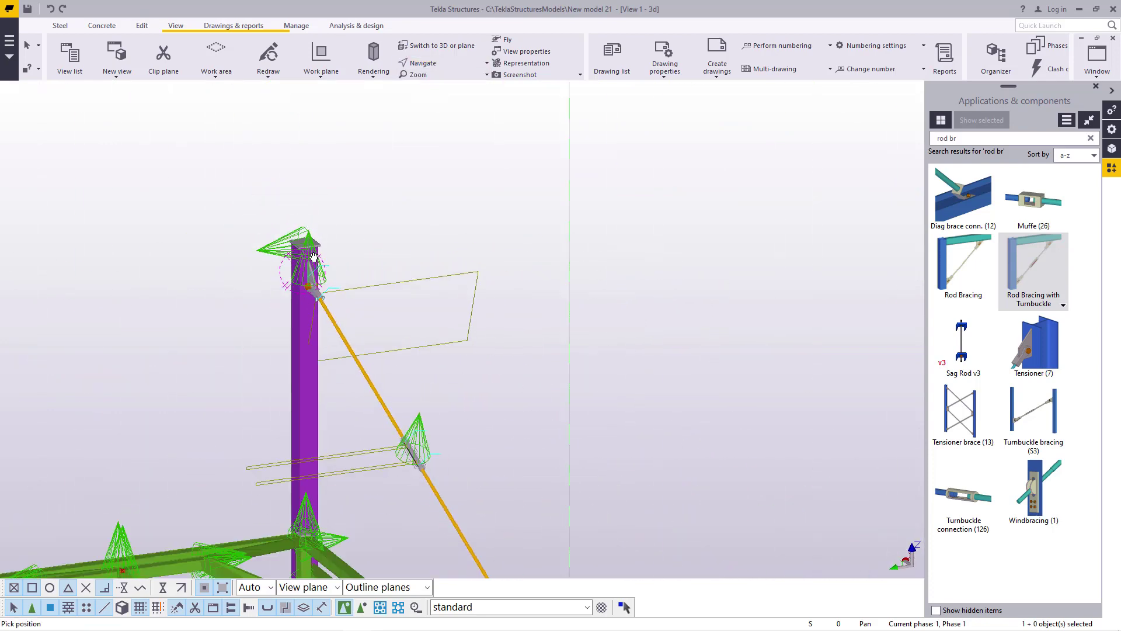
scroll(352, 338, up, 5)
scroll(352, 338, up, 5)
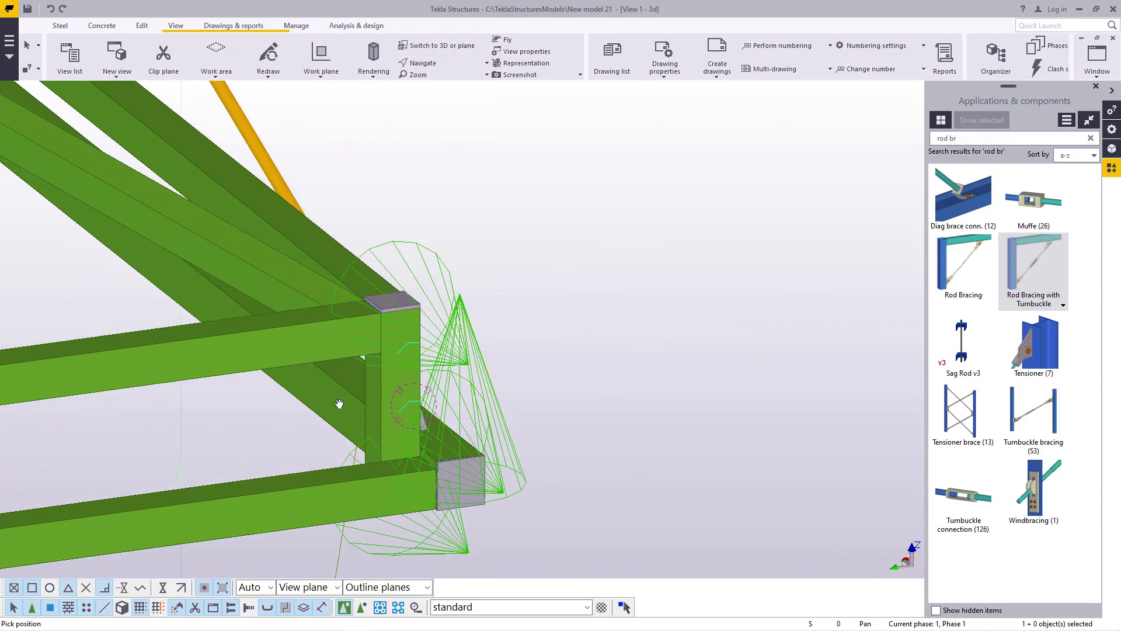
ctrl+middle_drag(339, 403, 585, 363)
scroll(614, 369, down, 3)
scroll(588, 368, down, 4)
scroll(515, 358, up, 1)
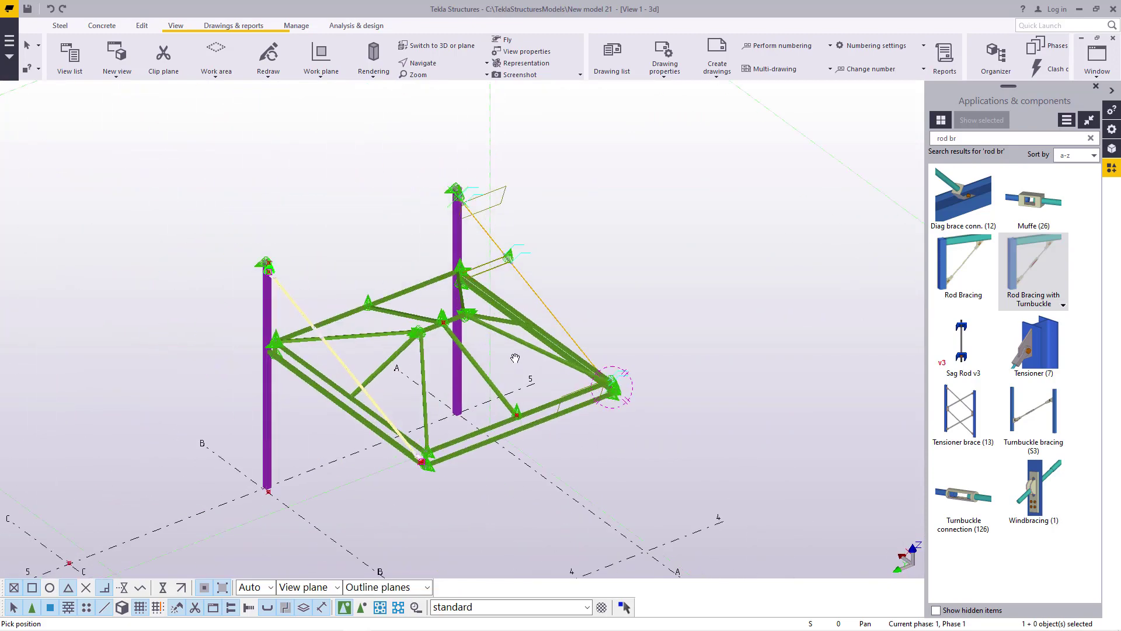
right_click(594, 236)
click(619, 242)
scroll(620, 255, down, 2)
drag(434, 352, 320, 430)
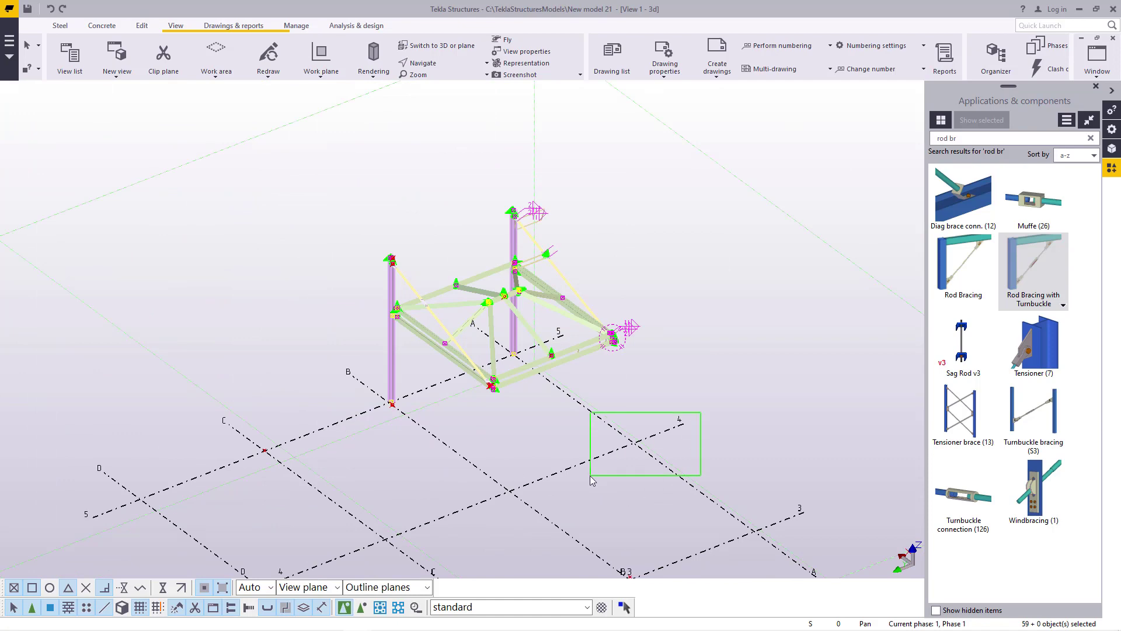
ctrl+drag(590, 476, 589, 476)
scroll(505, 371, up, 2)
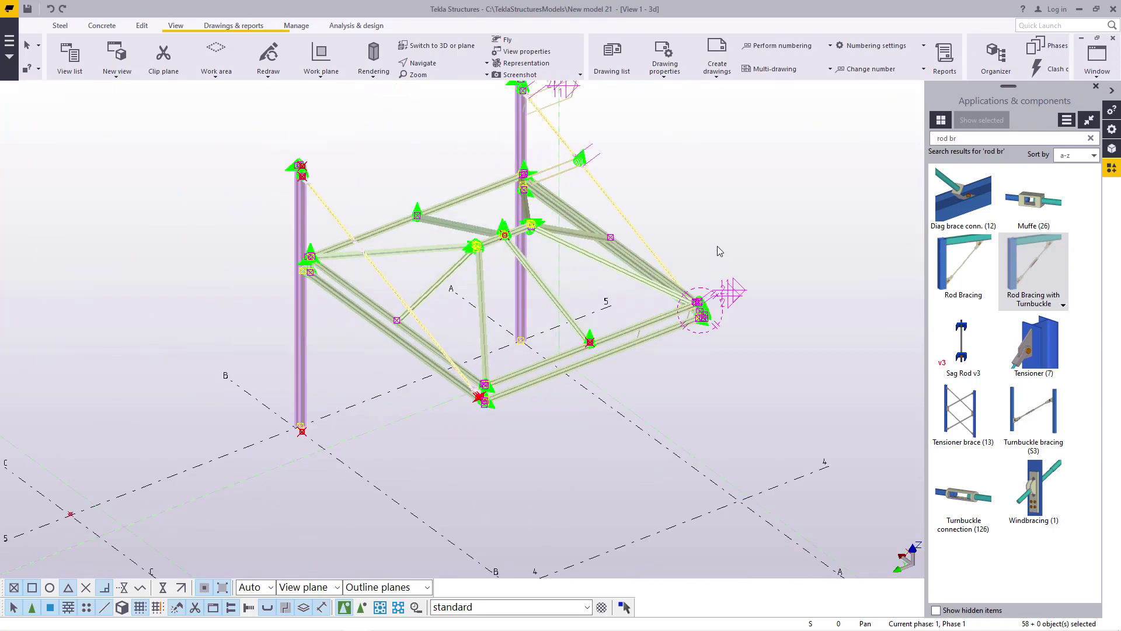
right_click(727, 210)
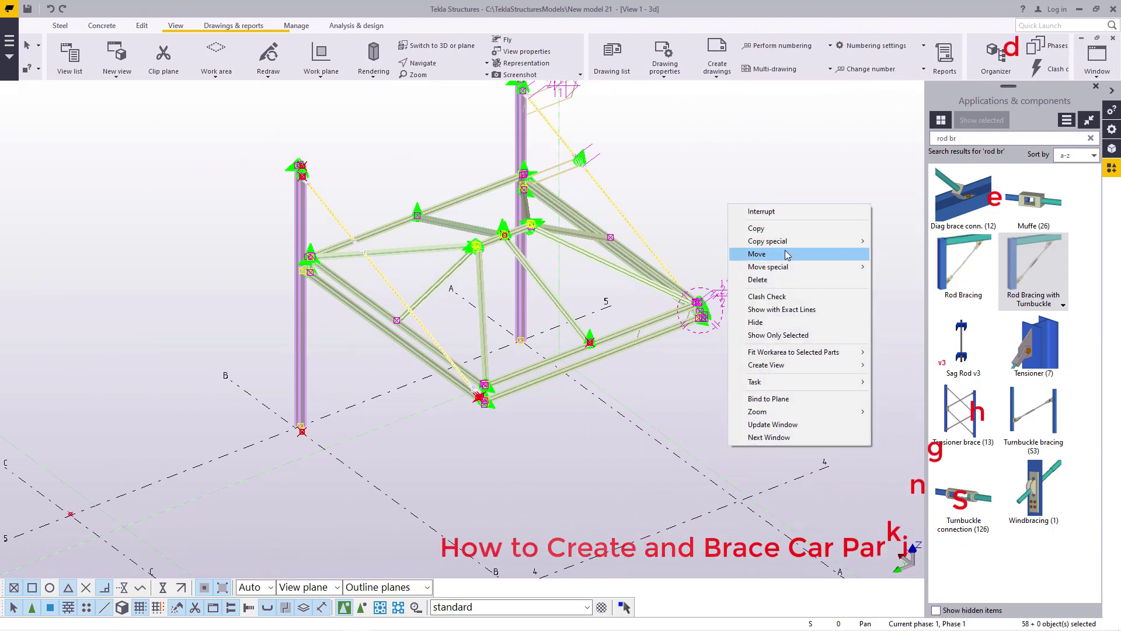
mouse_move(789, 266)
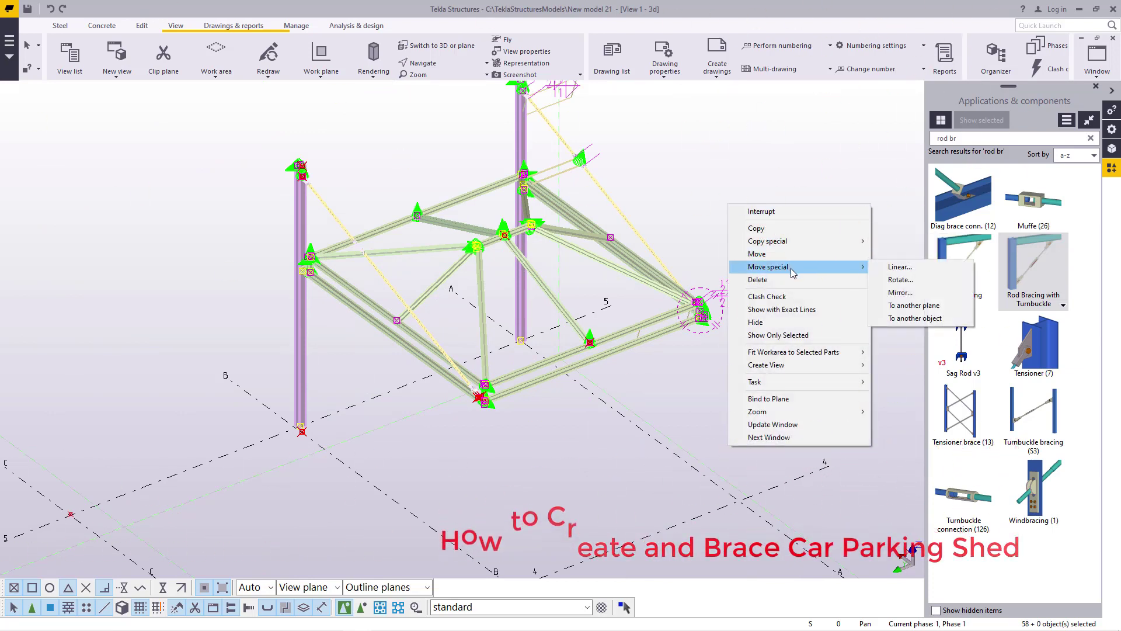
click(759, 228)
scroll(521, 342, up, 10)
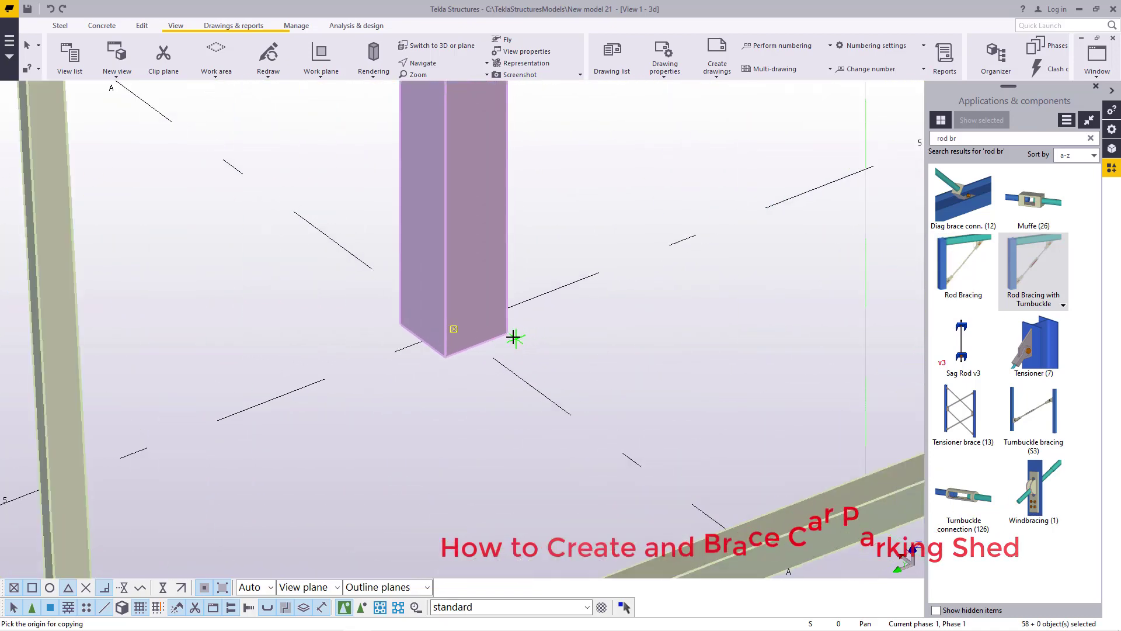
scroll(514, 337, up, 3)
right_click(605, 179)
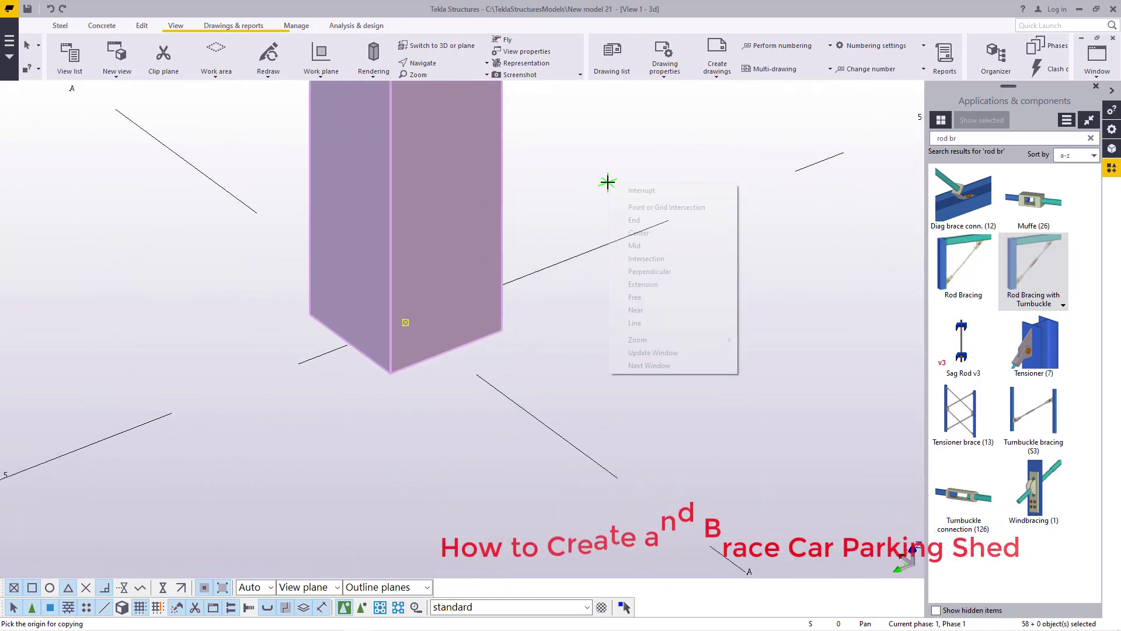
click(626, 187)
scroll(642, 264, down, 5)
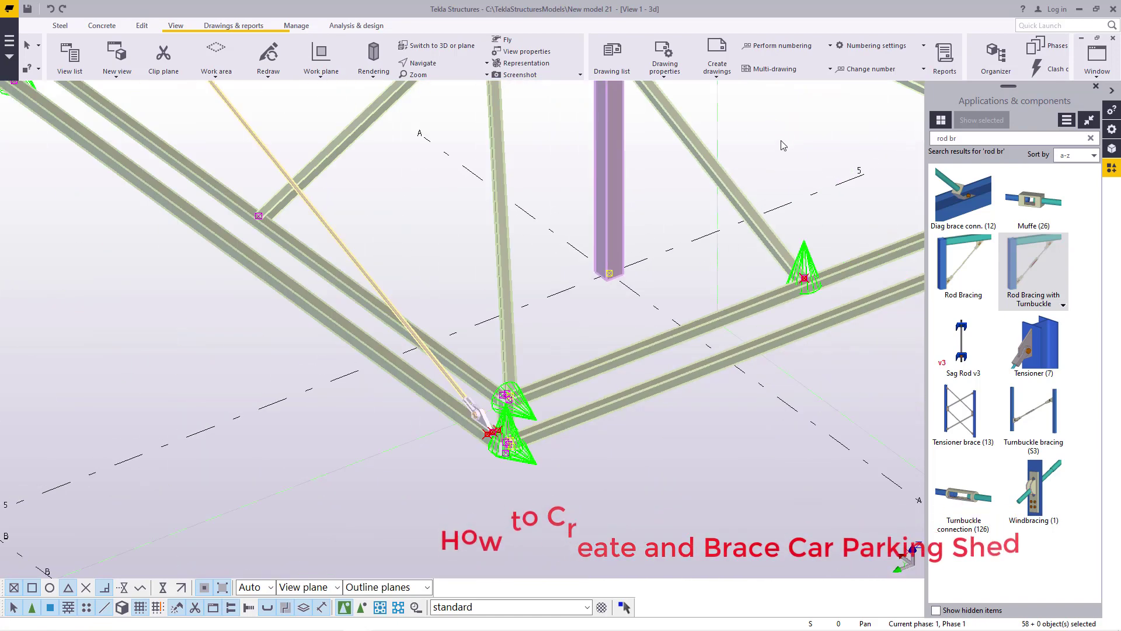
click(746, 191)
- Copy the column at grid B-5 from its base corner along grid line 5 by a distance of 190.2
scroll(607, 331, down, 5)
scroll(412, 302, up, 3)
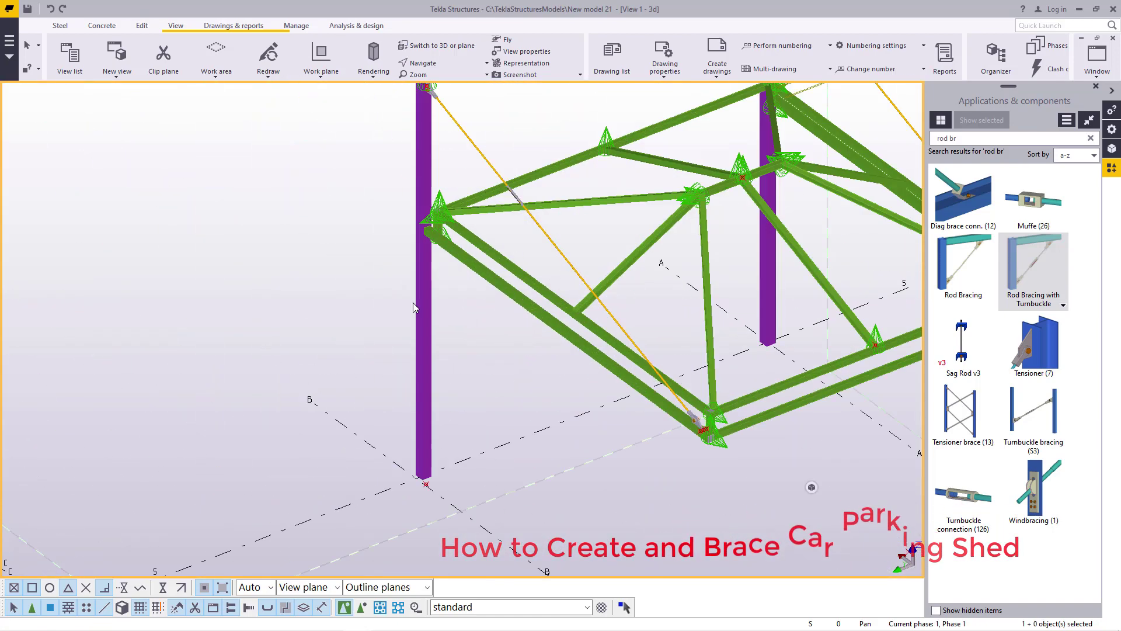
click(430, 333)
right_click(475, 343)
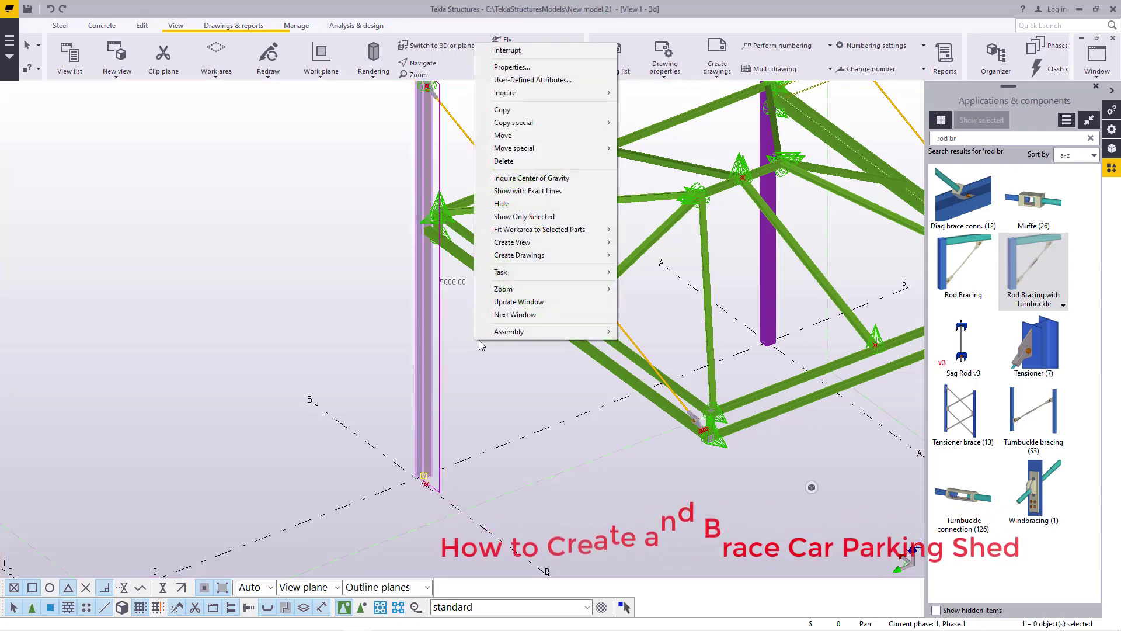
click(502, 110)
scroll(418, 514, up, 5)
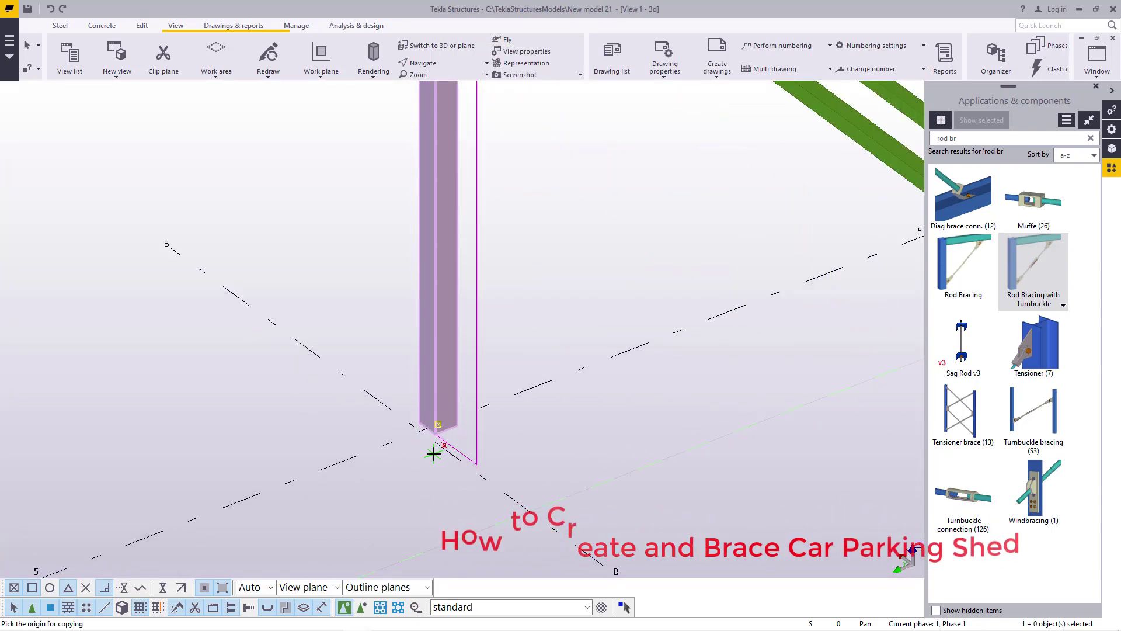
scroll(457, 418, up, 3)
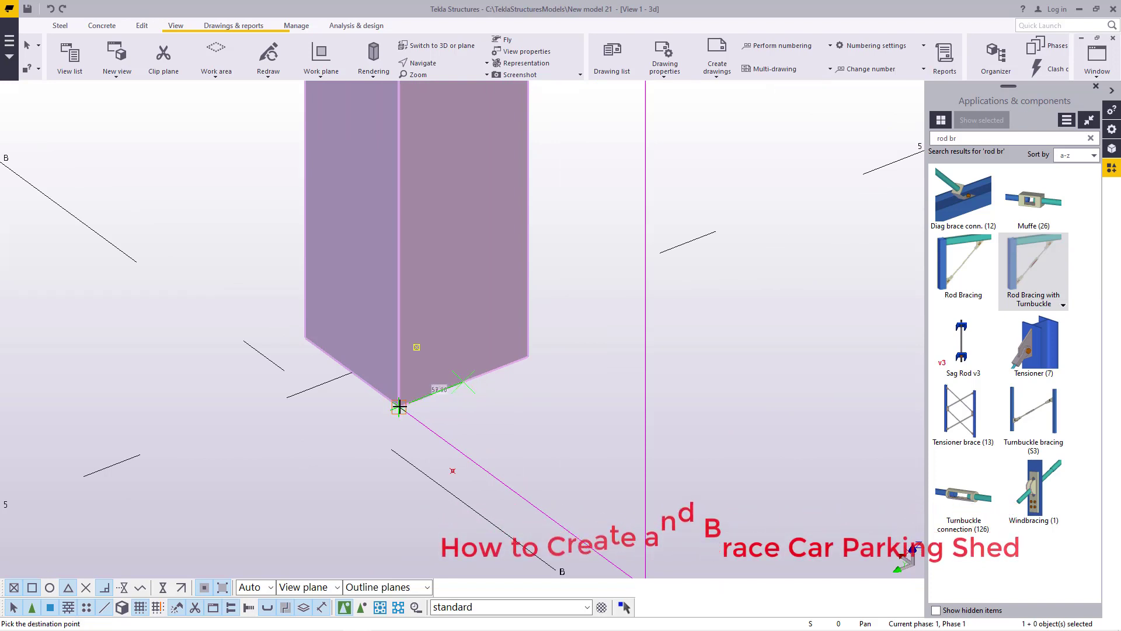
text(190.2)
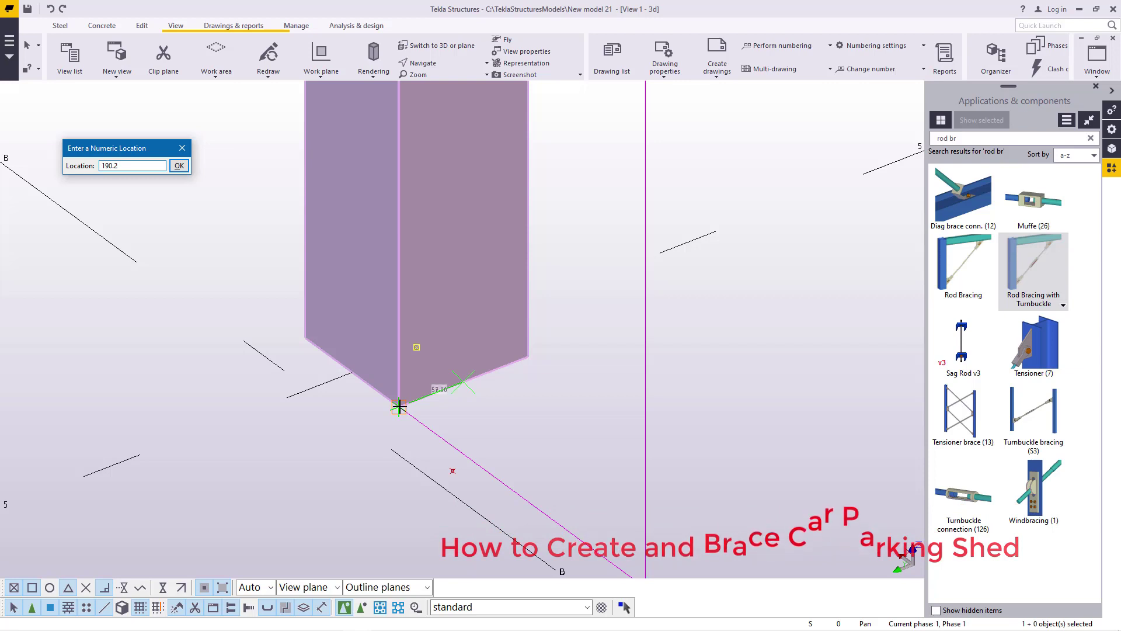
click(179, 166)
right_click(70, 138)
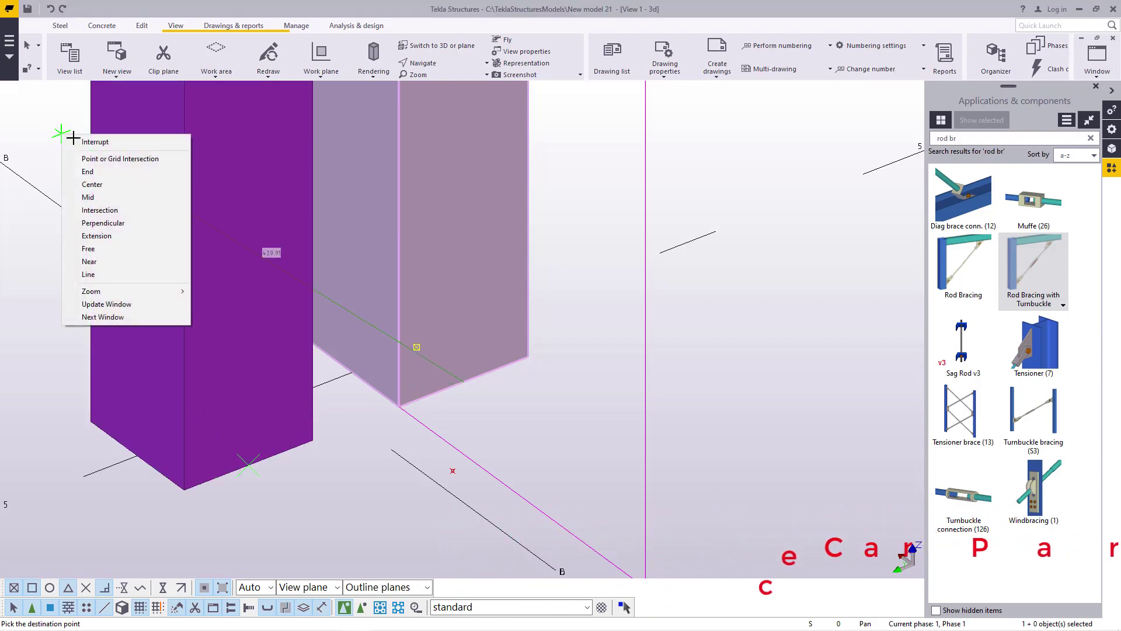
click(87, 143)
scroll(307, 344, down, 5)
scroll(309, 344, down, 3)
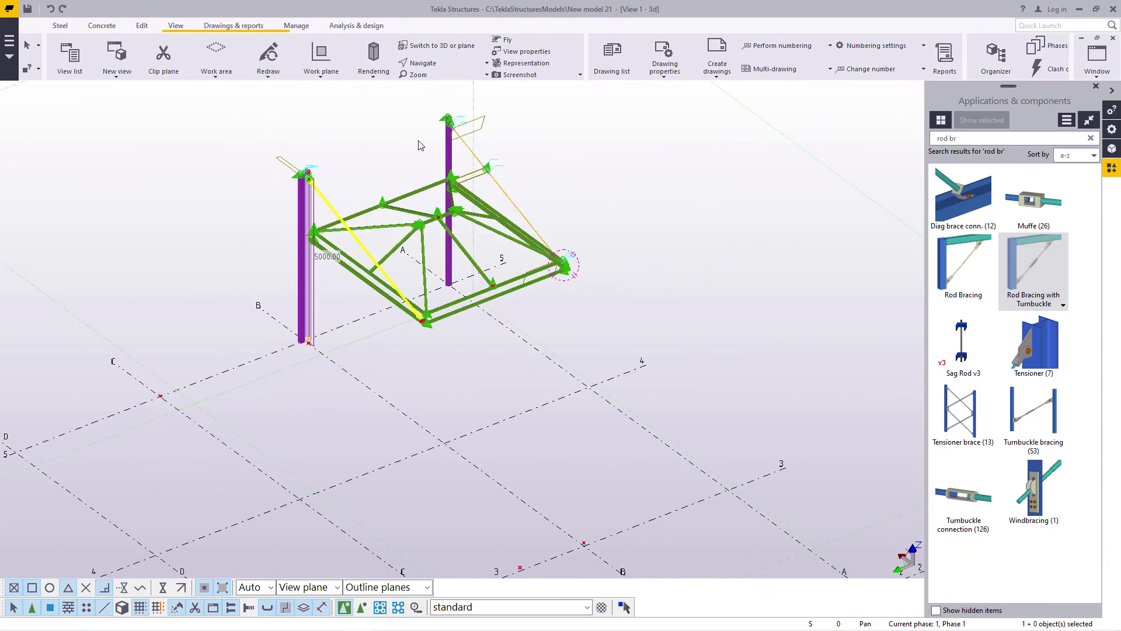
- Select the whole braced frame, then remove the original B-5 column and its cap plate from the selection
scroll(436, 120, up, 5)
scroll(619, 174, down, 2)
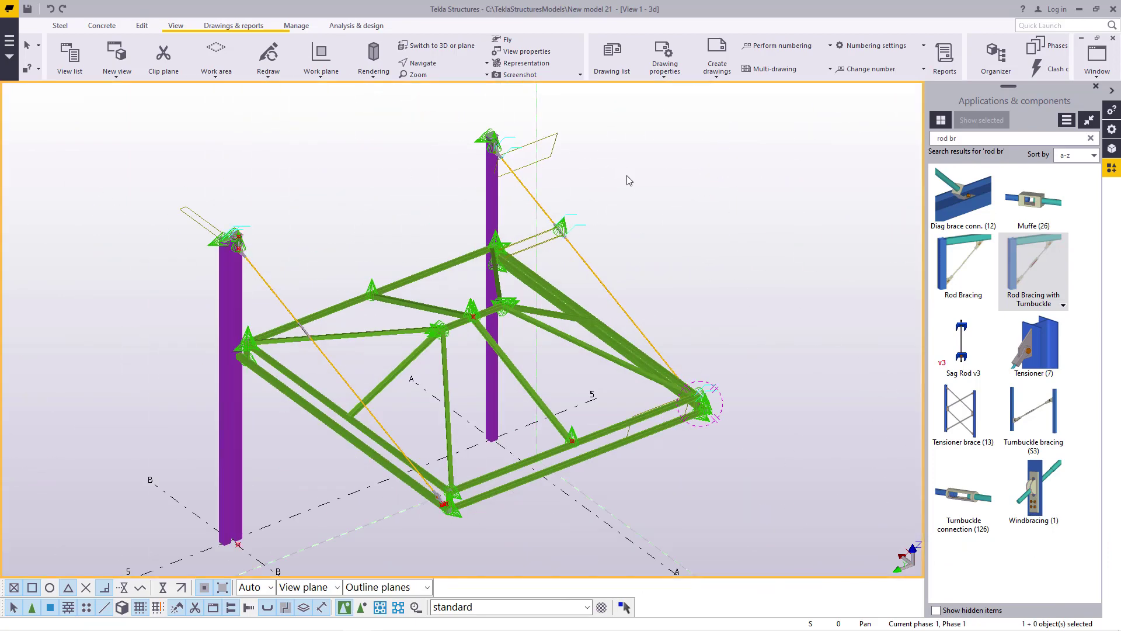
scroll(627, 181, down, 3)
drag(636, 122, 321, 448)
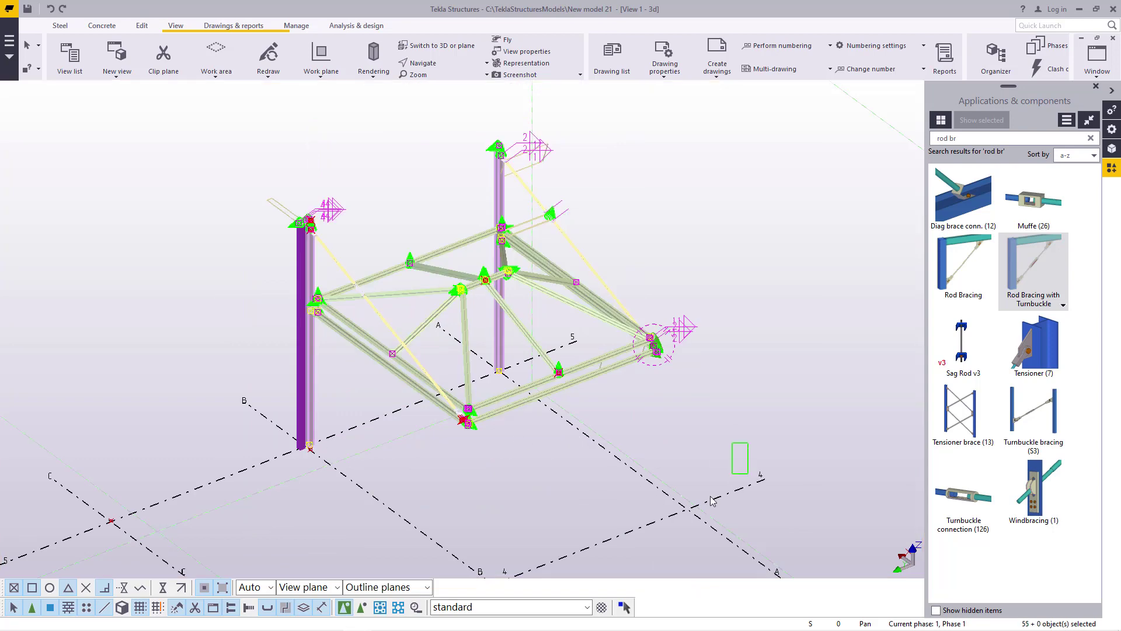
scroll(320, 278, up, 5)
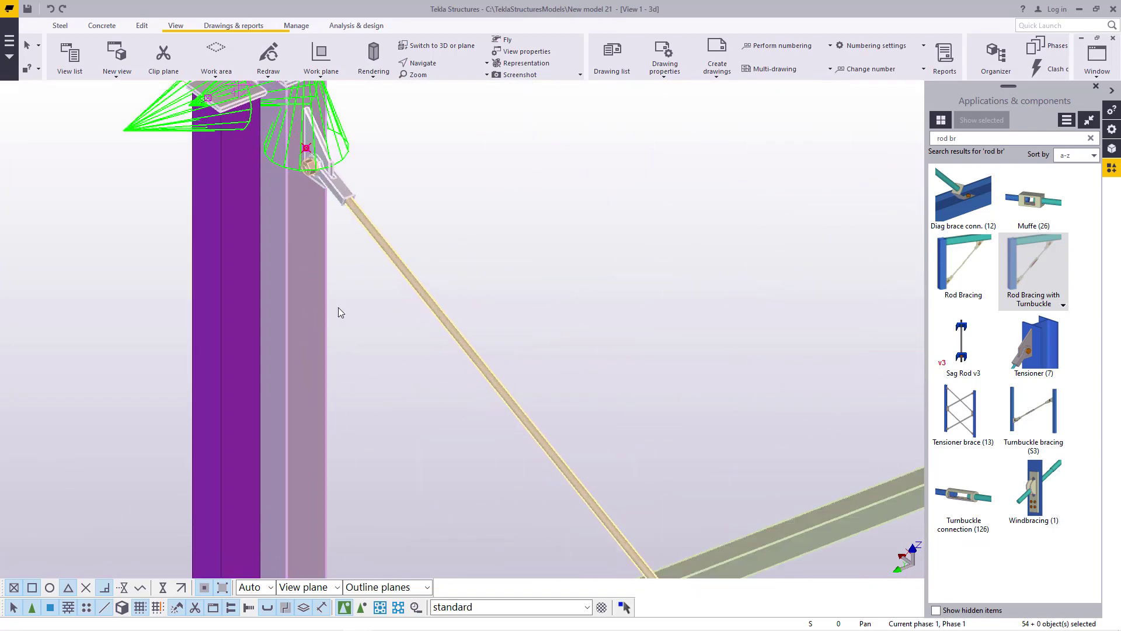
scroll(320, 160, up, 4)
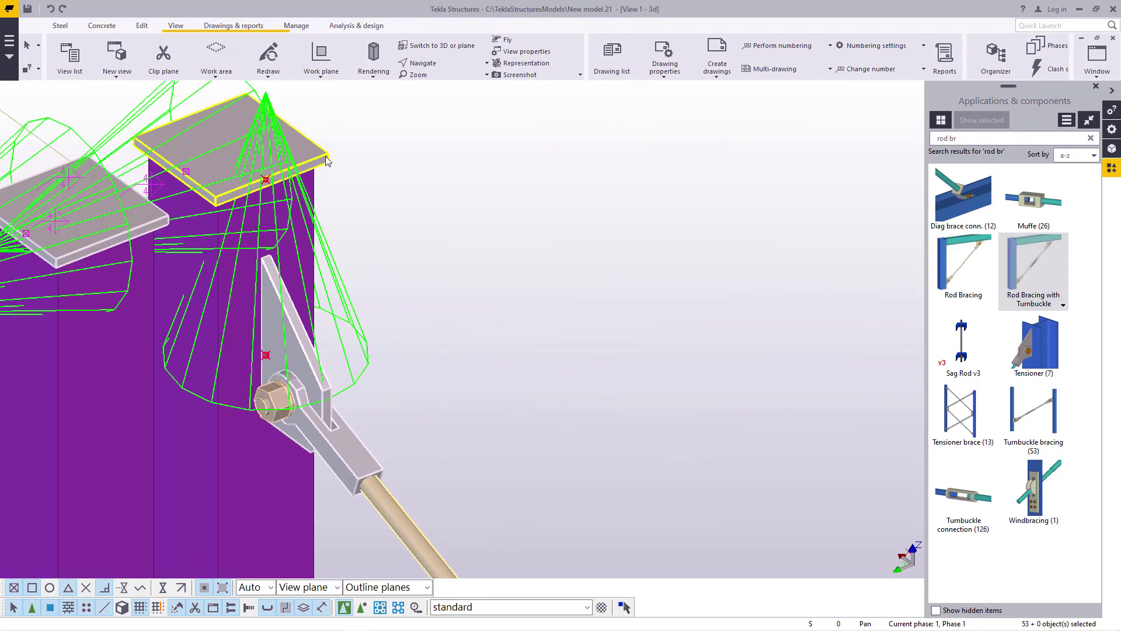
ctrl+click(323, 154)
scroll(221, 328, down, 3)
scroll(251, 346, down, 6)
scroll(834, 265, up, 1)
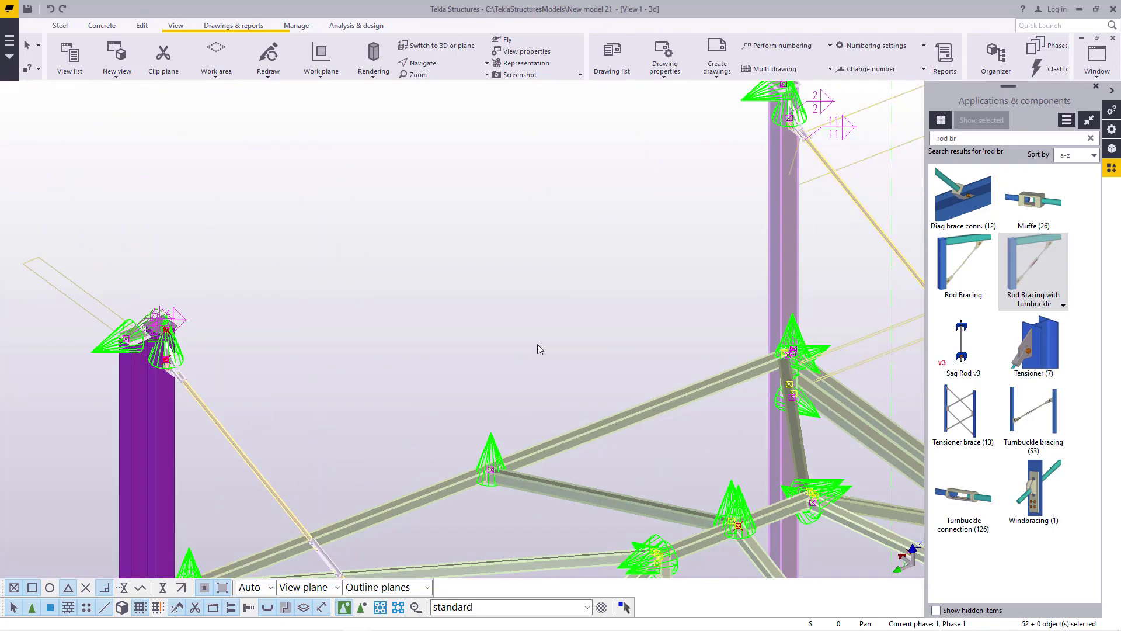
- Remove the column at grid A-5 and its cap plate from the selection
scroll(543, 340, down, 6)
scroll(677, 224, up, 6)
ctrl+click(628, 349)
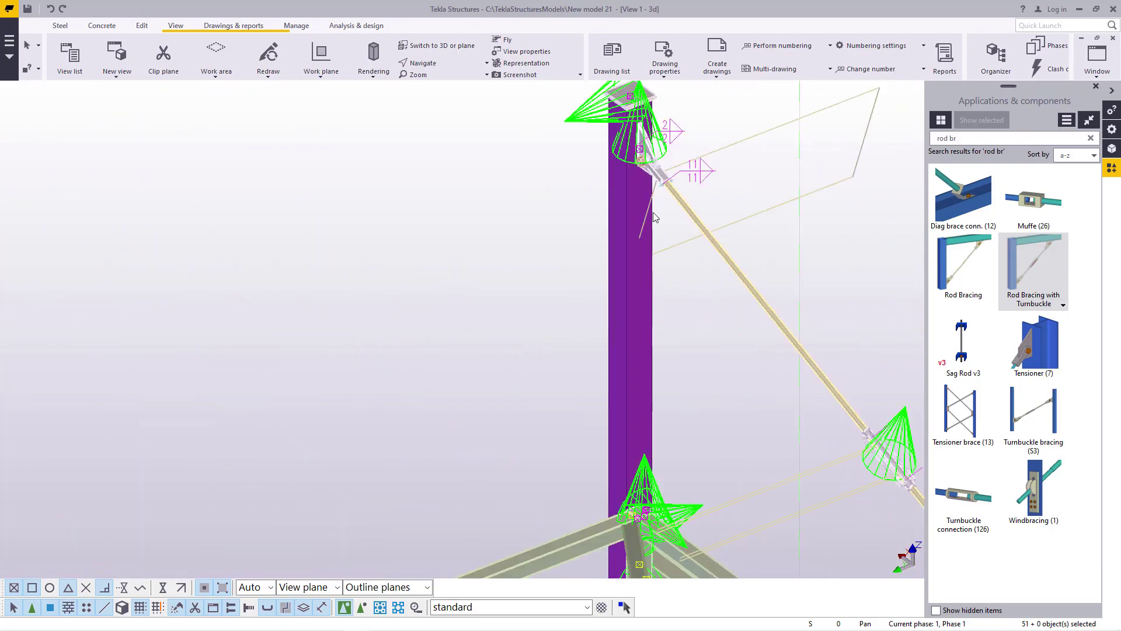
scroll(582, 231, up, 4)
scroll(582, 231, up, 3)
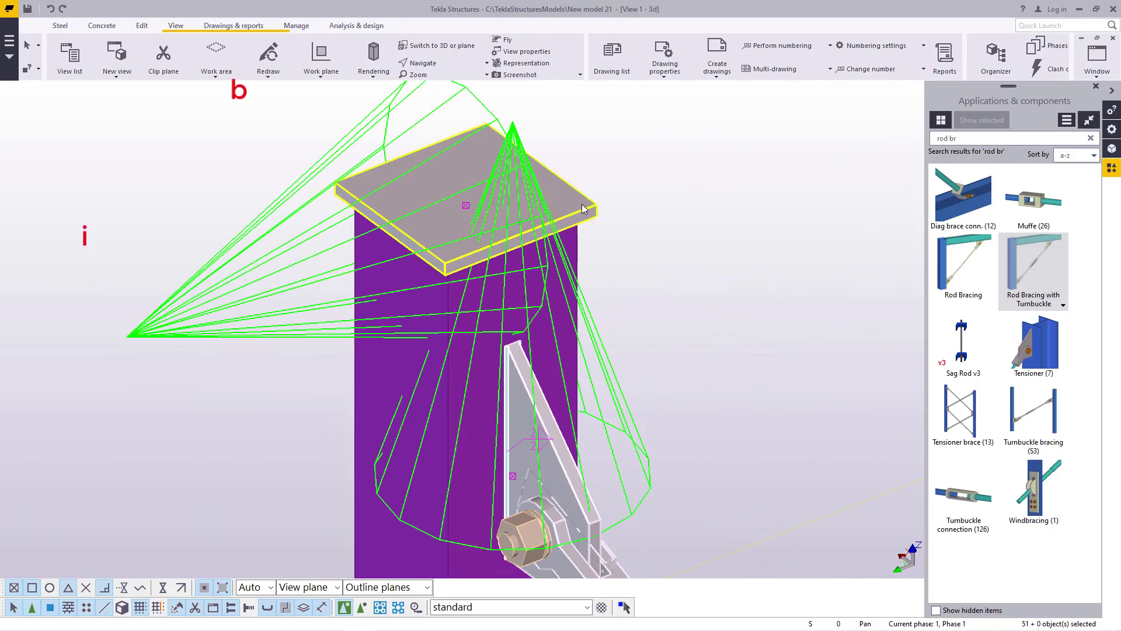
ctrl+click(582, 208)
scroll(583, 208, down, 8)
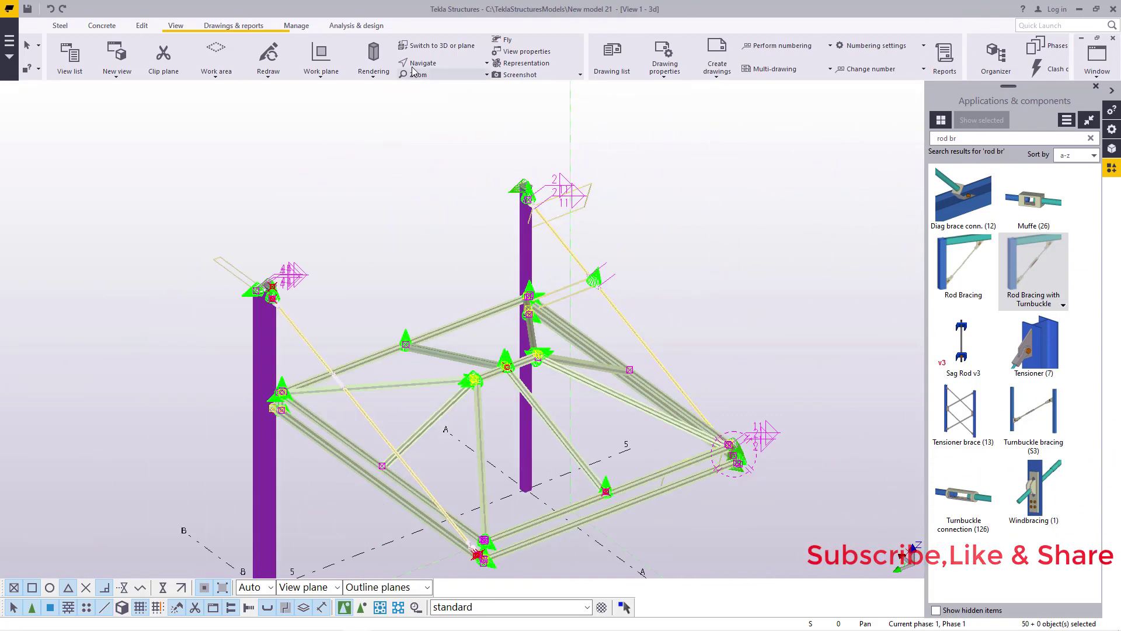
- Rotate the view slightly and remove the cap plate of the duplicated column near B-5 from the selection
click(450, 64)
click(450, 85)
mouse_move(531, 308)
mouse_down()
mouse_move(661, 282)
mouse_move(573, 243)
mouse_move(549, 315)
mouse_up()
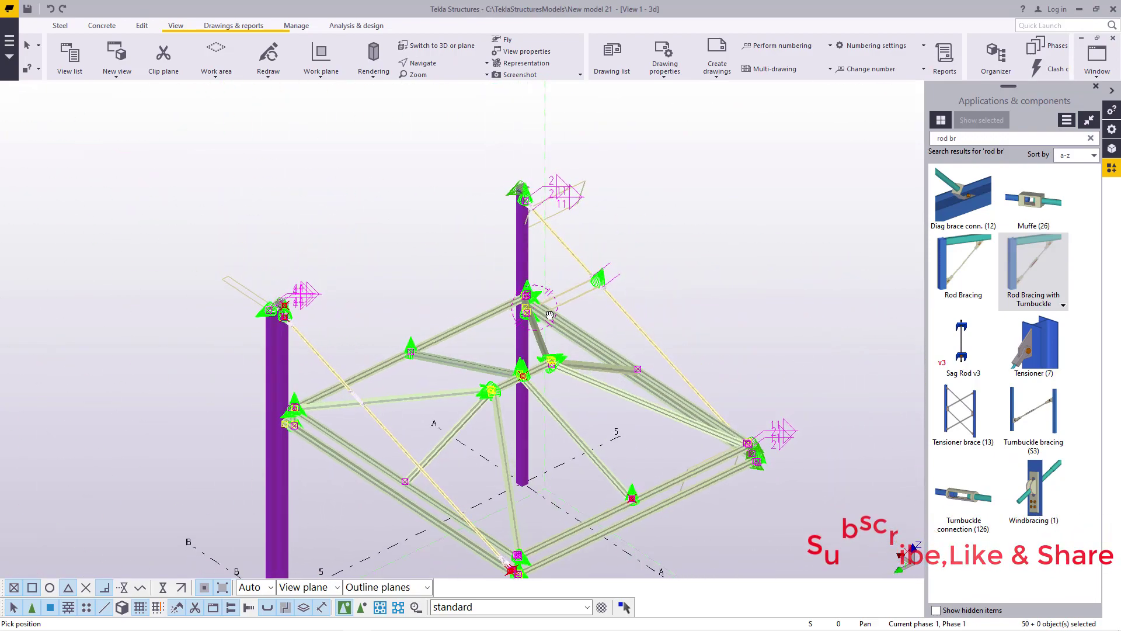
scroll(268, 321, up, 7)
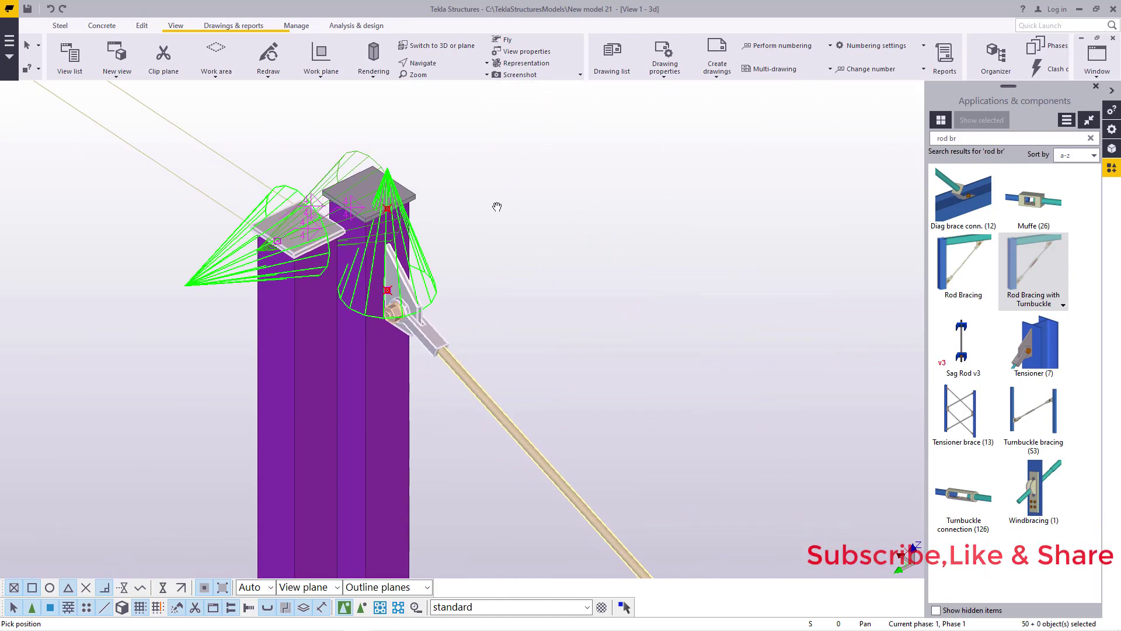
right_click(504, 184)
click(537, 188)
scroll(316, 232, up, 5)
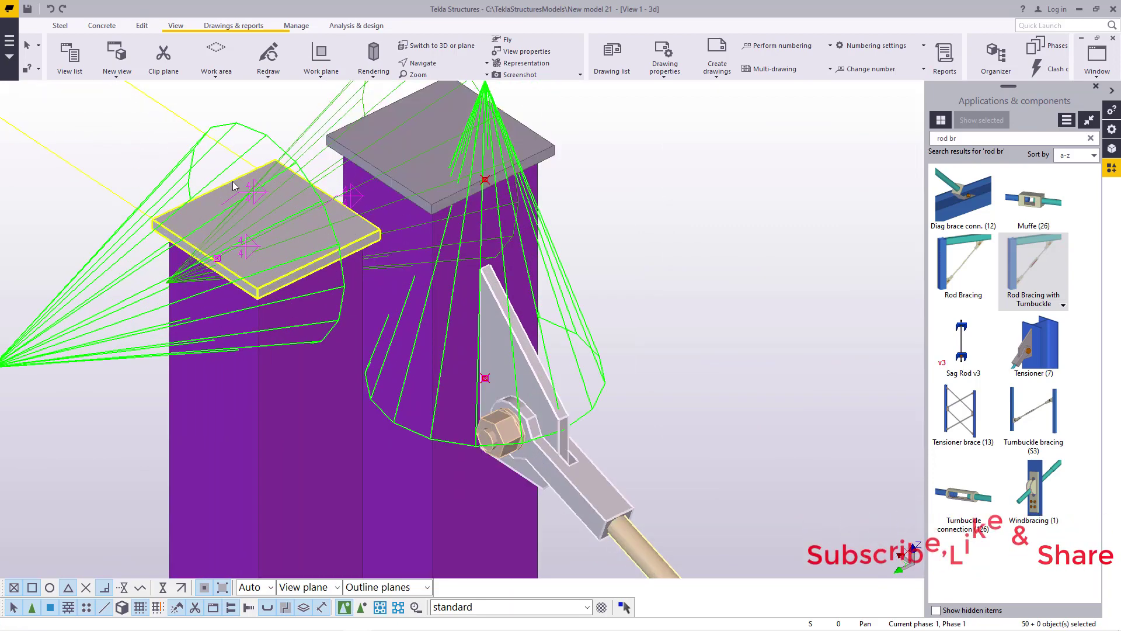
scroll(208, 216, down, 10)
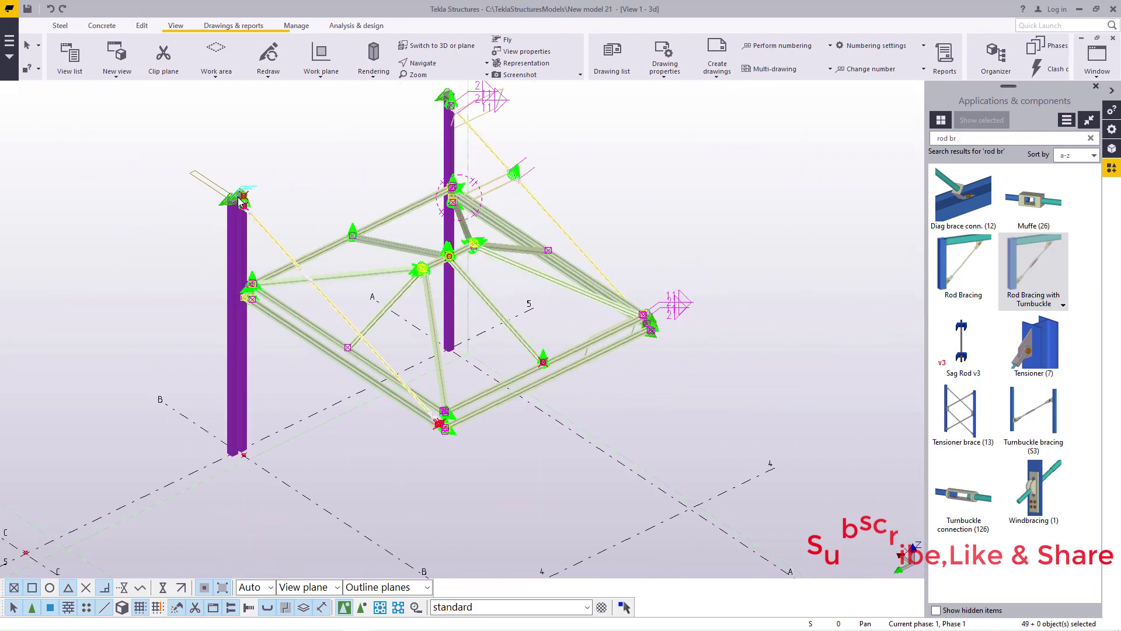
scroll(389, 290, up, 5)
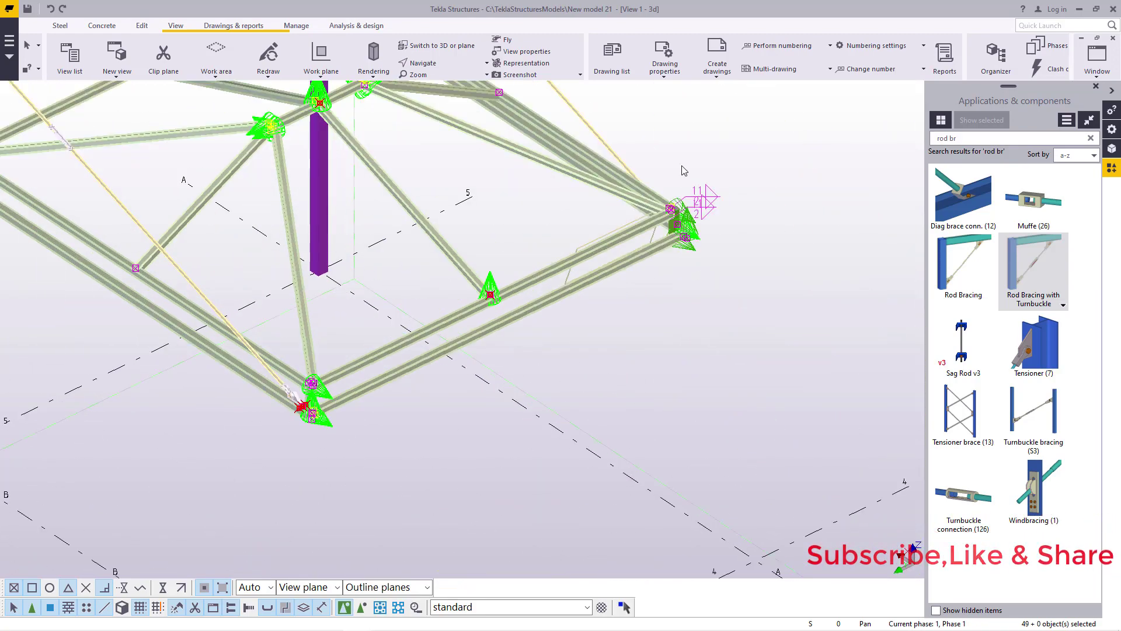
right_click(766, 134)
click(802, 163)
scroll(310, 274, up, 8)
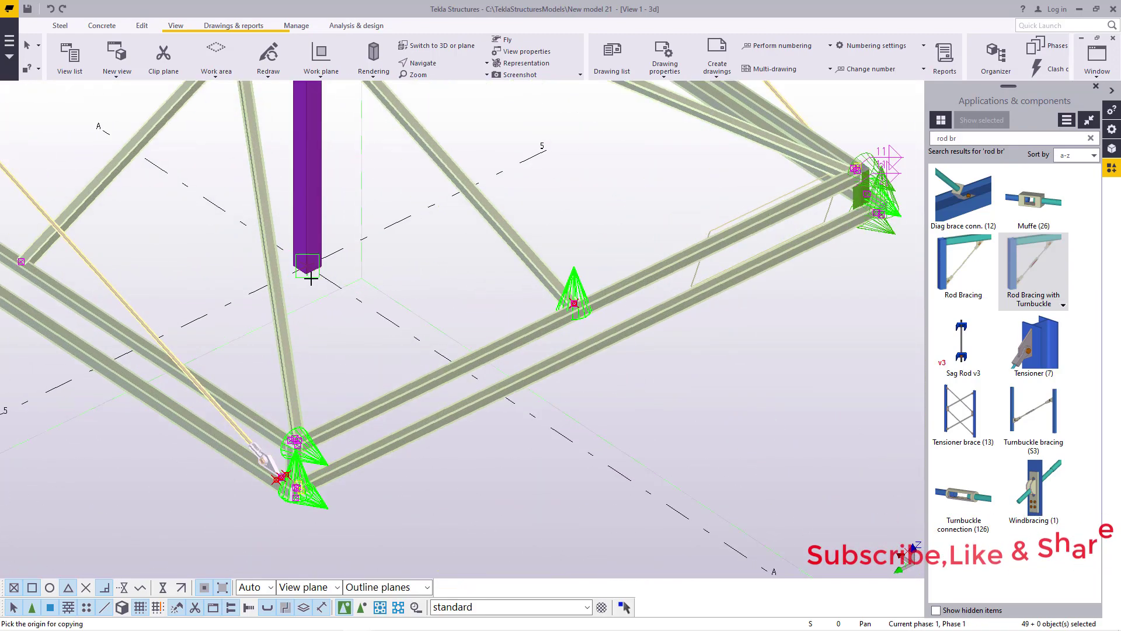
scroll(325, 248, up, 4)
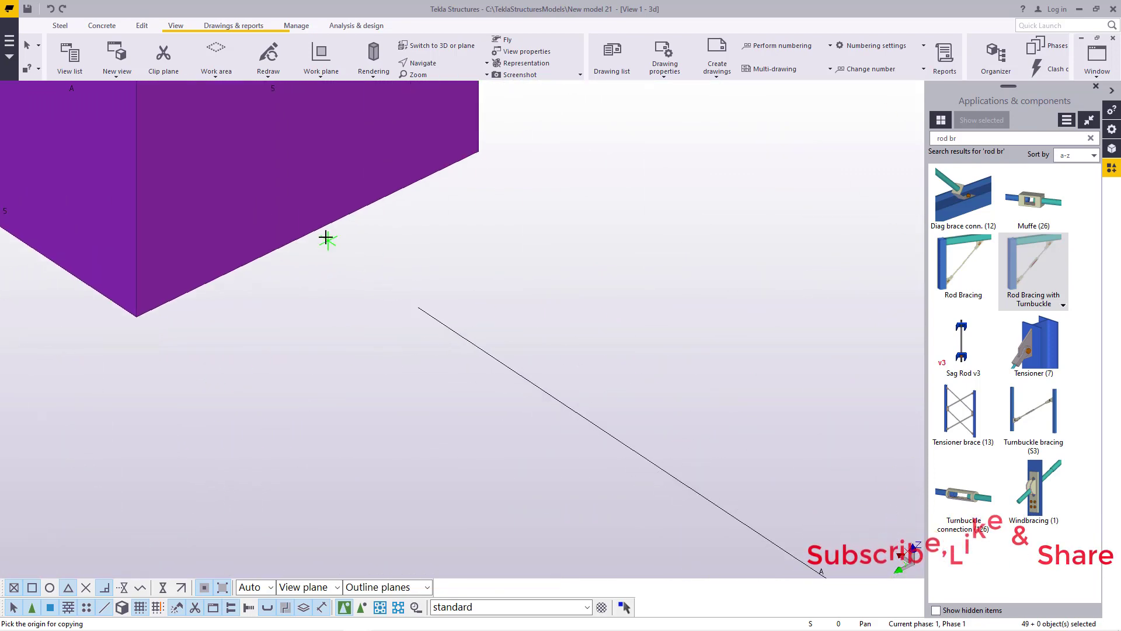
click(308, 237)
scroll(654, 208, down, 10)
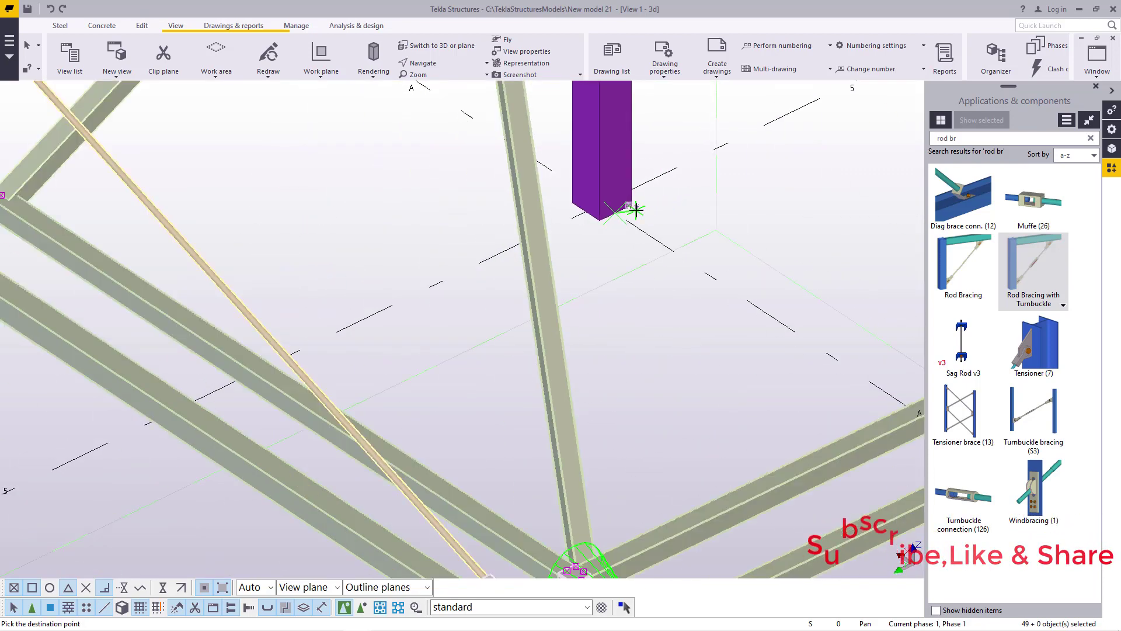
scroll(363, 318, up, 10)
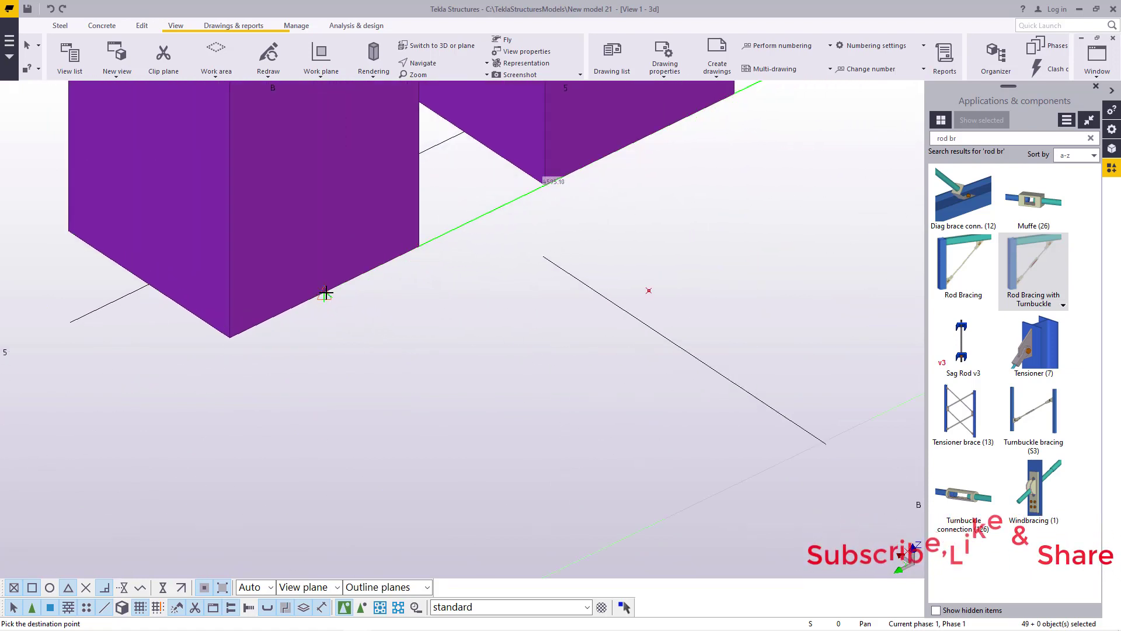
right_click(475, 270)
click(508, 279)
- Add the original column at grid B-5 and its cap plate back to the selected frame members
scroll(362, 401, down, 7)
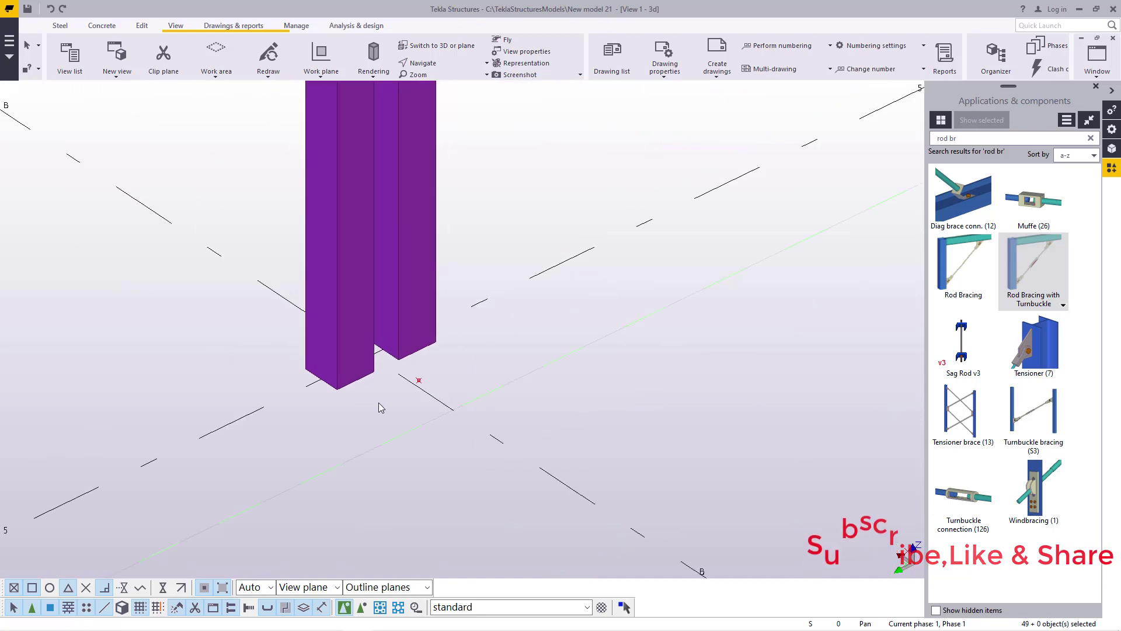
scroll(379, 402, down, 7)
scroll(387, 321, up, 3)
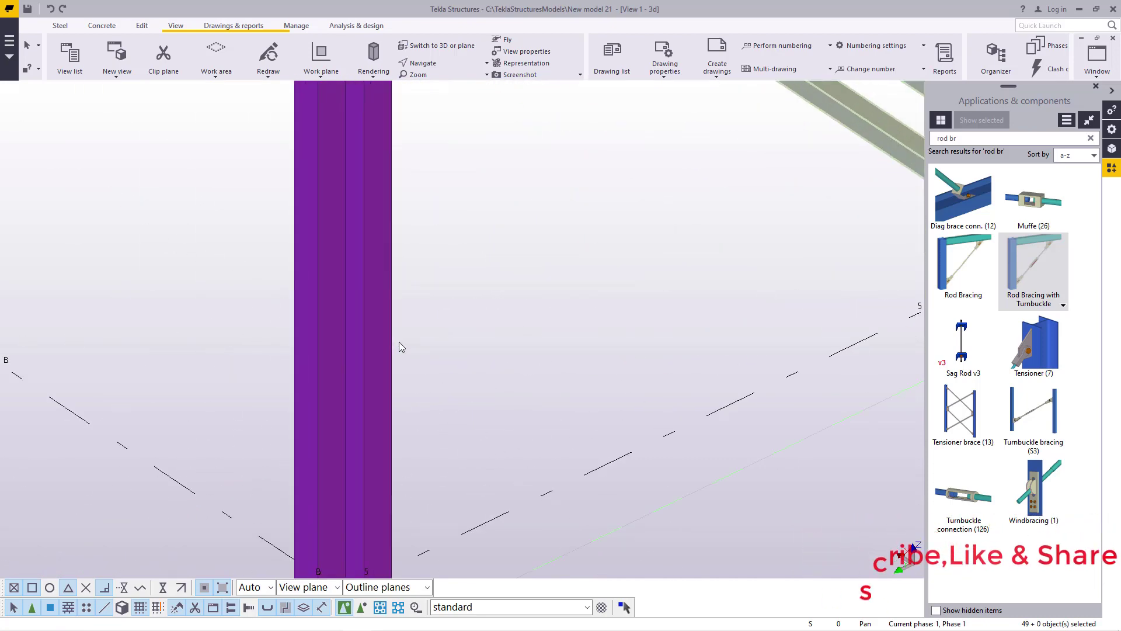
ctrl+click(382, 338)
scroll(383, 414, down, 5)
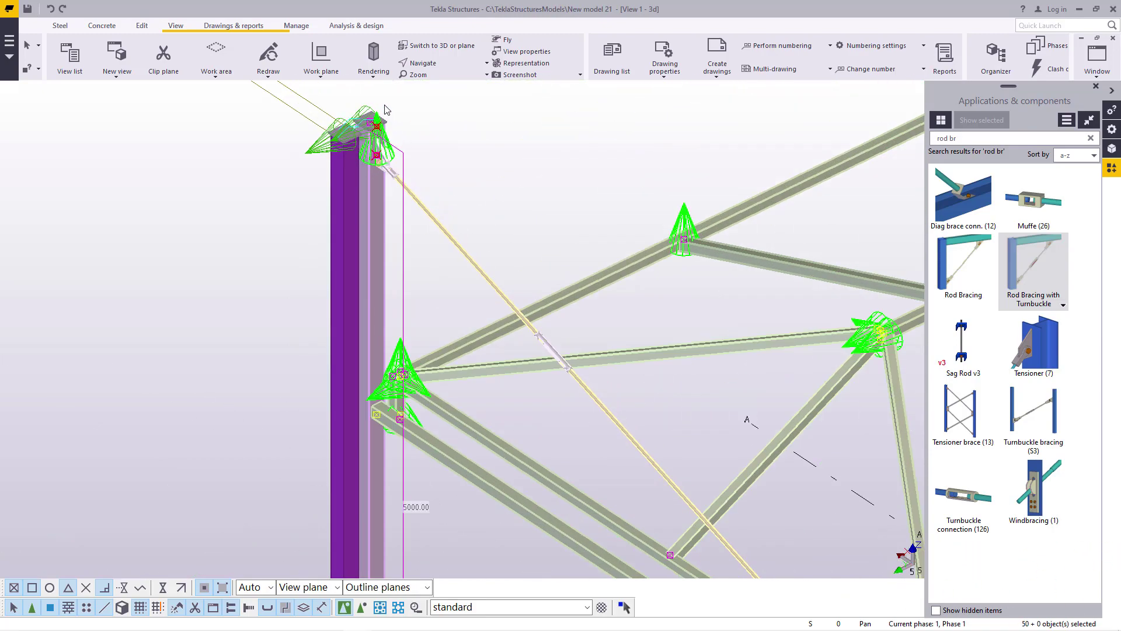
scroll(405, 152, up, 6)
shift+click(397, 180)
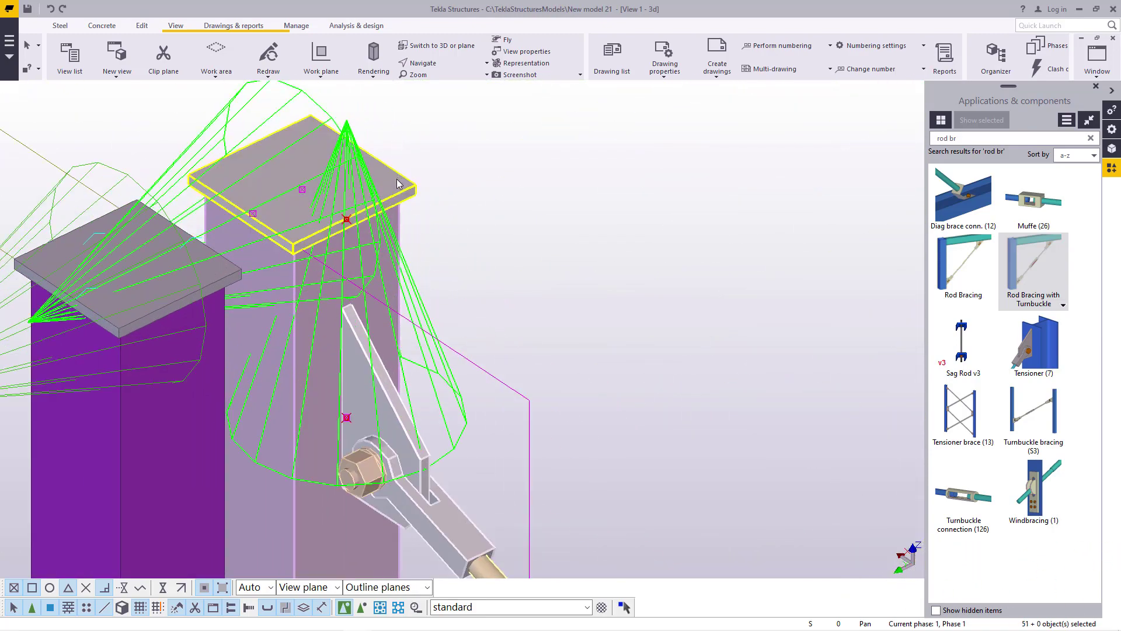
scroll(397, 182, down, 8)
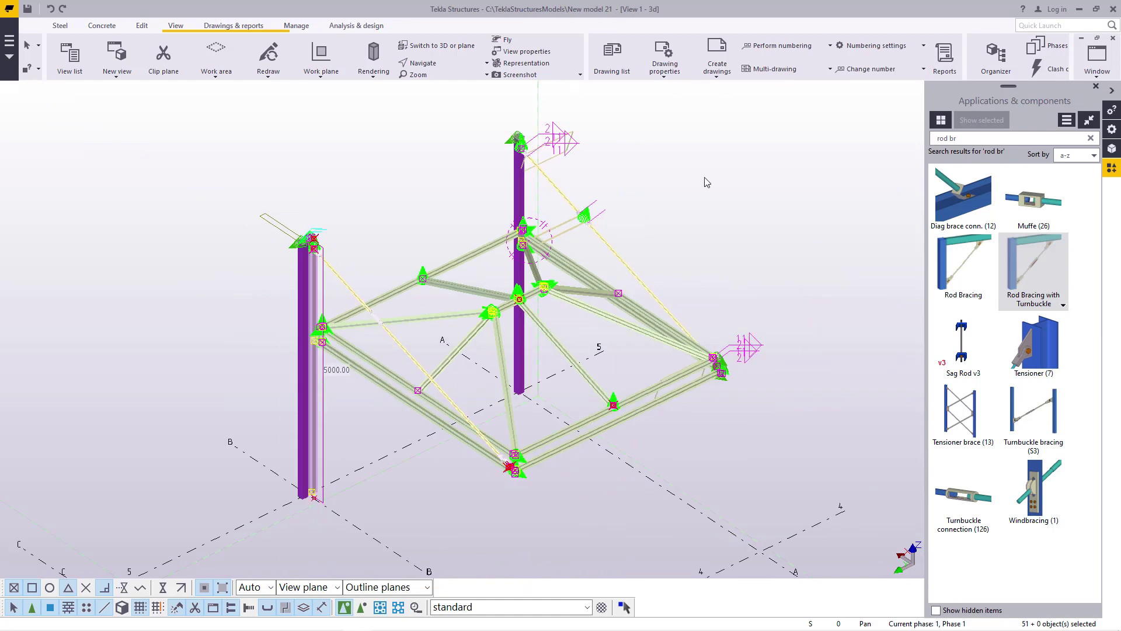
- Copy the selected frame from the base edge midpoint of the A-5 column to that of the duplicated column beside B-5
right_click(696, 169)
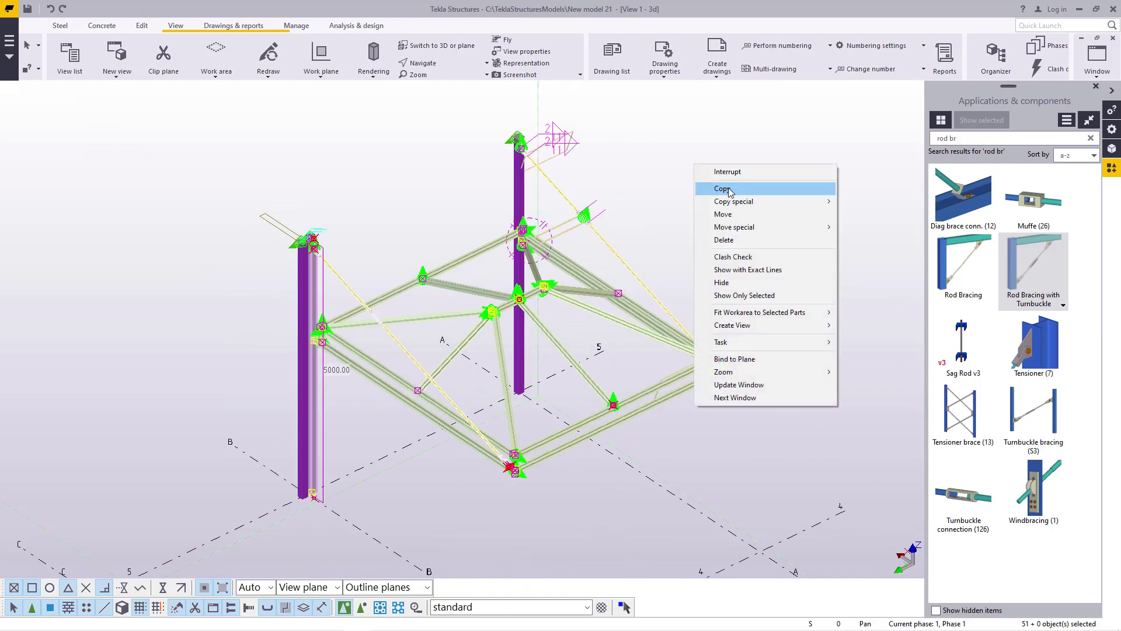
click(730, 189)
scroll(537, 406, up, 10)
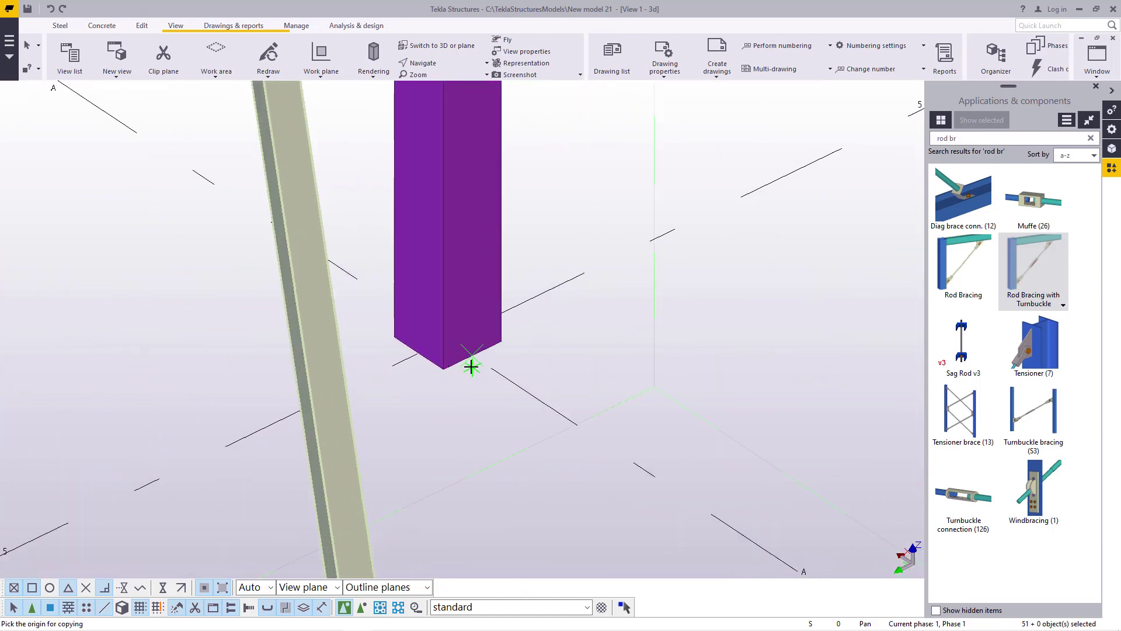
scroll(471, 366, up, 6)
scroll(476, 344, up, 4)
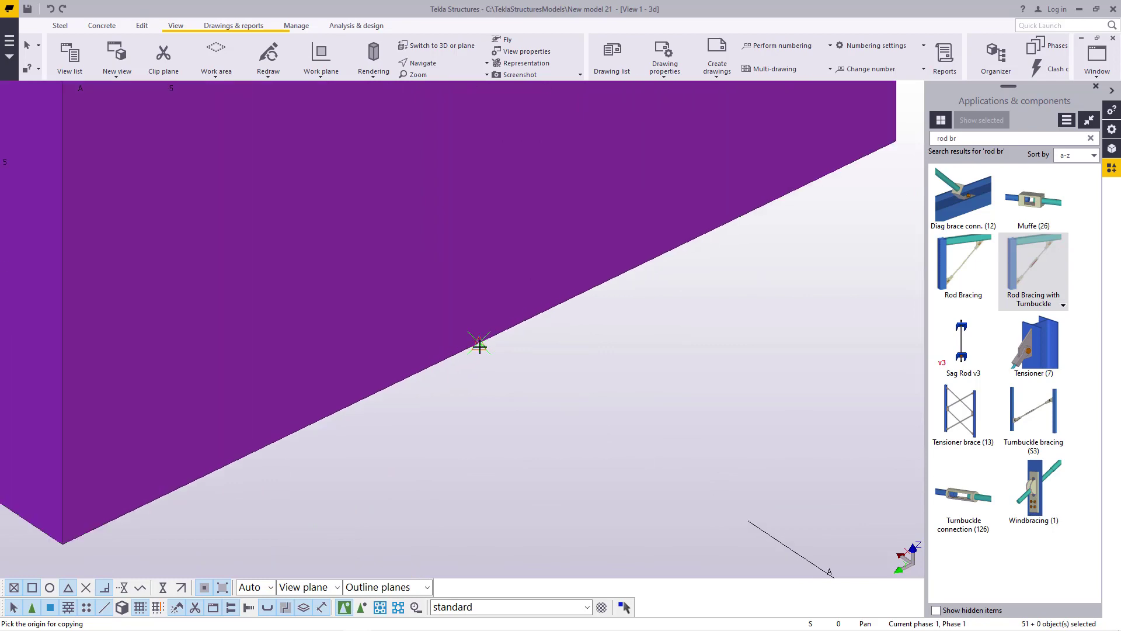
click(479, 345)
scroll(548, 253, down, 12)
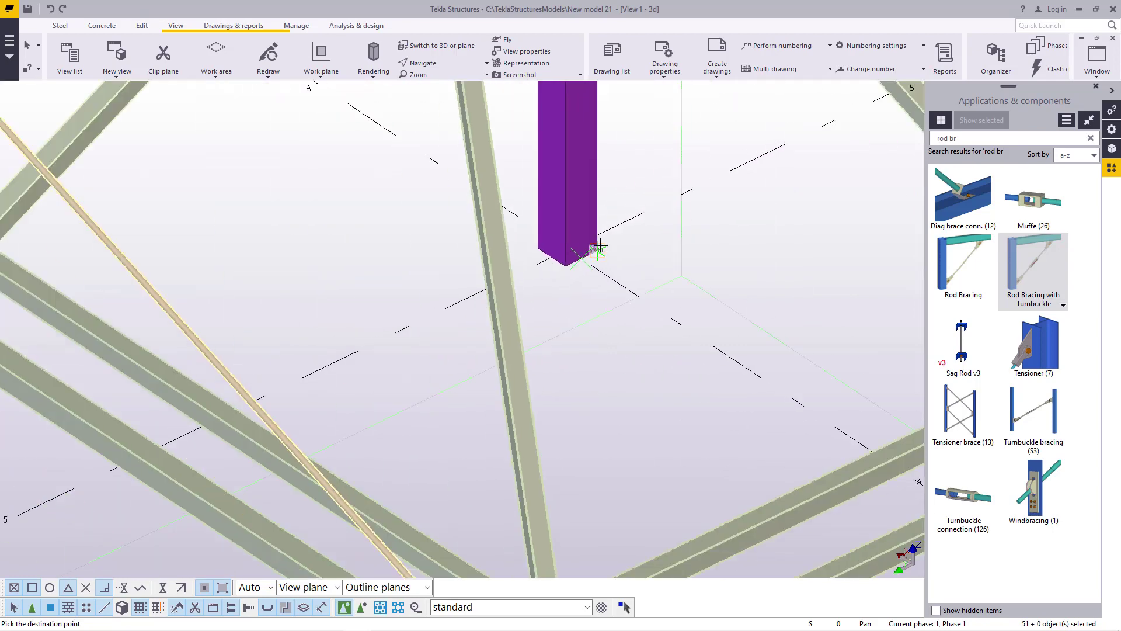
scroll(190, 458, up, 10)
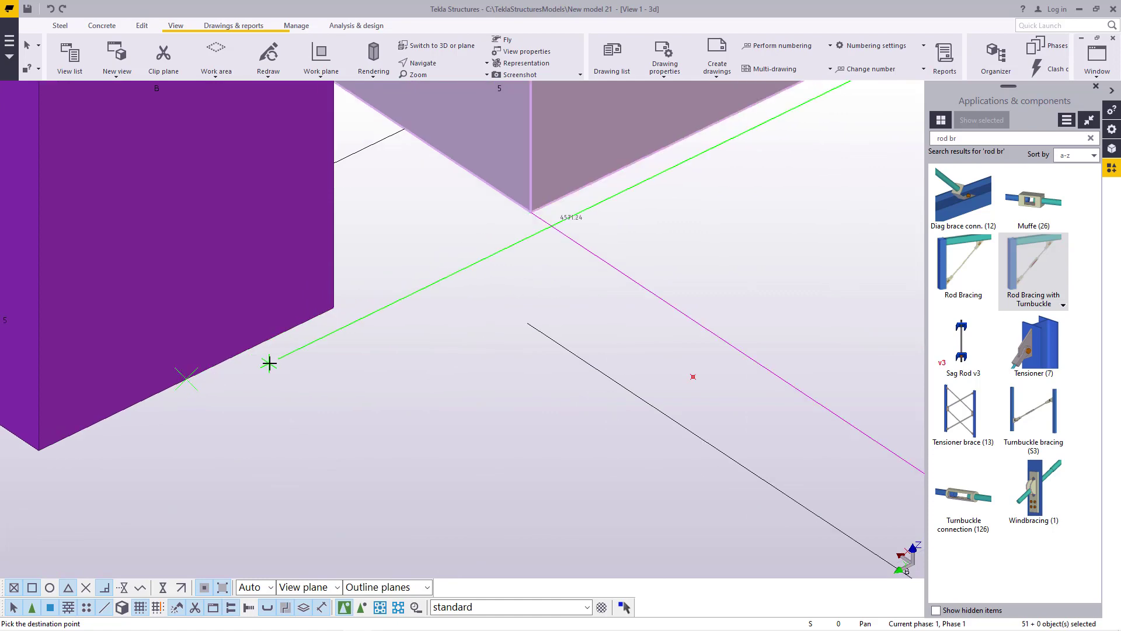
scroll(365, 326, down, 6)
scroll(362, 324, down, 6)
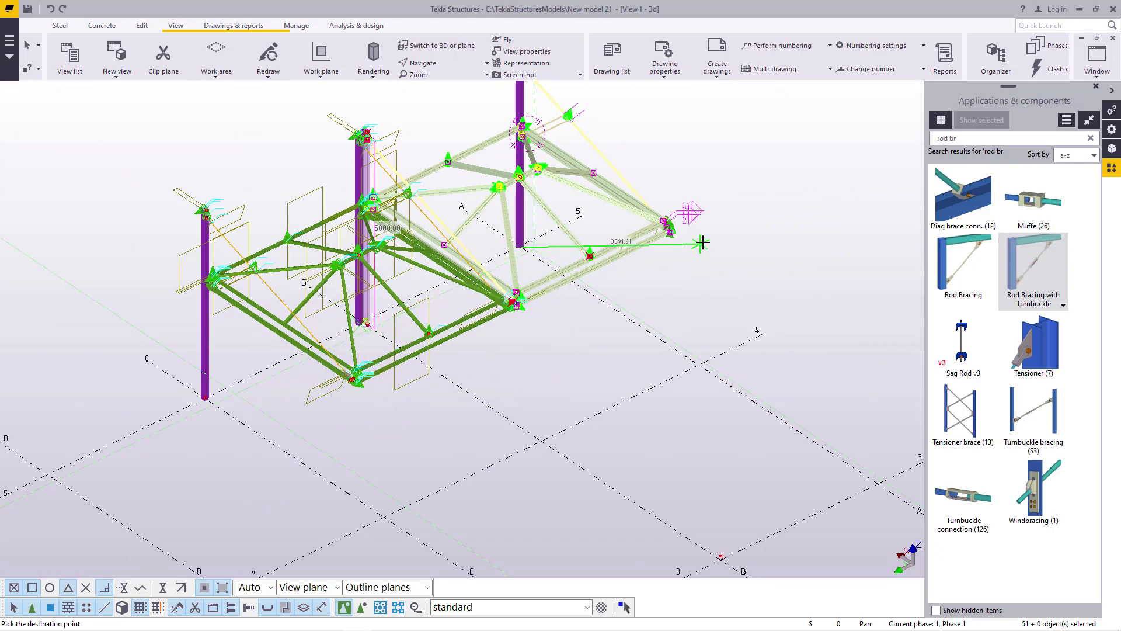
- End the frame copying and clear the selection of frame members
right_click(744, 171)
click(766, 181)
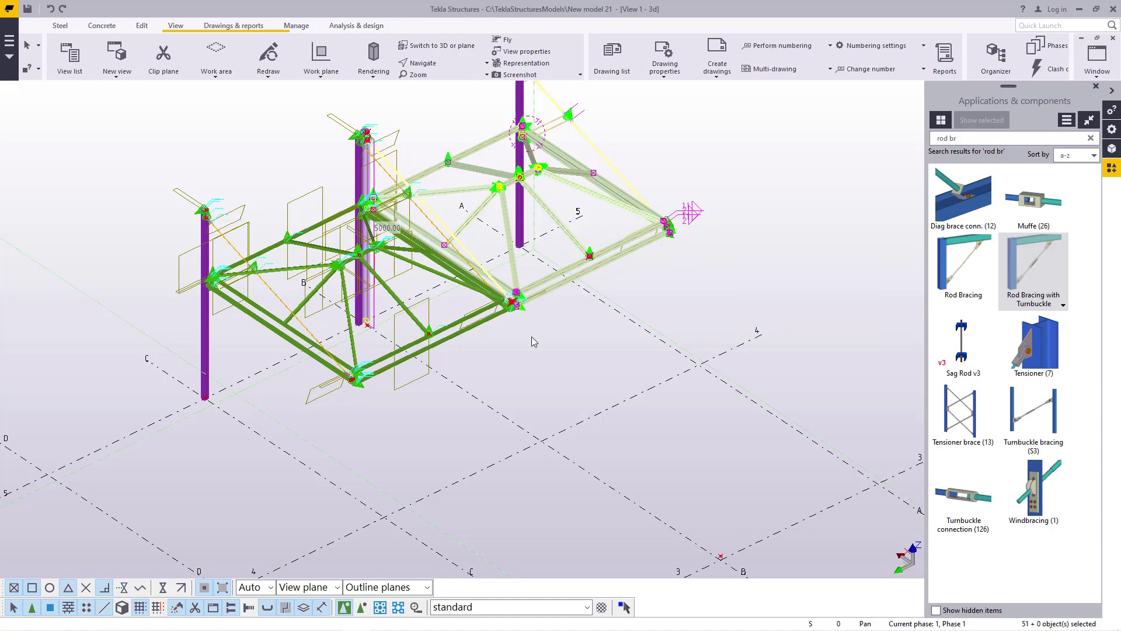
click(801, 172)
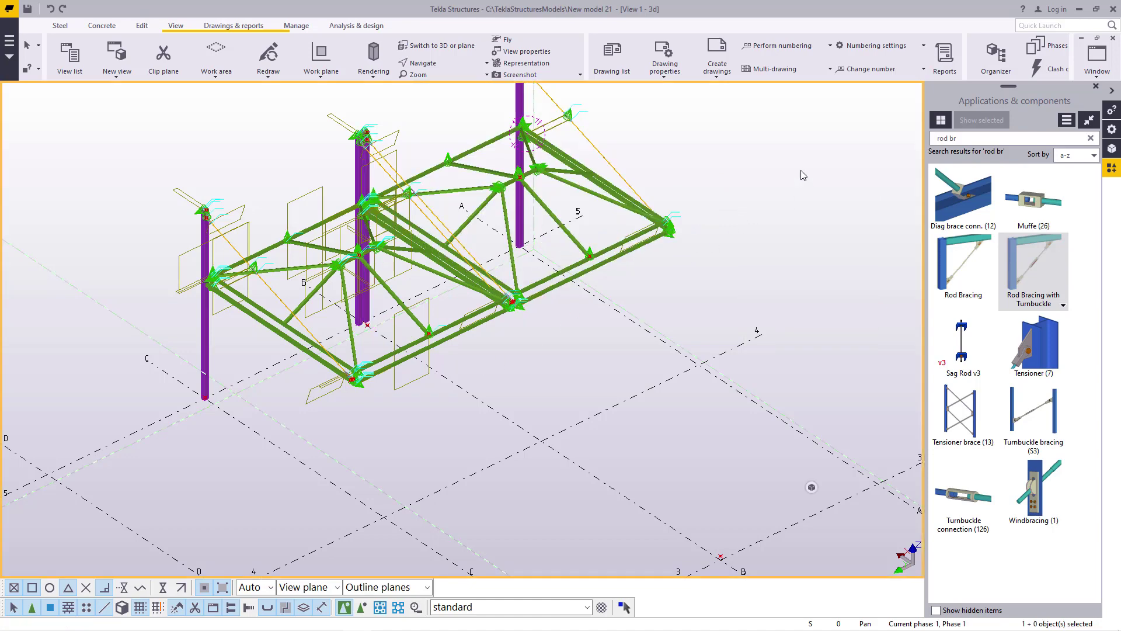
- Inspect the paired turnbuckle rods and their lower gusset connections where the two braced bays meet near B-5
scroll(431, 133, up, 4)
right_click(427, 131)
click(461, 190)
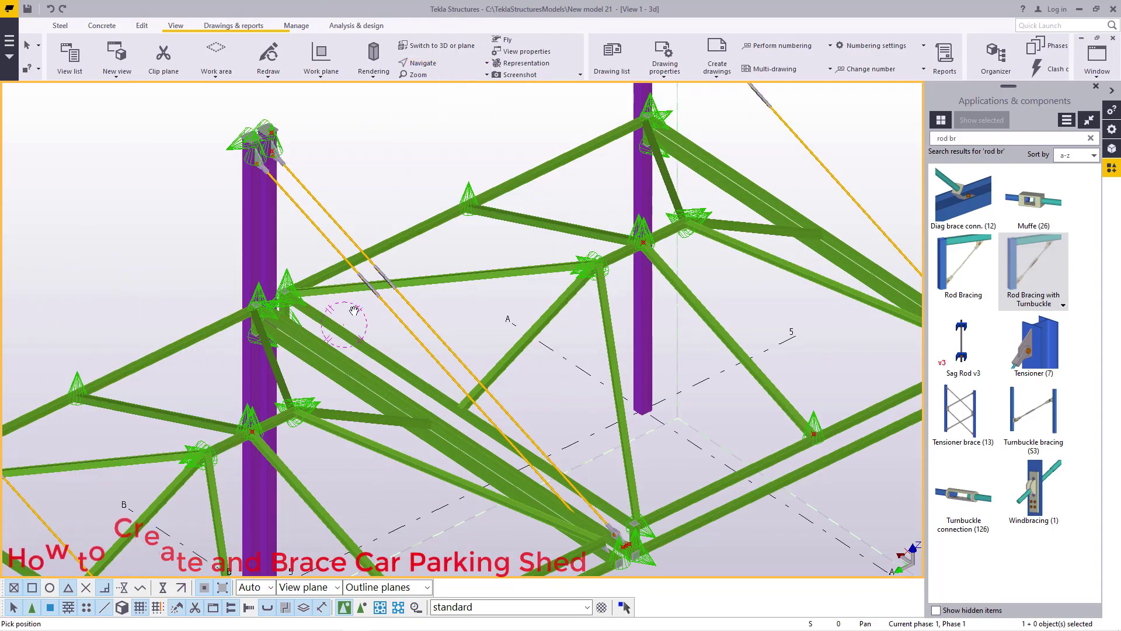
ctrl+middle_drag(354, 310, 408, 308)
scroll(418, 365, up, 5)
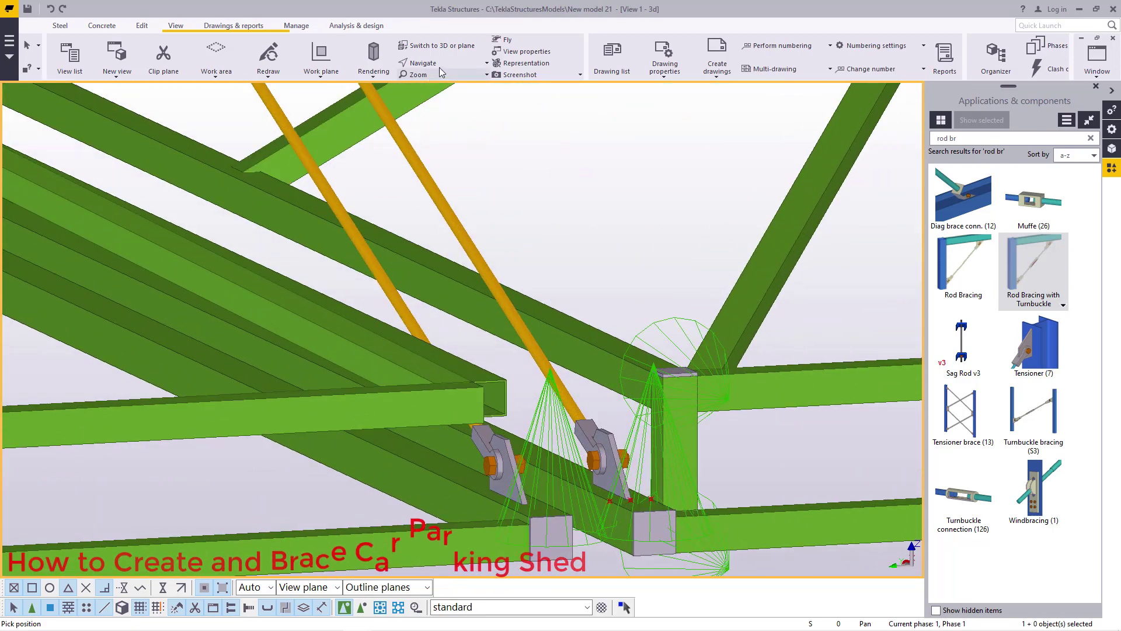
click(441, 63)
click(445, 79)
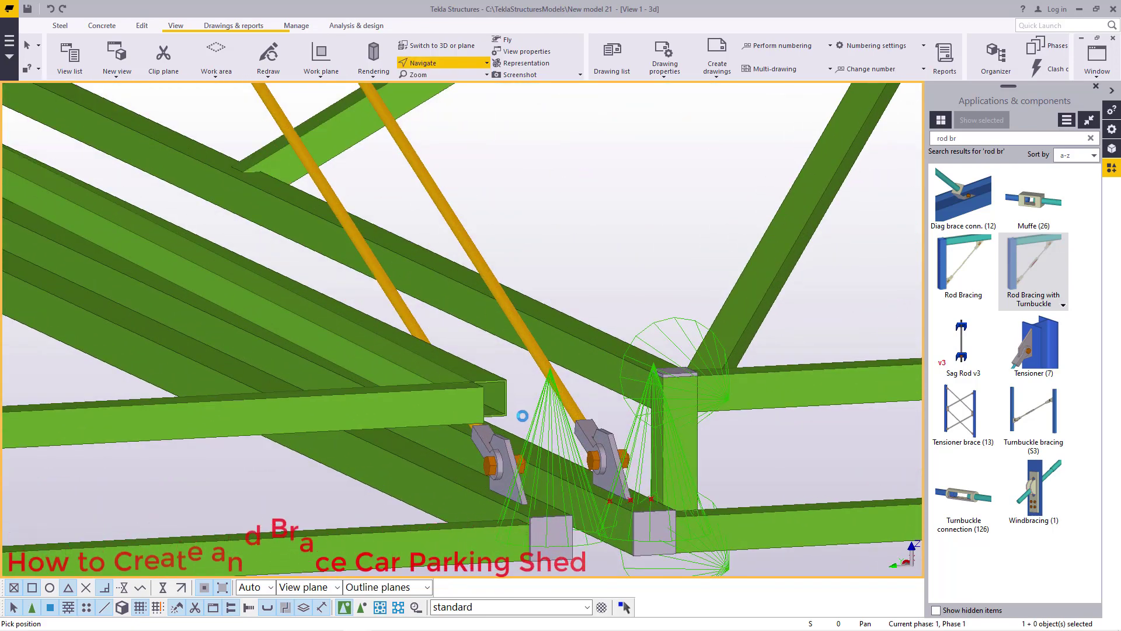
drag(524, 419, 500, 415)
scroll(608, 383, down, 4)
scroll(458, 412, down, 2)
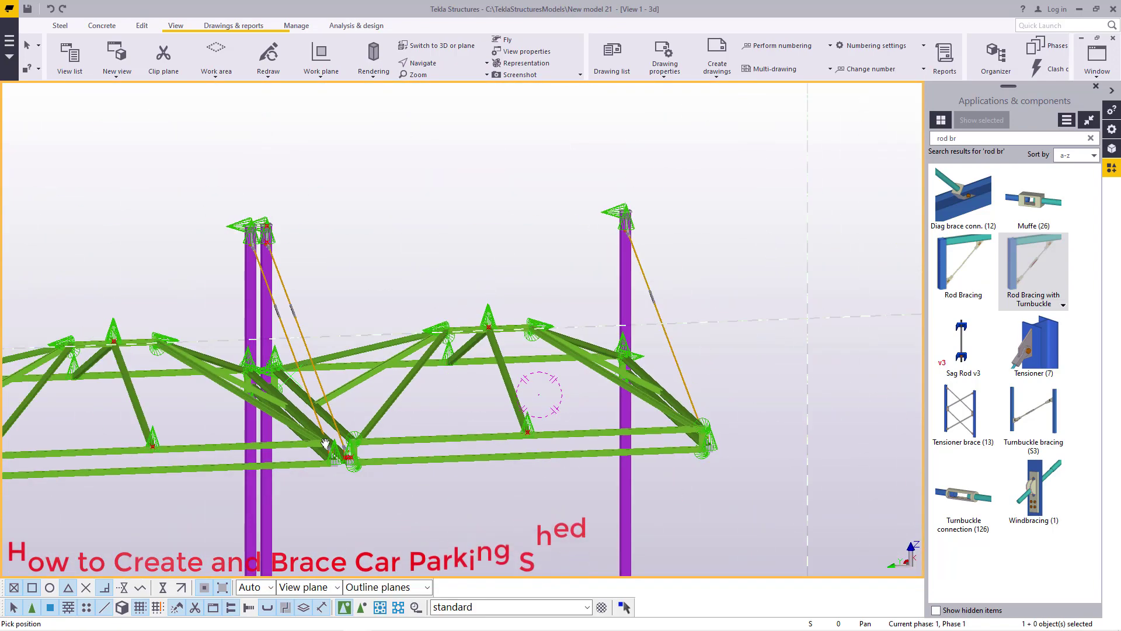
- Inspect the post, end plates and rod connection at the lower frame corners from the opposite side
scroll(269, 413, up, 6)
click(445, 66)
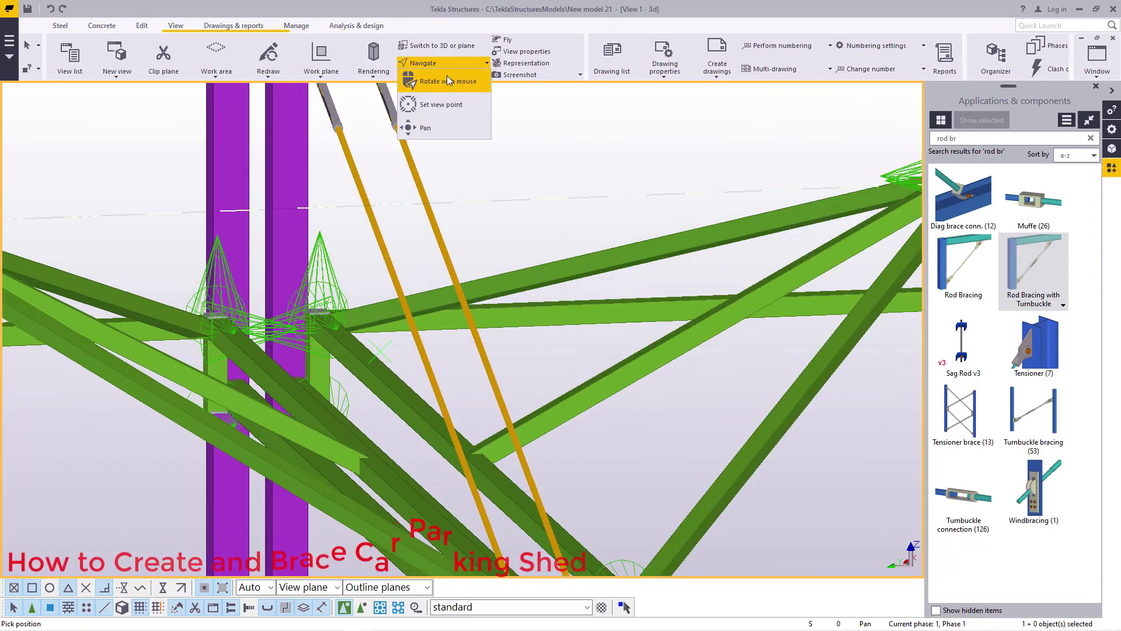
click(446, 78)
scroll(463, 229, down, 3)
ctrl+middle_drag(515, 437, 400, 469)
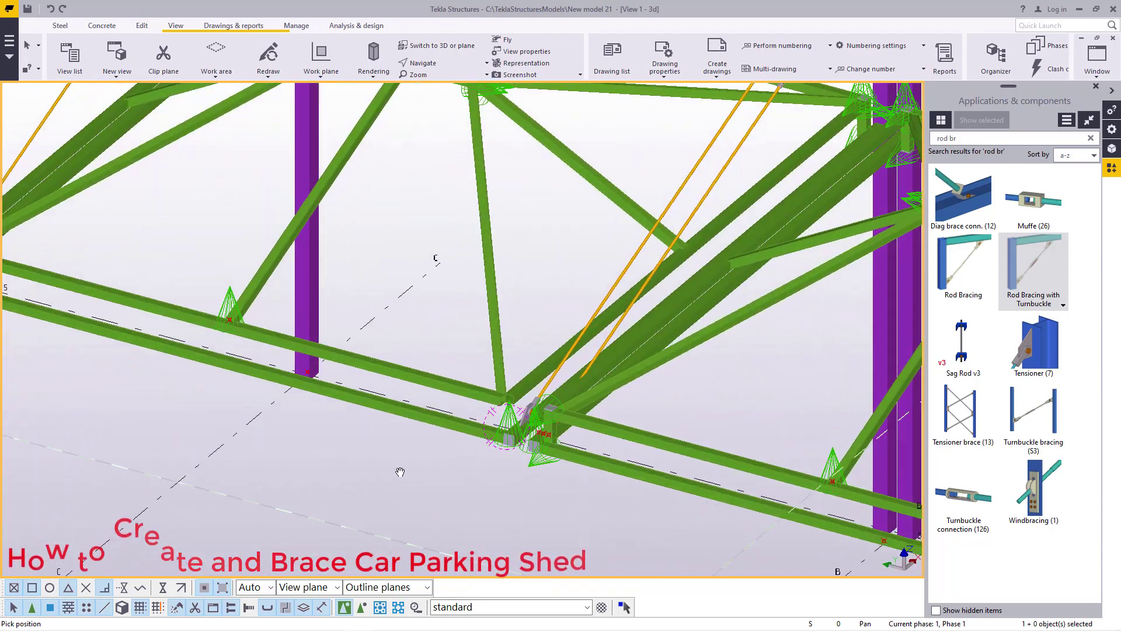
scroll(341, 426, down, 3)
middle_drag(337, 425, 199, 383)
scroll(558, 456, up, 4)
middle_drag(558, 456, 519, 457)
scroll(520, 455, up, 4)
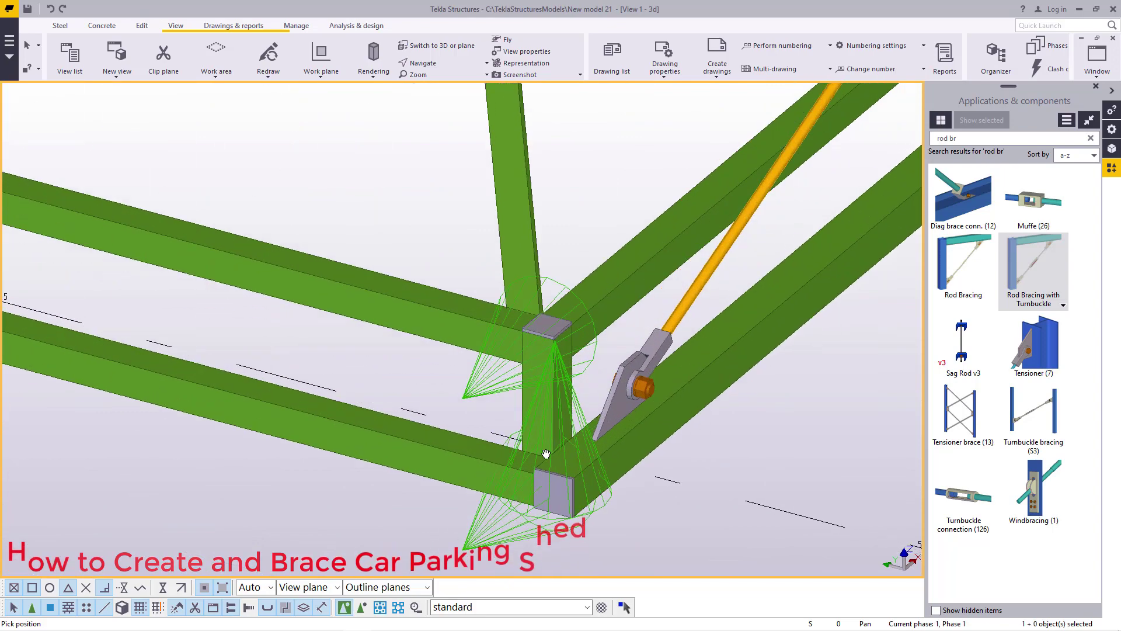
right_click(809, 401)
click(839, 408)
scroll(552, 391, up, 3)
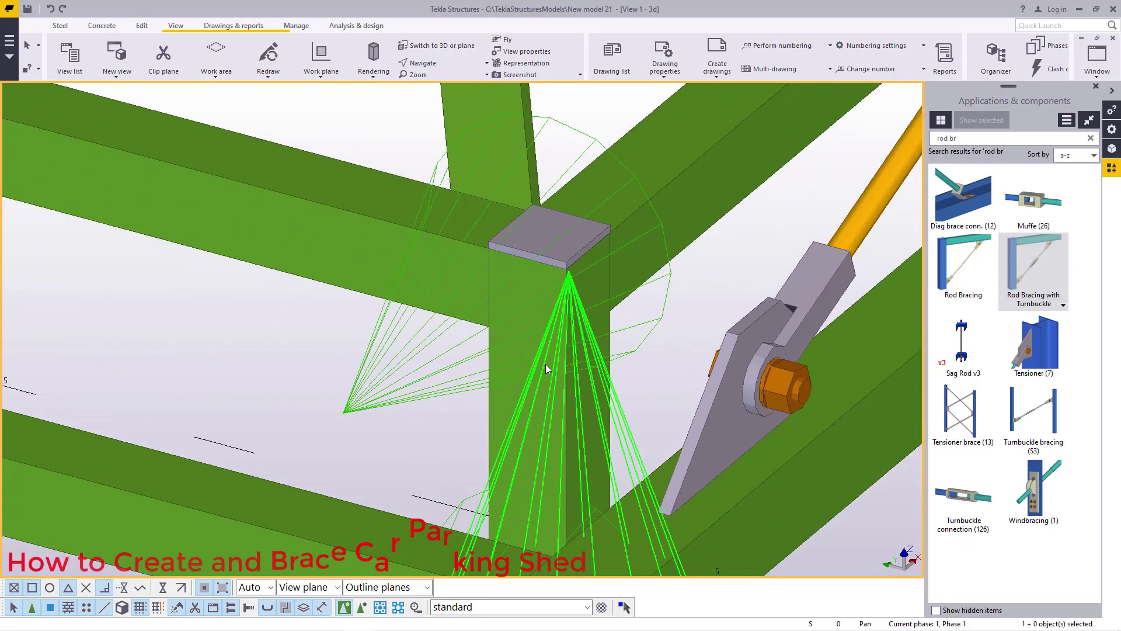
scroll(535, 381, down, 2)
scroll(504, 413, up, 4)
scroll(520, 381, up, 2)
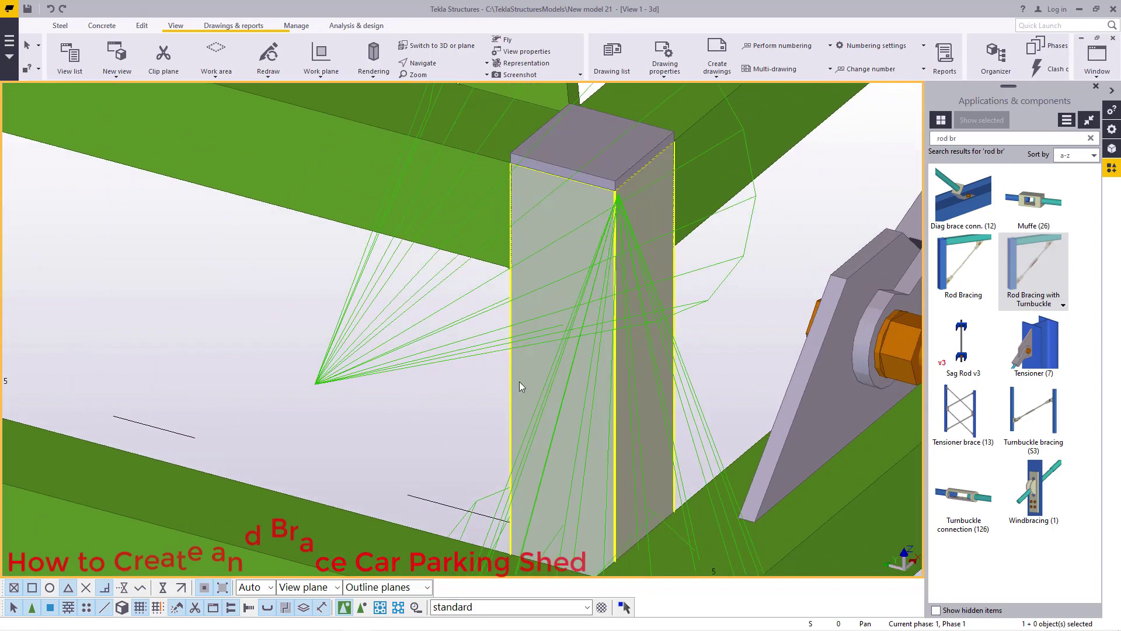
right_click(519, 381)
click(547, 151)
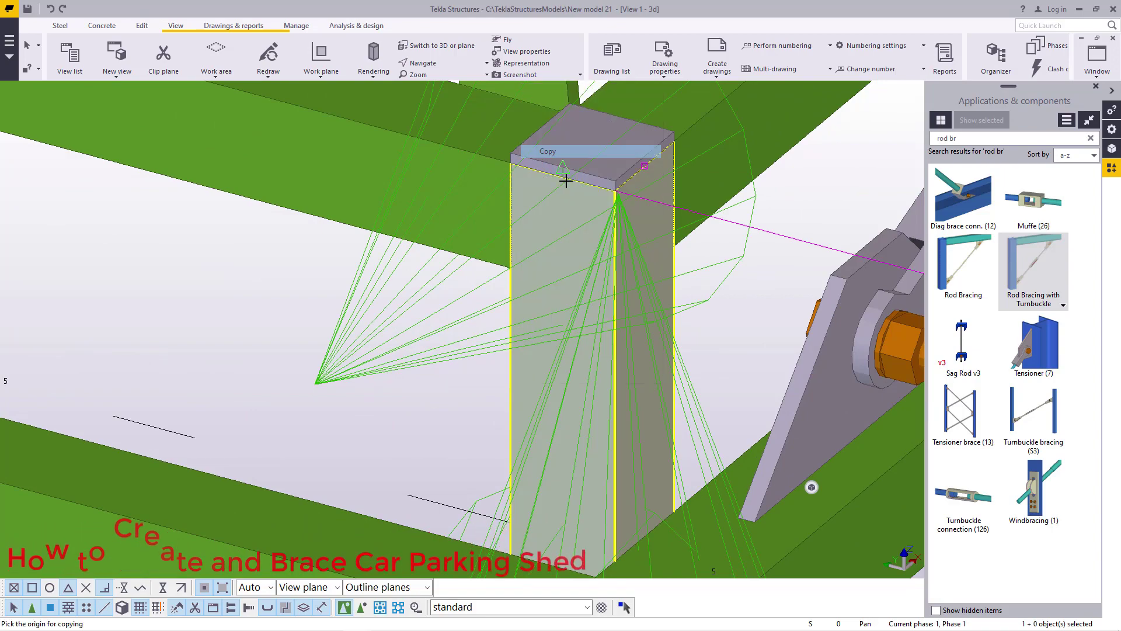
scroll(611, 485, down, 2)
scroll(575, 385, up, 4)
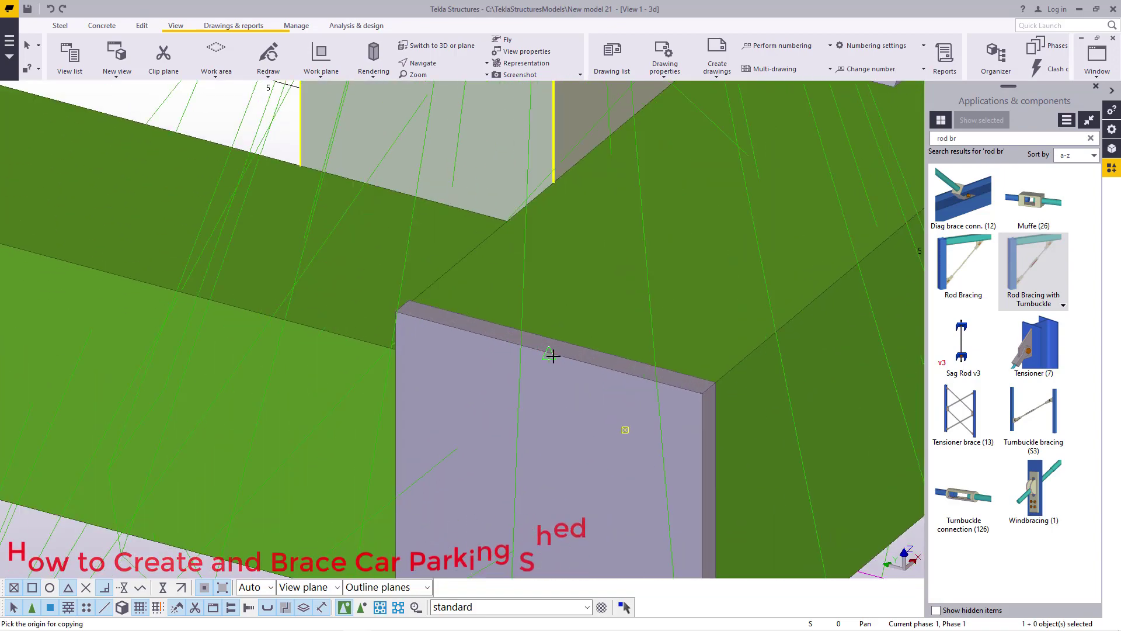
click(550, 354)
scroll(552, 355, down, 8)
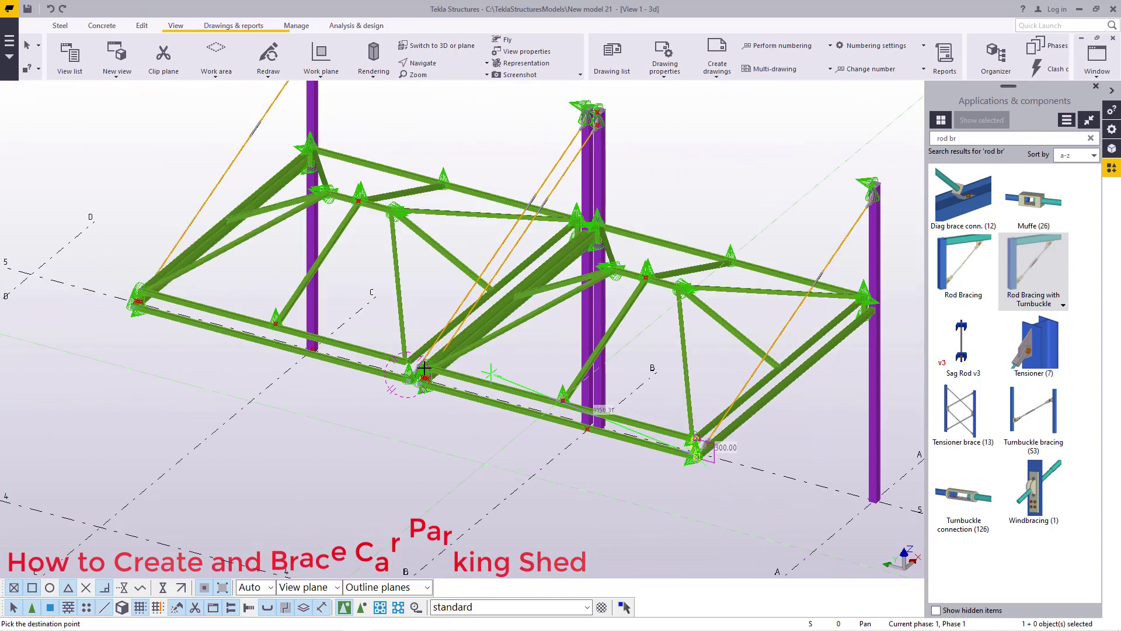
scroll(424, 368, up, 8)
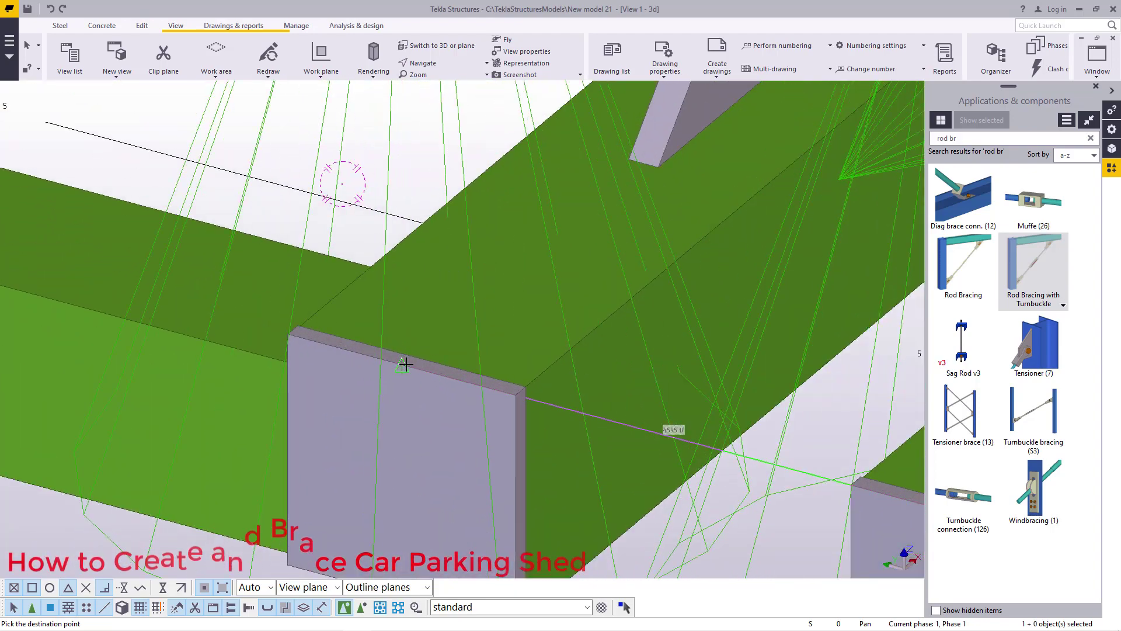
scroll(405, 365, down, 6)
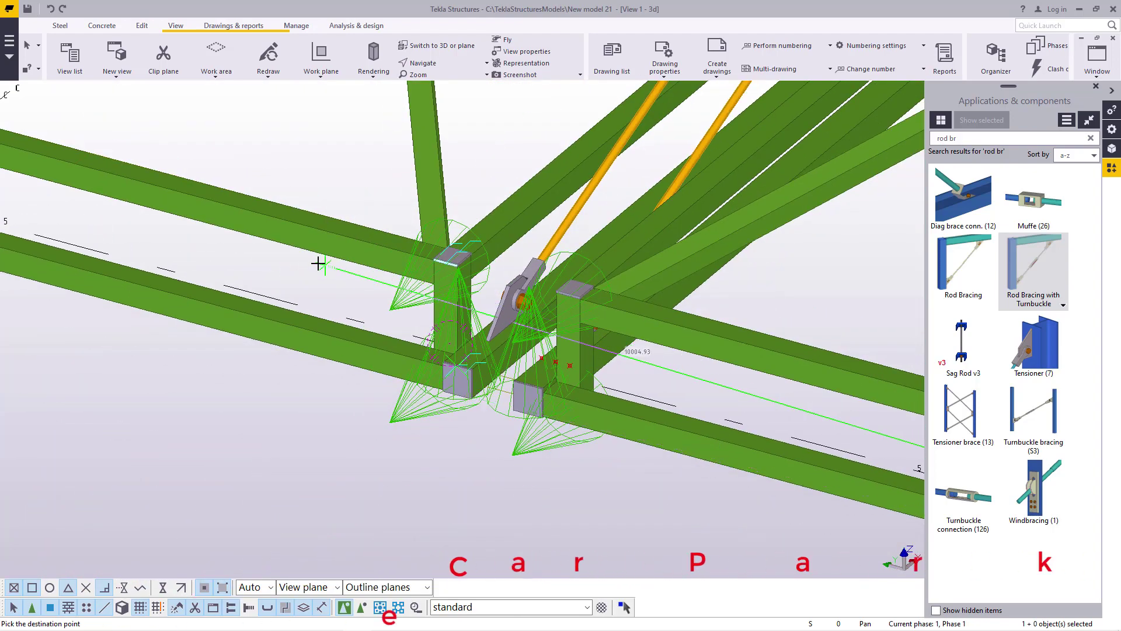
right_click(313, 262)
click(340, 271)
- Examine both braced bays and their columns along grid line 5 from an overall rotated view
scroll(478, 429, down, 3)
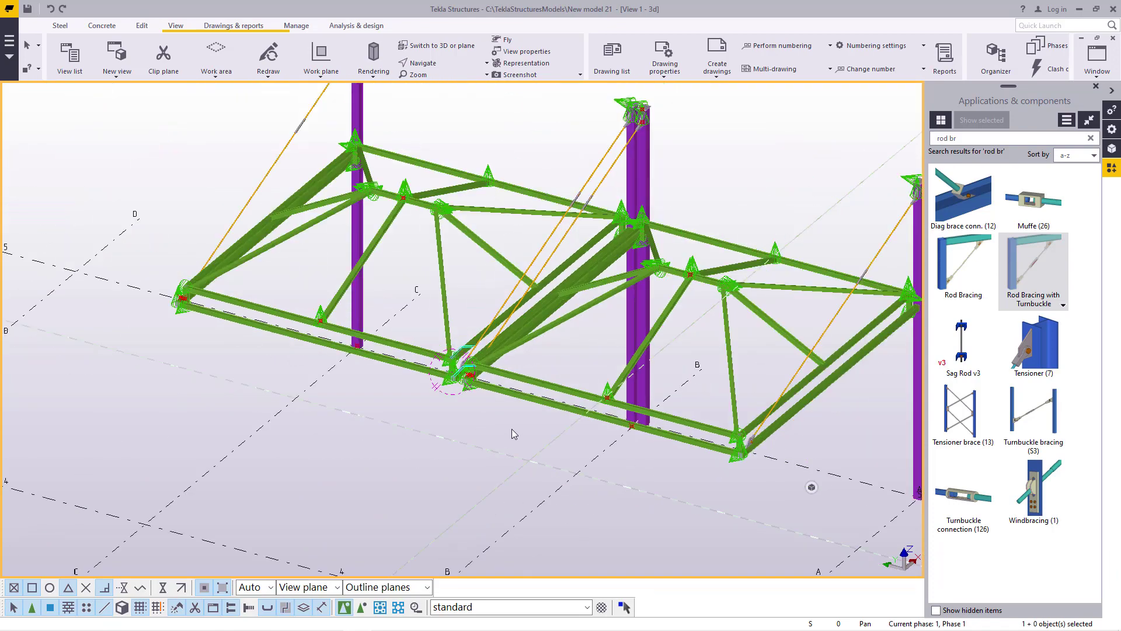
scroll(478, 336, down, 3)
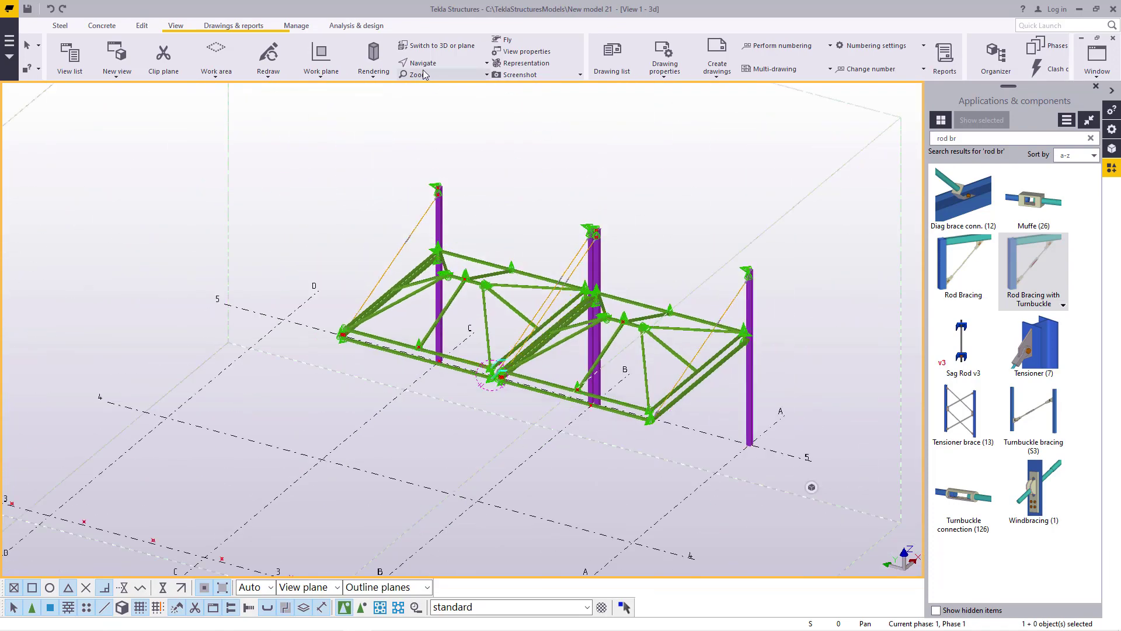
click(427, 63)
click(439, 104)
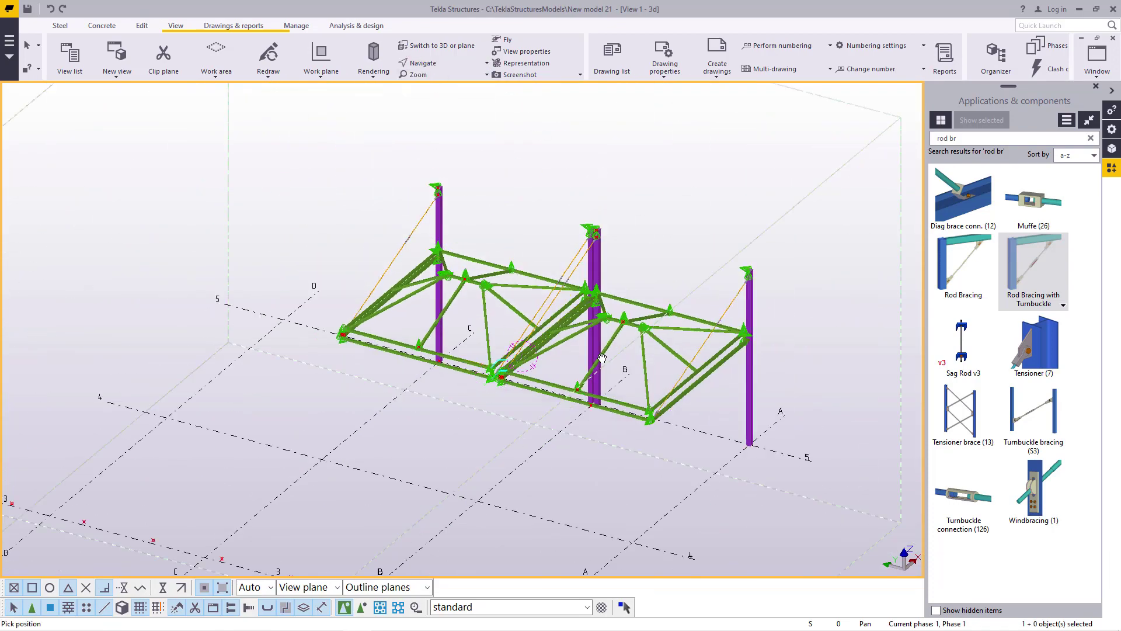
ctrl+middle_drag(529, 364, 623, 362)
scroll(568, 248, up, 3)
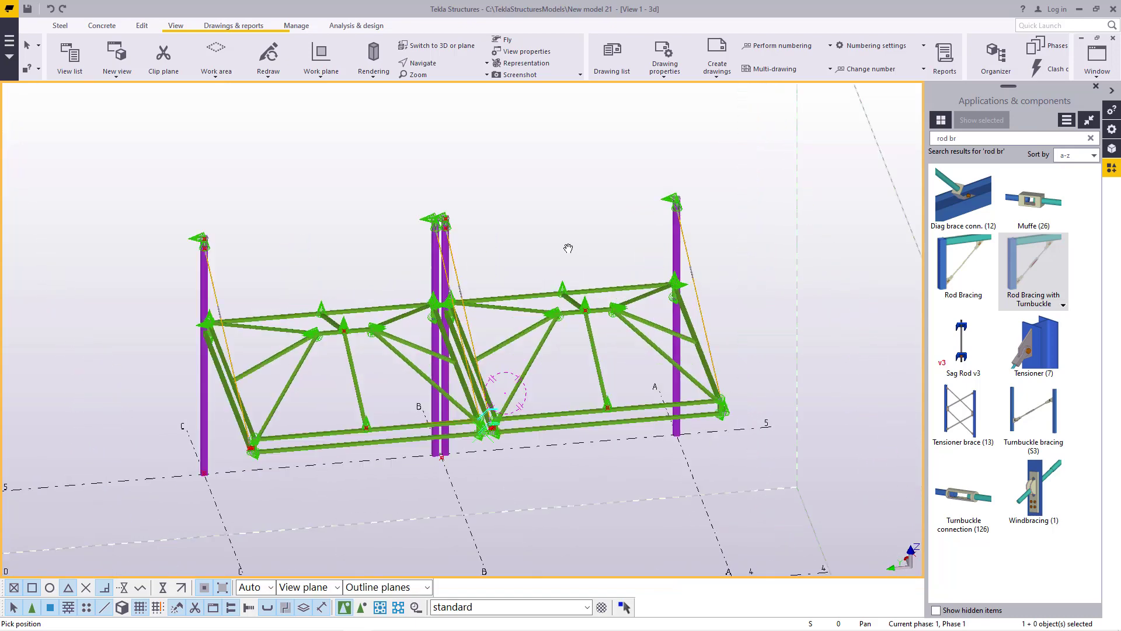
scroll(526, 241, up, 3)
right_click(455, 229)
click(488, 236)
scroll(422, 247, down, 4)
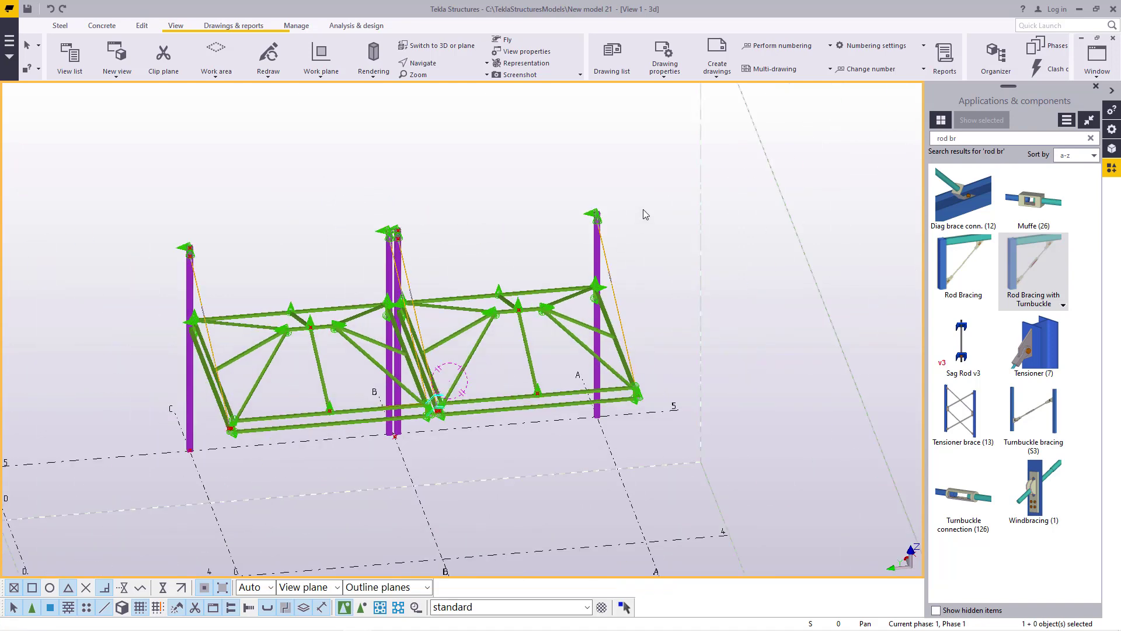
- Select the members of the braced bay between grids A and B, including the duplicated column near B-5
drag(476, 422, 442, 429)
scroll(442, 429, up, 10)
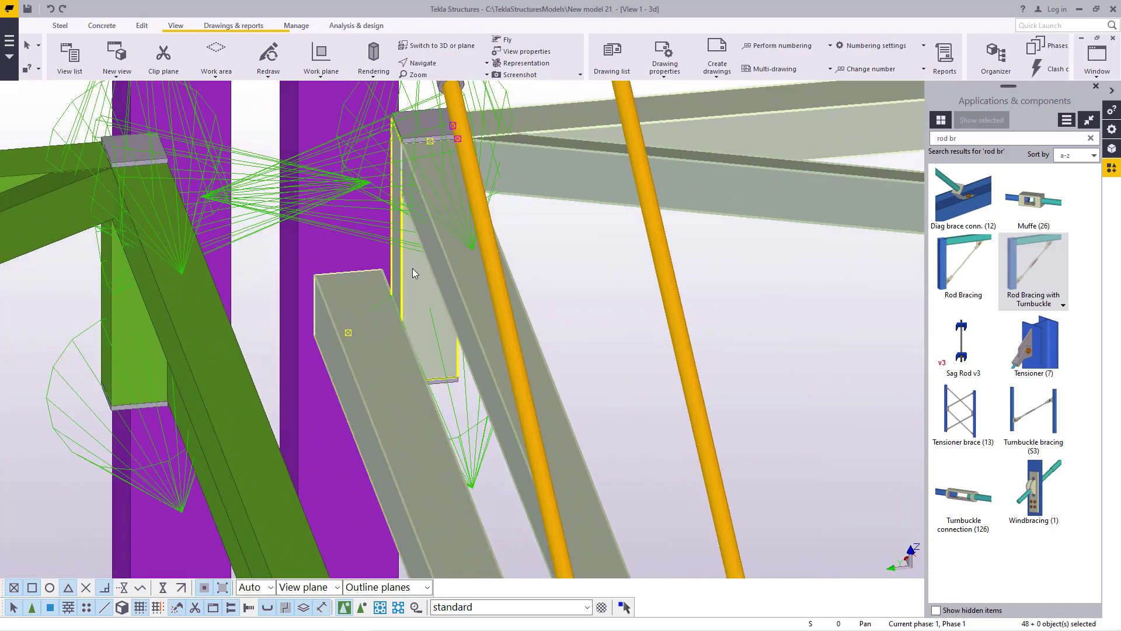
scroll(412, 386, down, 5)
ctrl+click(403, 161)
scroll(408, 156, up, 2)
scroll(422, 403, down, 4)
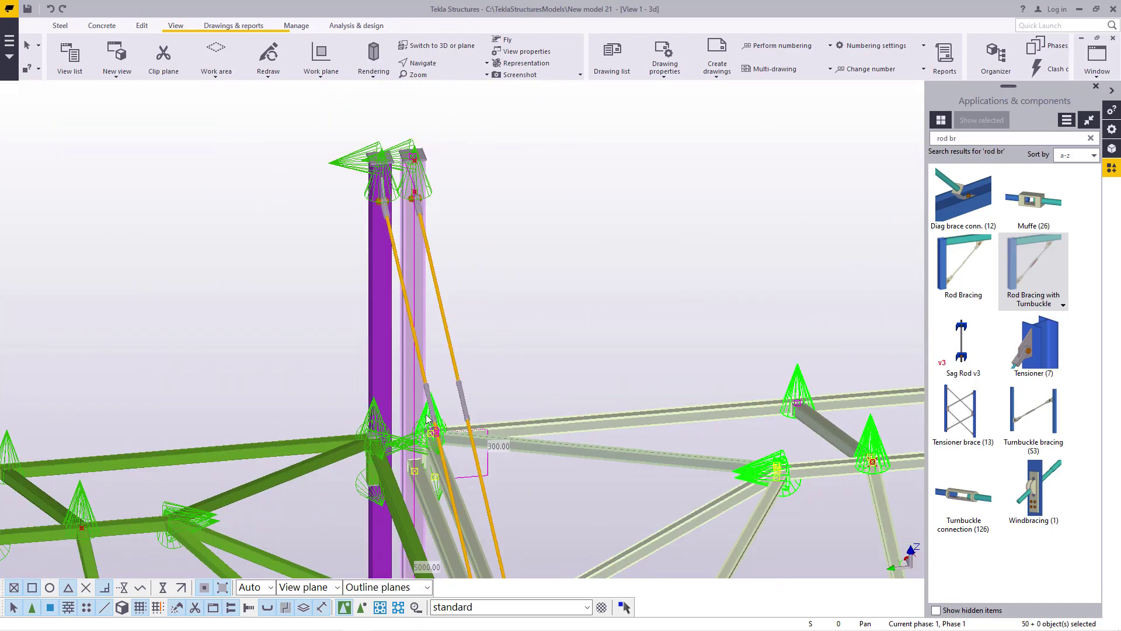
- Add the duplicated column's cap plate and its turnbuckle rod brace near B-5 to the selection
scroll(418, 239, up, 5)
ctrl+click(435, 231)
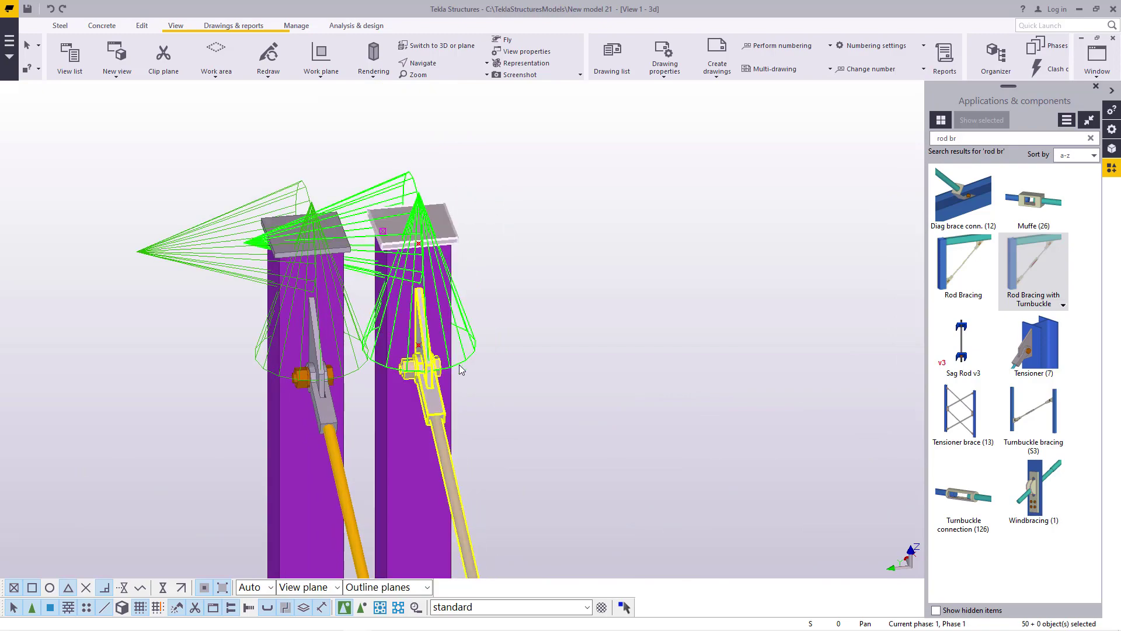
shift+click(435, 420)
scroll(435, 420, down, 5)
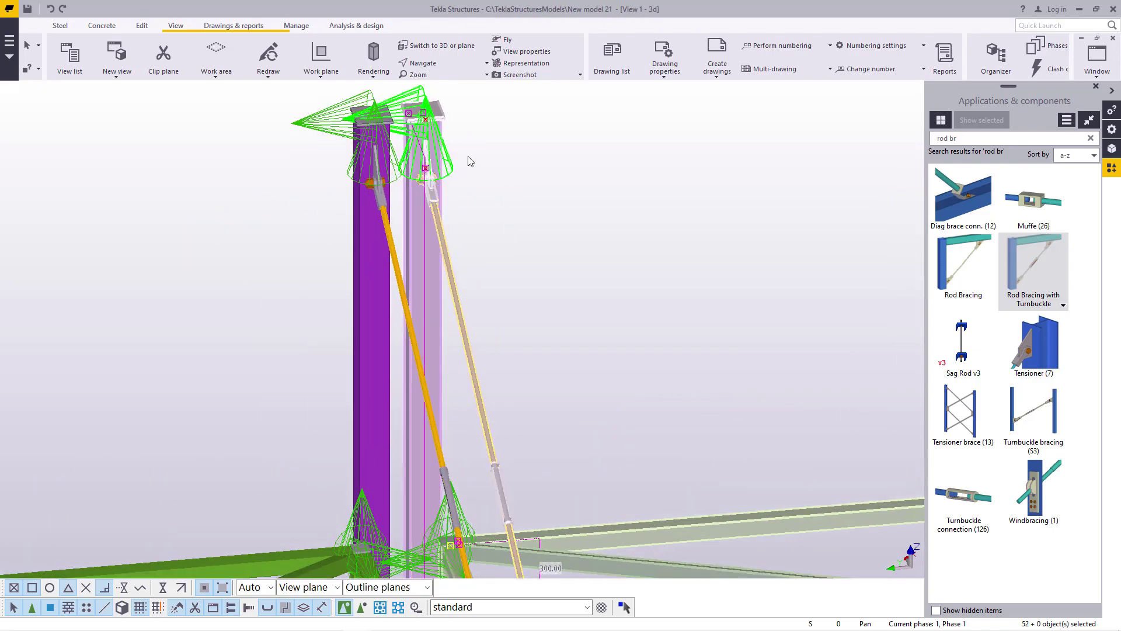
scroll(503, 311, down, 2)
scroll(543, 310, up, 6)
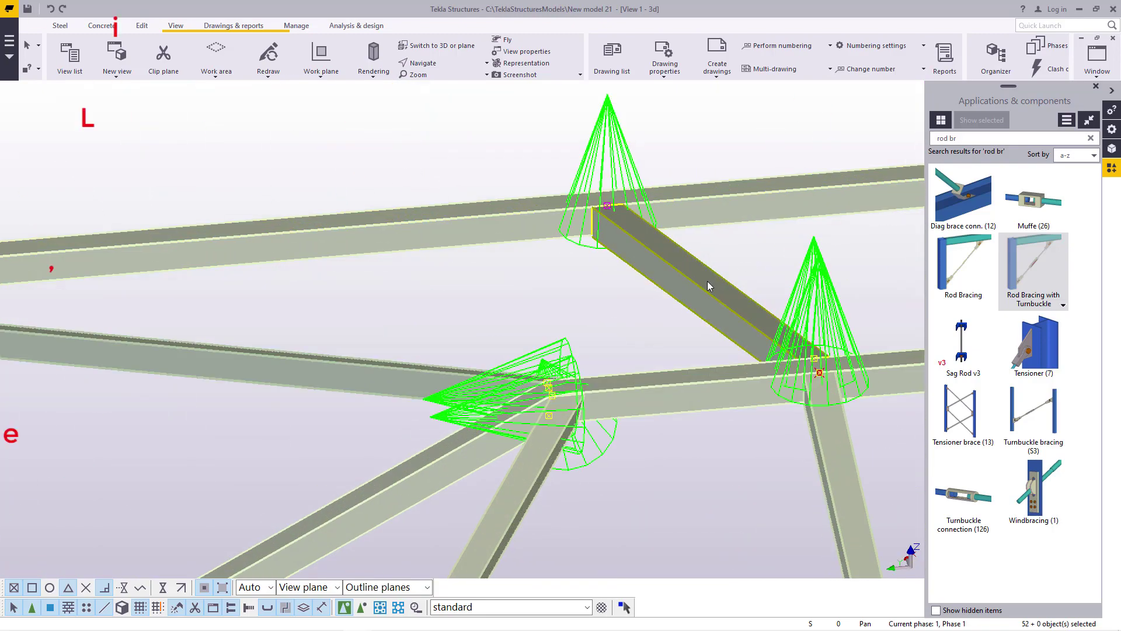
ctrl+click(707, 281)
scroll(648, 286, down, 2)
ctrl+click(635, 287)
scroll(505, 270, down, 5)
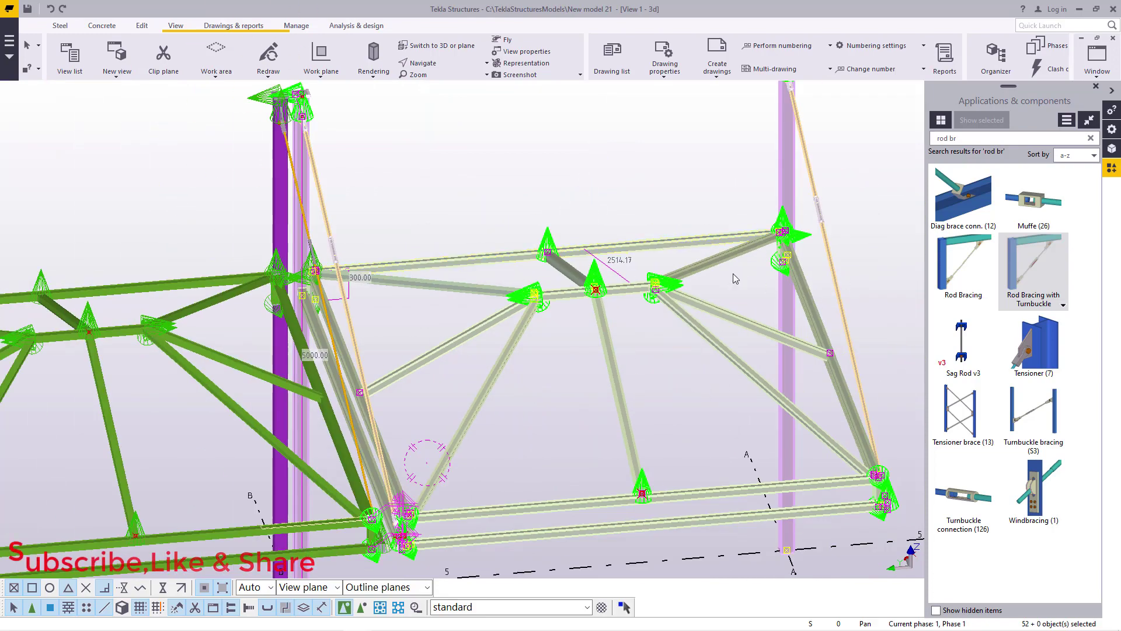
scroll(691, 268, down, 1)
- Rotate the view and check the selected members at the corner joint between the two bays
click(428, 66)
click(443, 85)
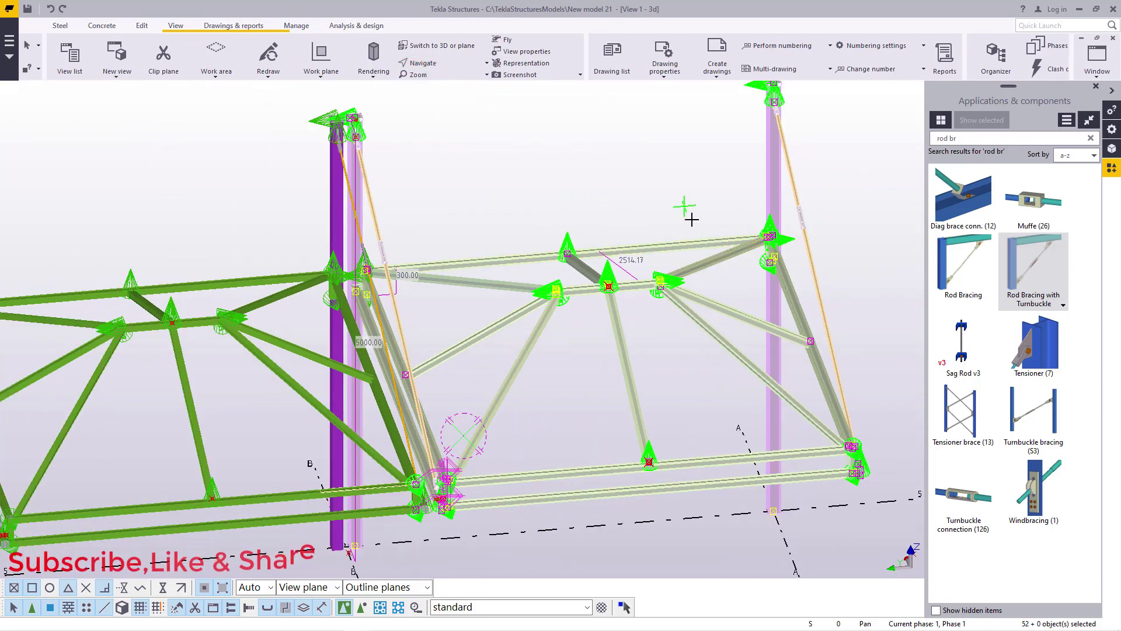
ctrl+middle_drag(762, 246, 715, 298)
scroll(557, 448, up, 5)
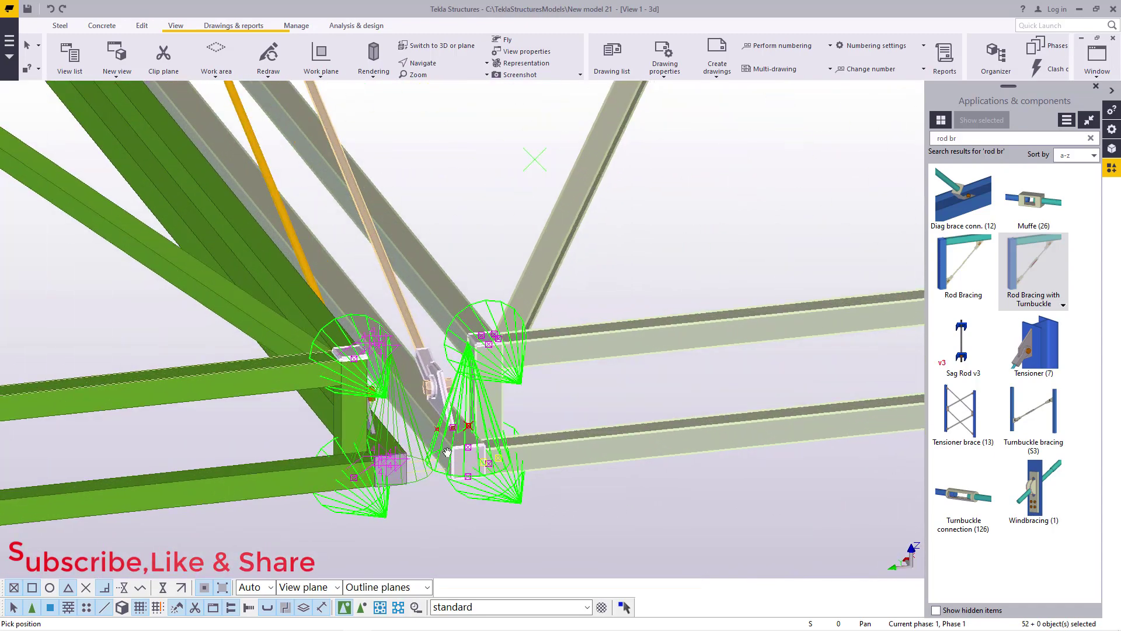
scroll(408, 430, up, 2)
scroll(408, 431, down, 6)
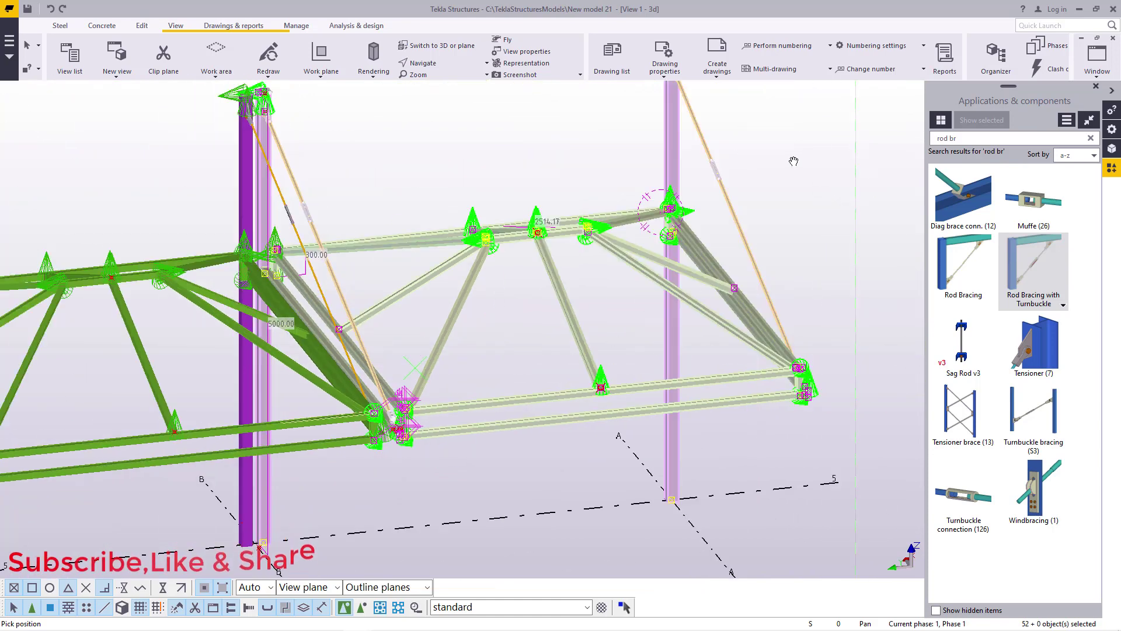
right_click(794, 161)
click(814, 168)
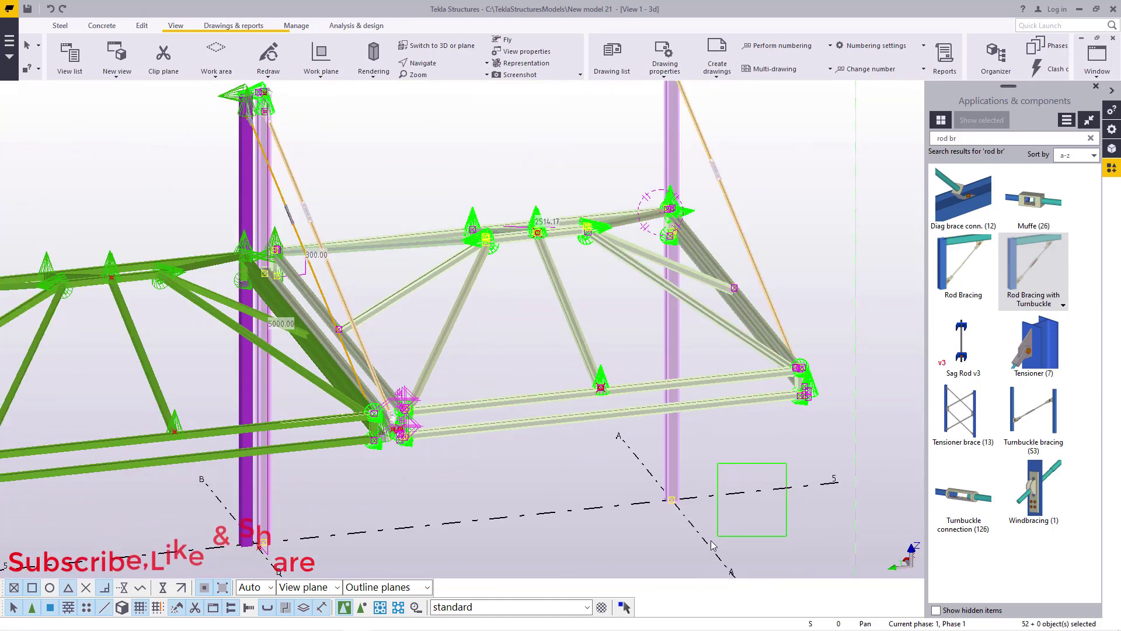
scroll(672, 313, down, 4)
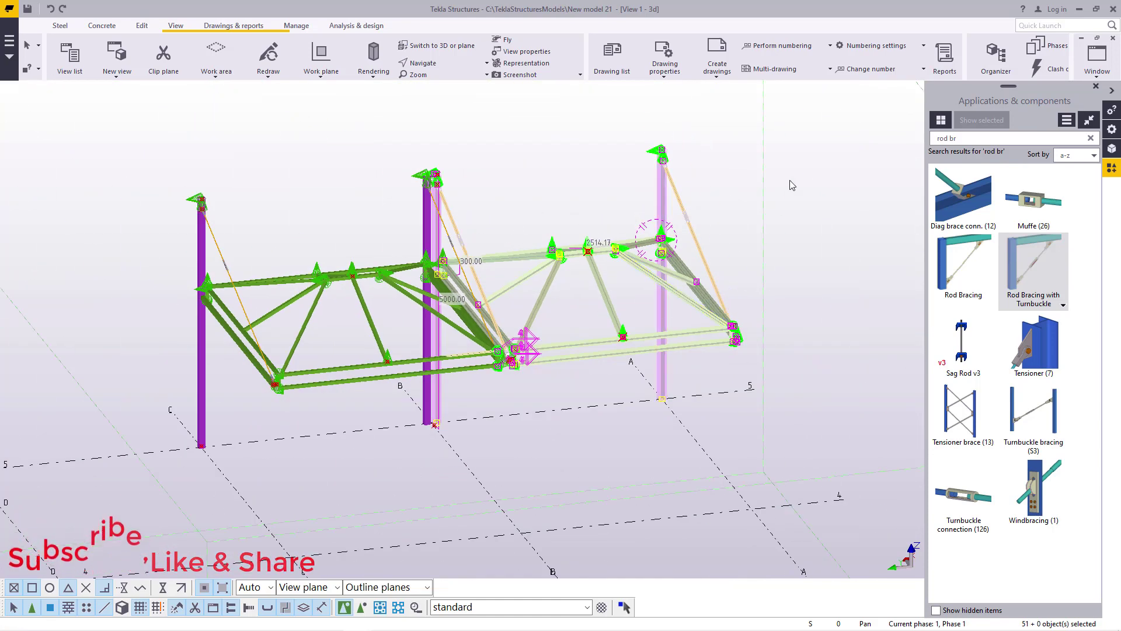
right_click(728, 145)
click(745, 164)
scroll(661, 399, up, 6)
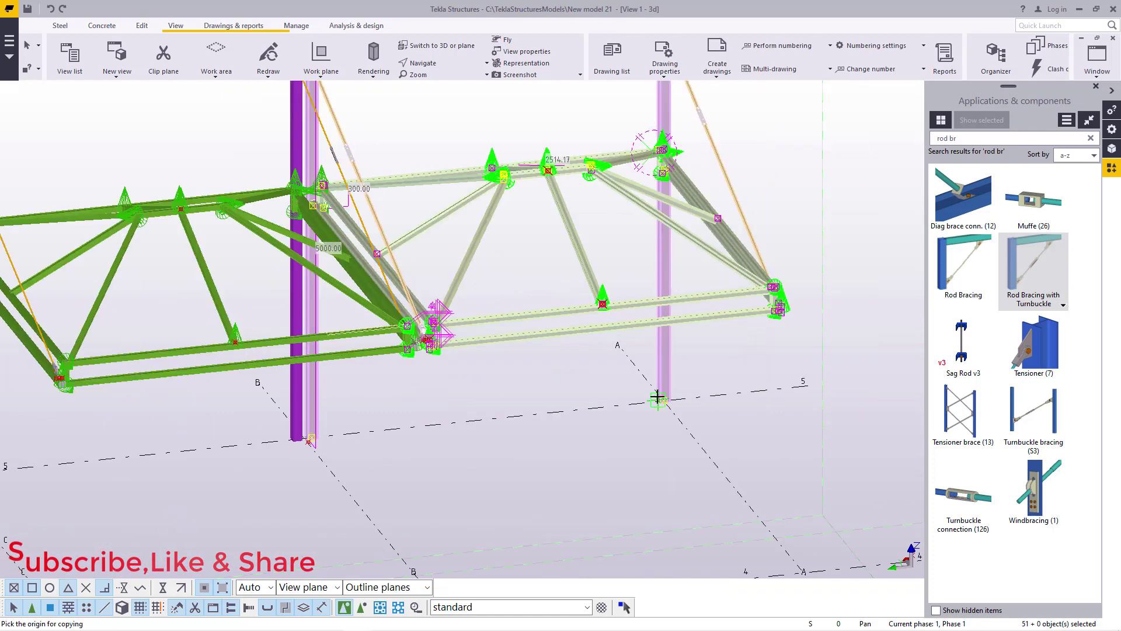
scroll(664, 400, up, 5)
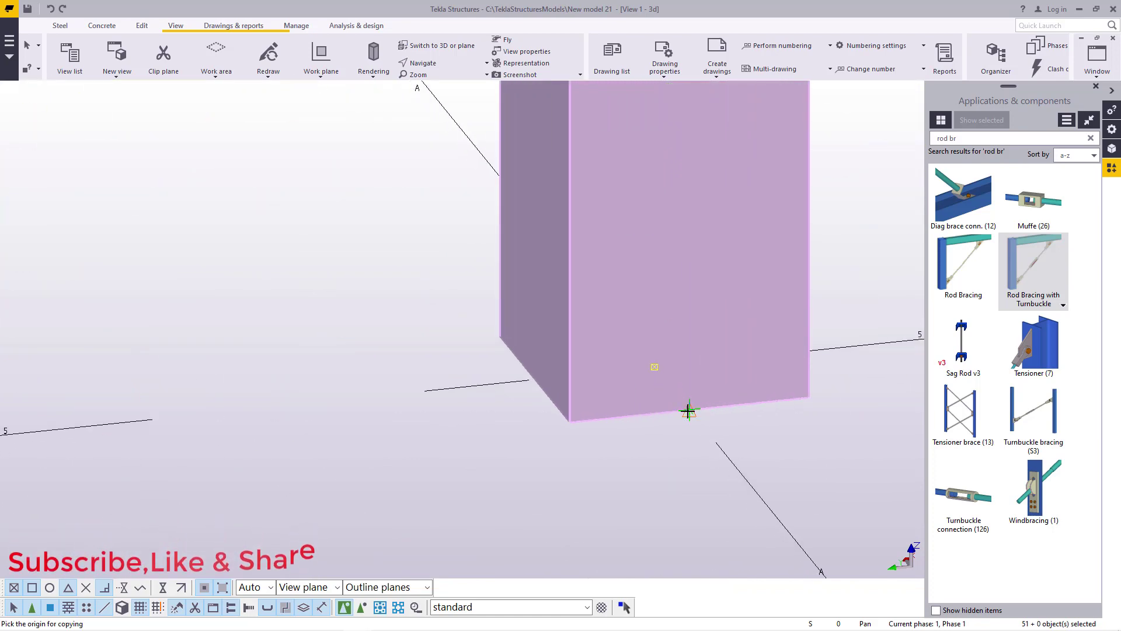
scroll(687, 410, down, 8)
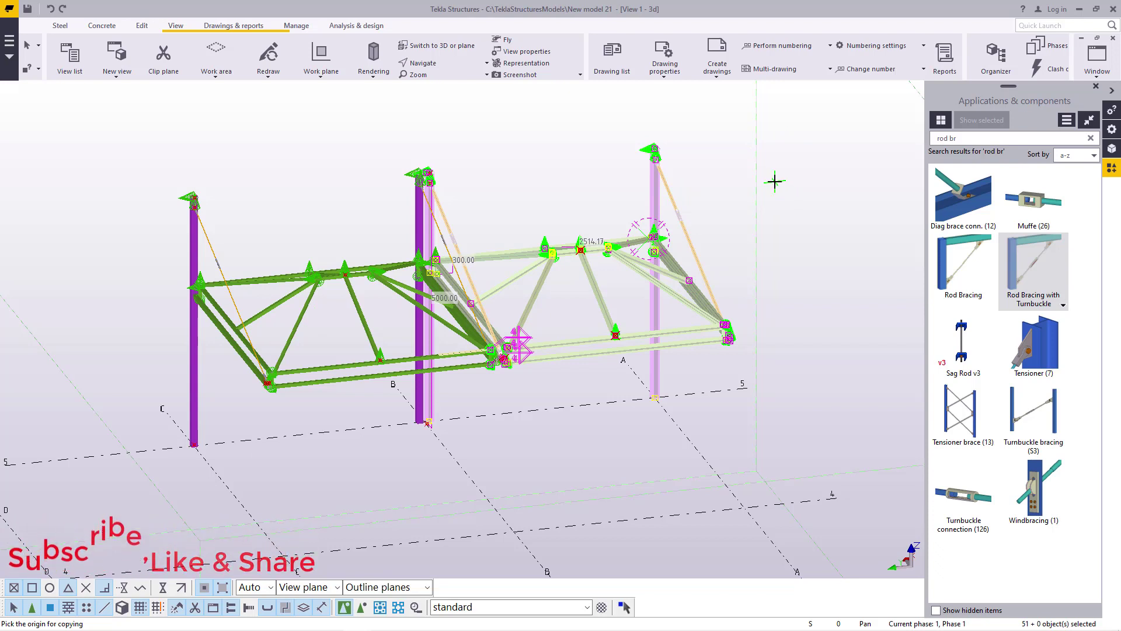
right_click(784, 133)
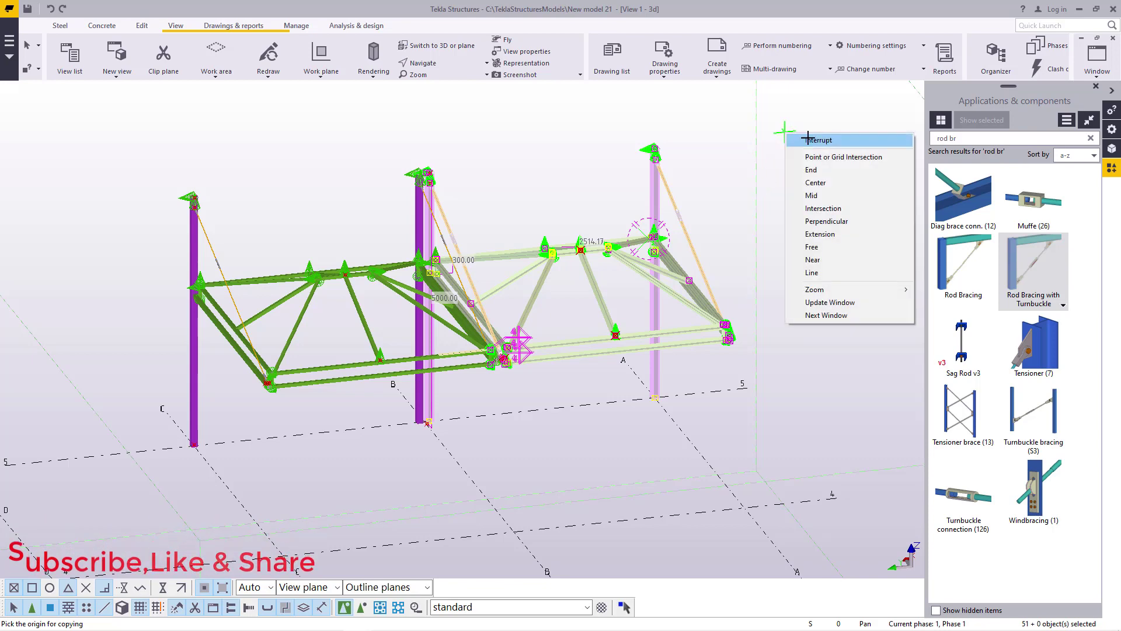
click(811, 138)
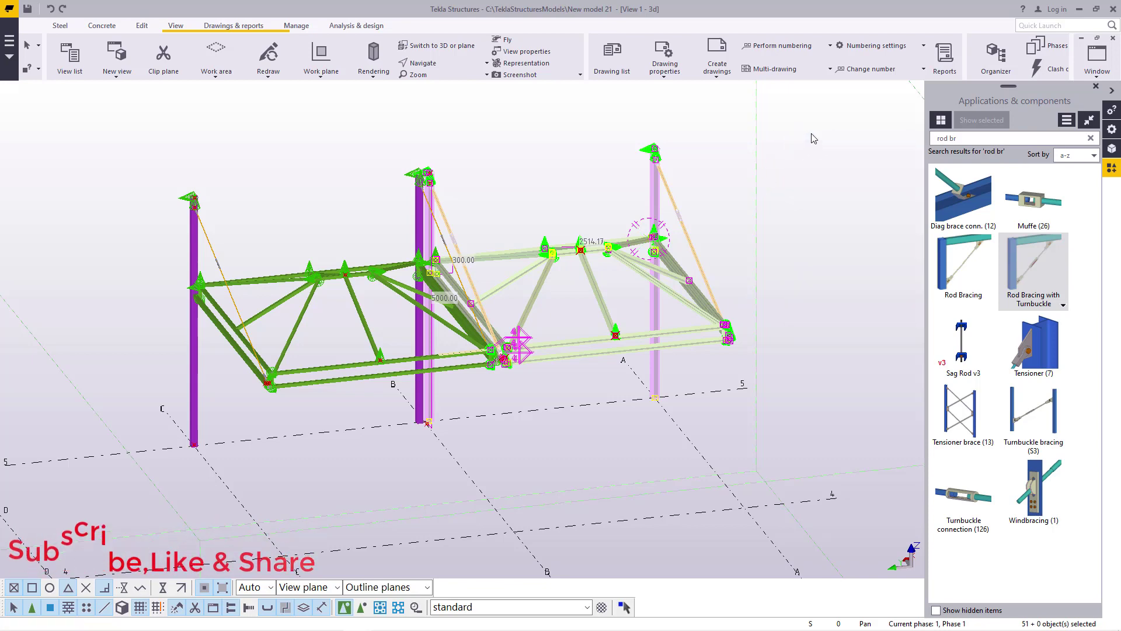
- Copy the column at C-5 along grid line 5 by 190.2 mm to the outer side of the frame
click(435, 65)
click(442, 83)
drag(462, 303, 459, 306)
ctrl+middle_drag(459, 305, 430, 300)
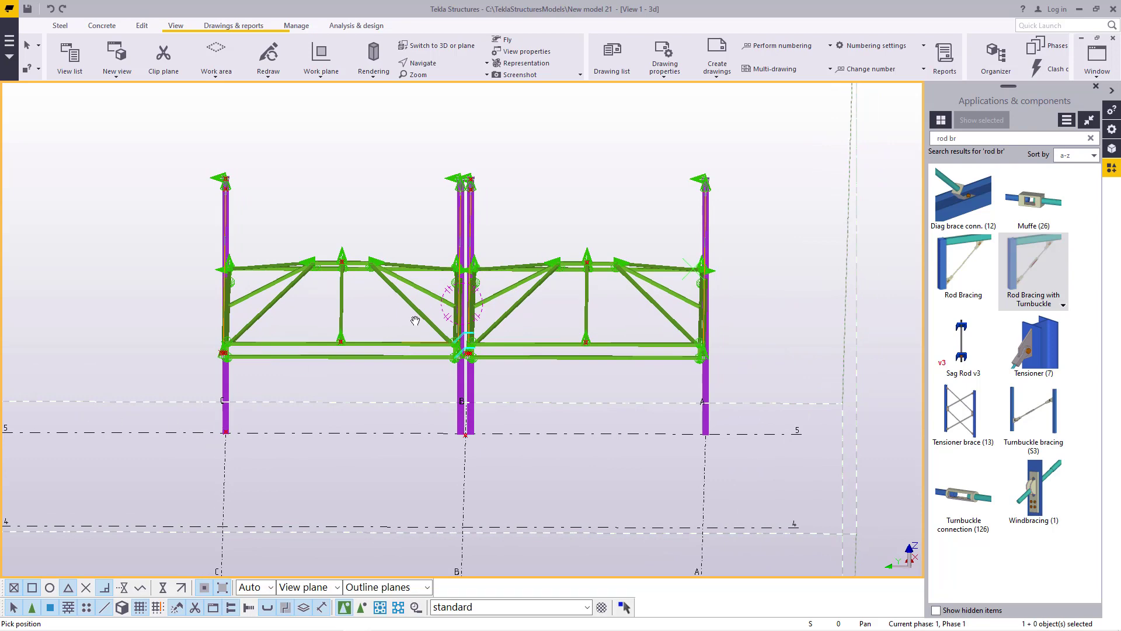
scroll(411, 418, up, 3)
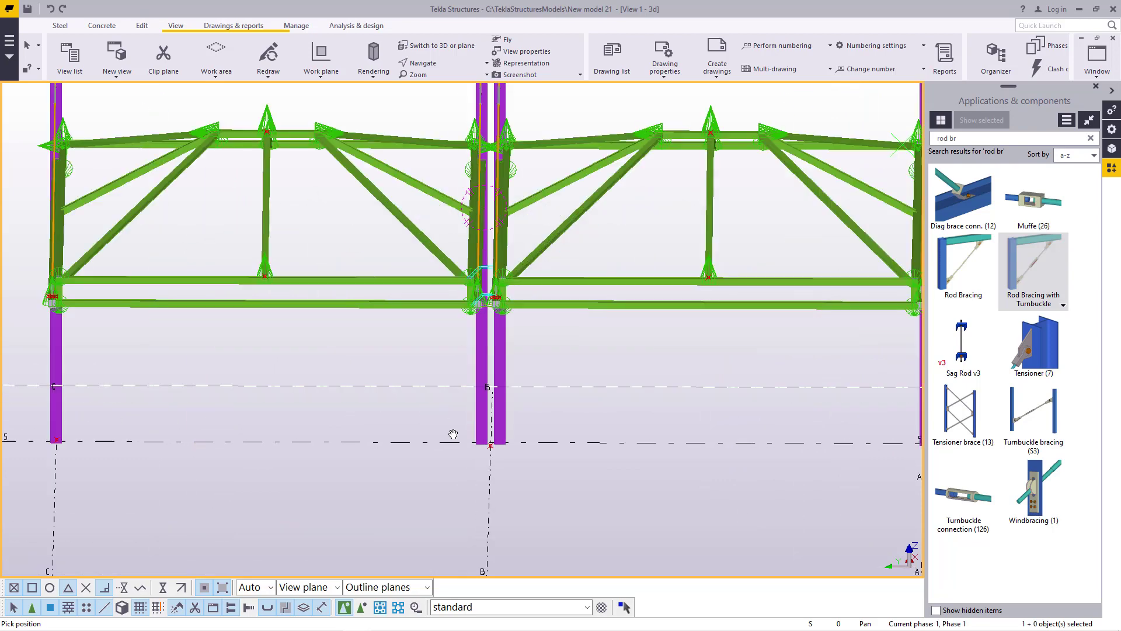
scroll(275, 421, down, 2)
scroll(283, 432, up, 8)
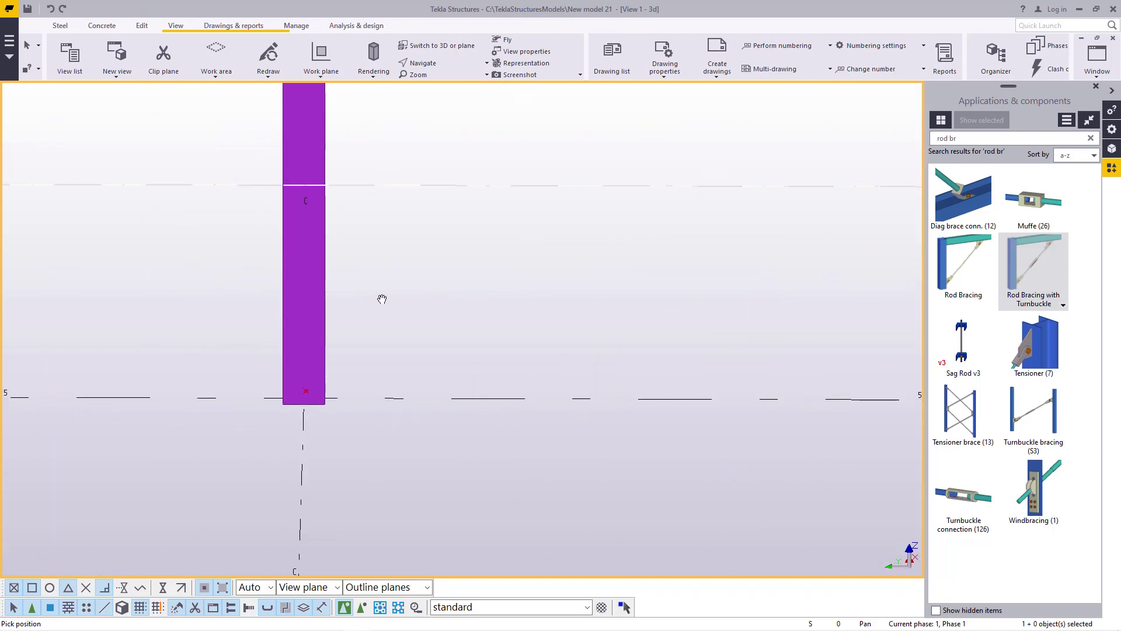
right_click(382, 298)
click(403, 305)
click(321, 310)
right_click(460, 266)
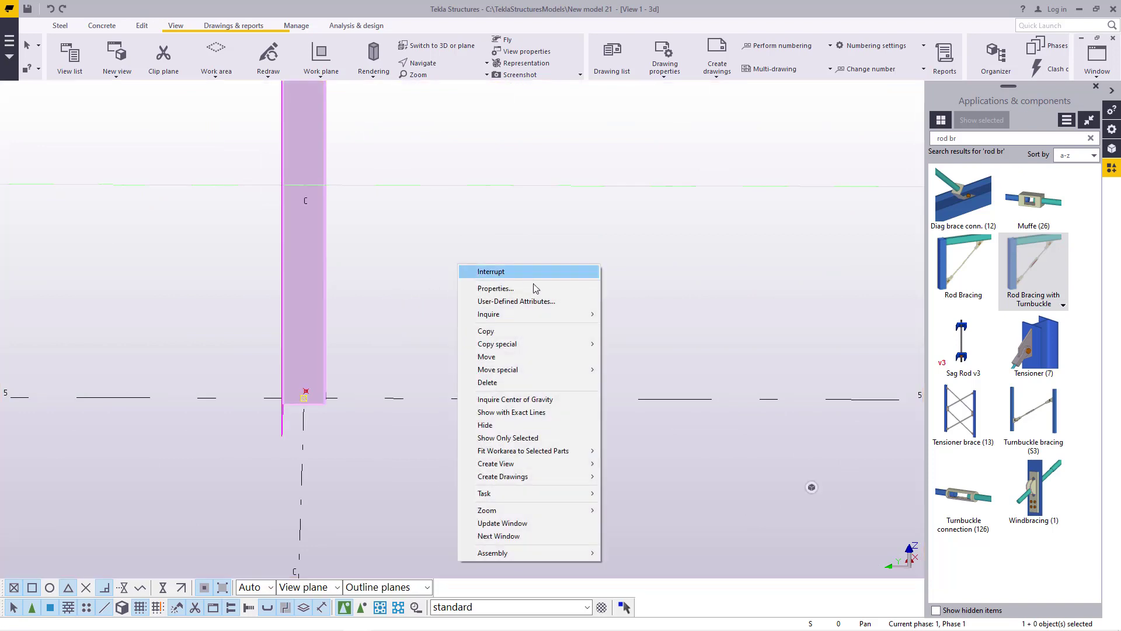
click(496, 331)
scroll(303, 418, up, 4)
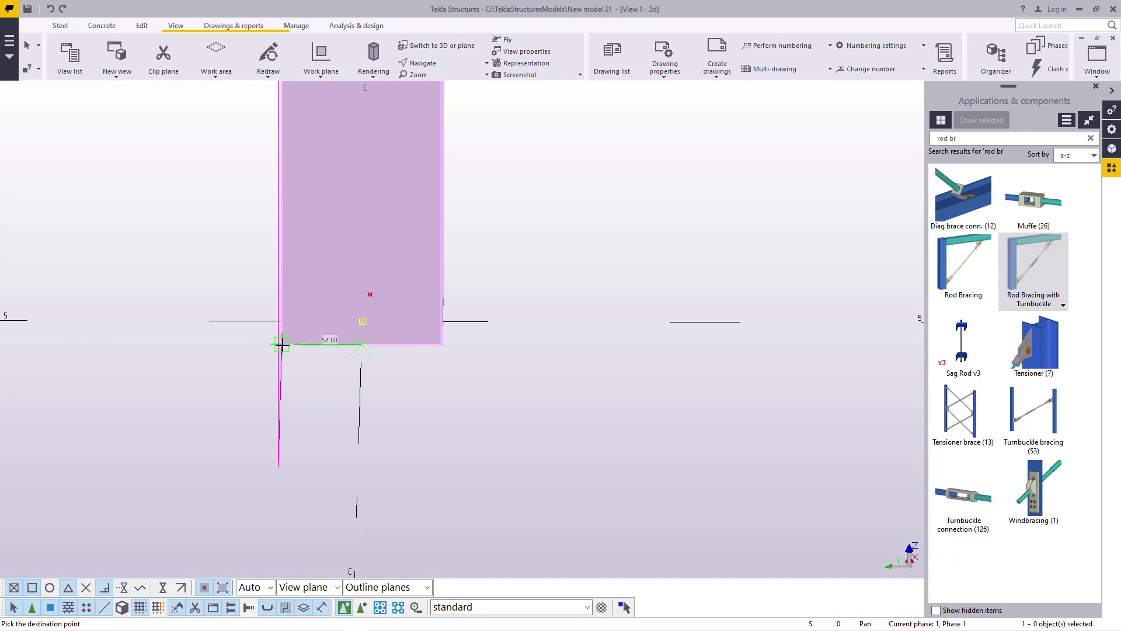
text(192)
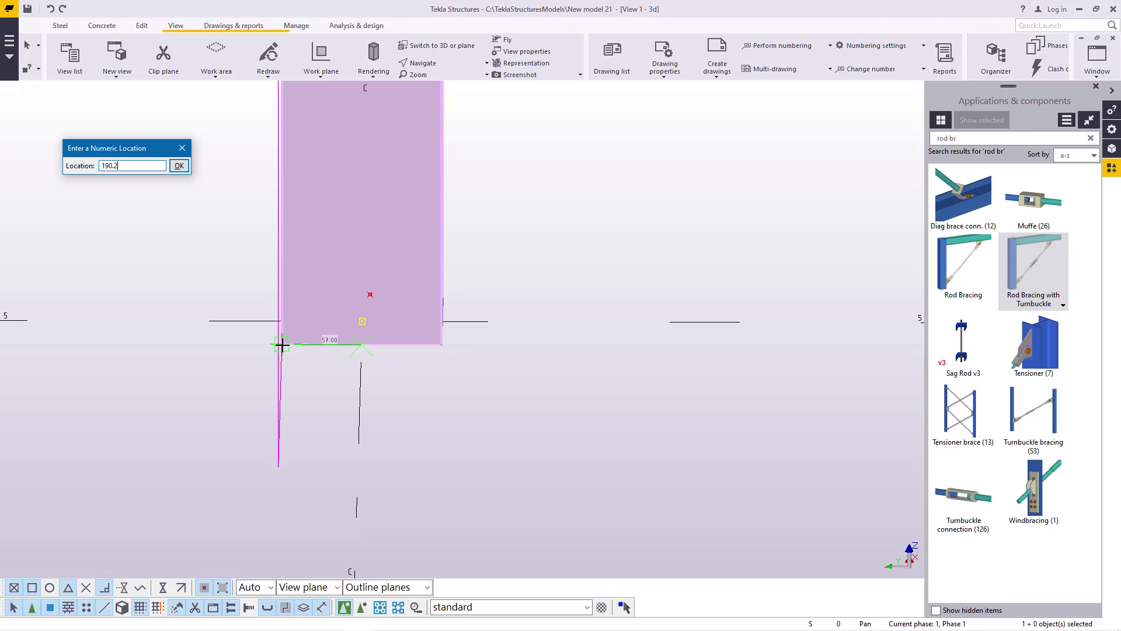
click(179, 166)
- Select the whole braced bay between grids A and B, including the column at A-5 and the duplicated column near B-5
scroll(281, 247, down, 5)
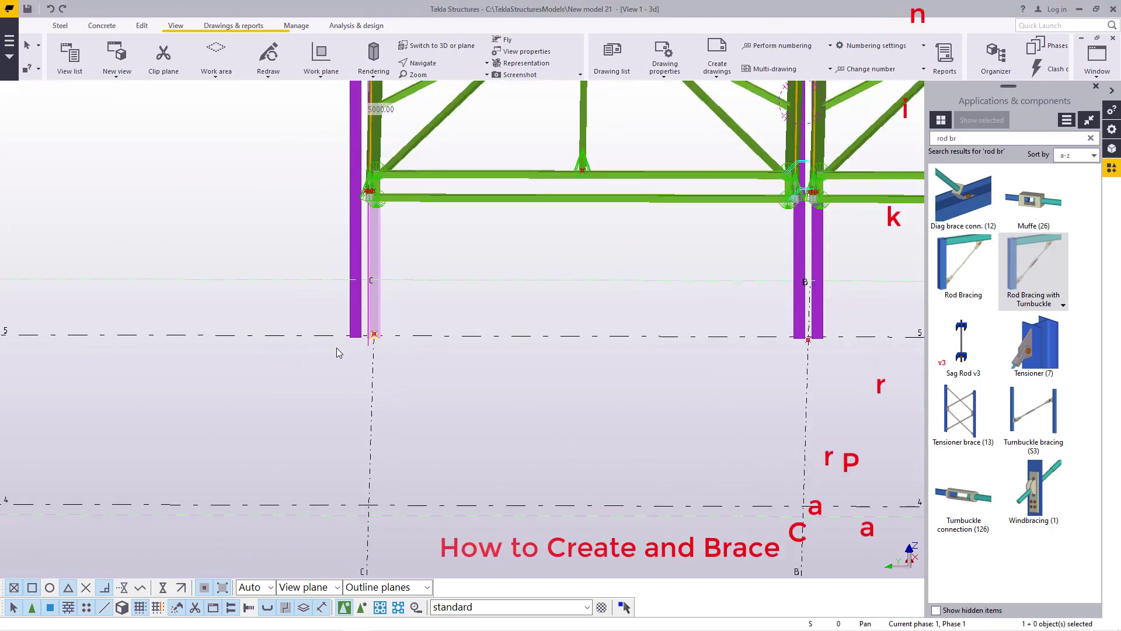
scroll(330, 352, down, 3)
scroll(449, 257, up, 3)
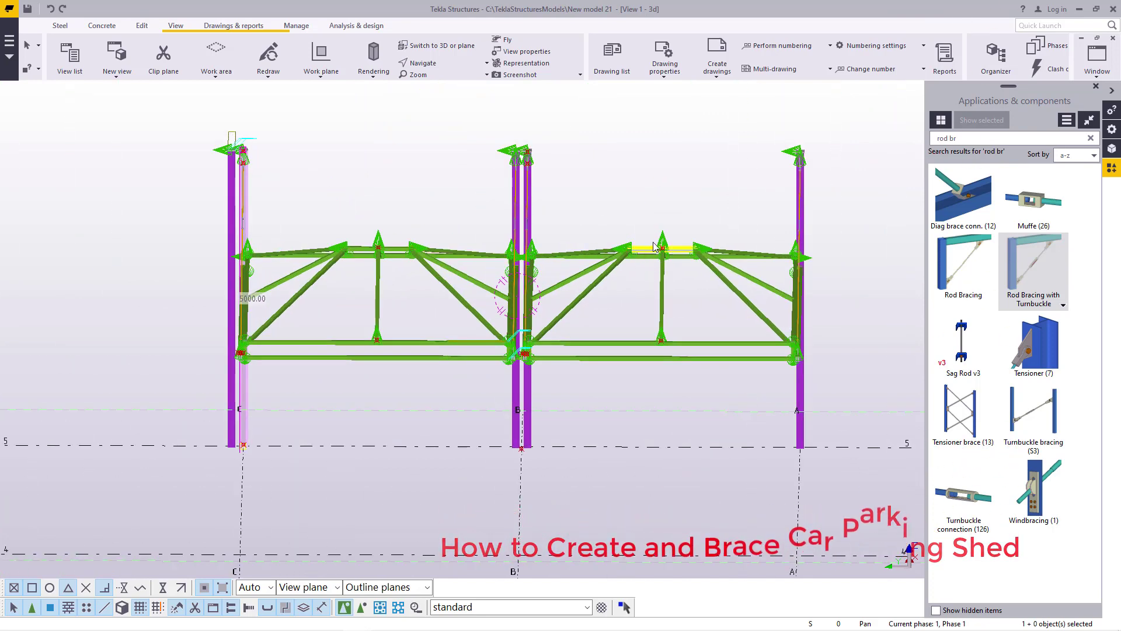
scroll(584, 251, up, 3)
scroll(419, 200, down, 4)
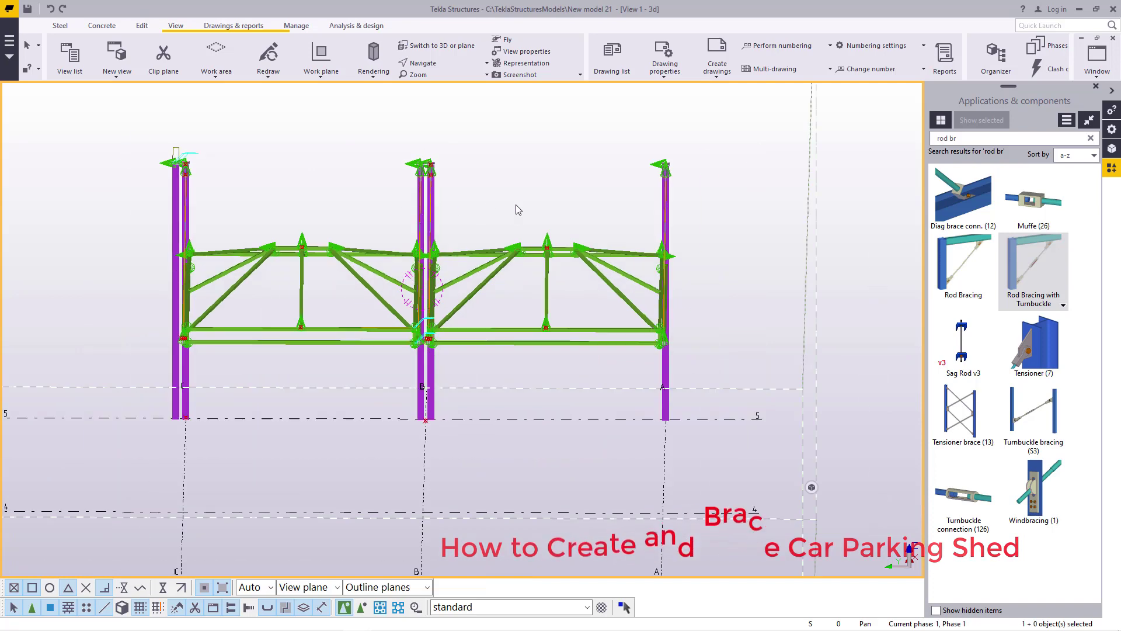
drag(719, 117, 427, 426)
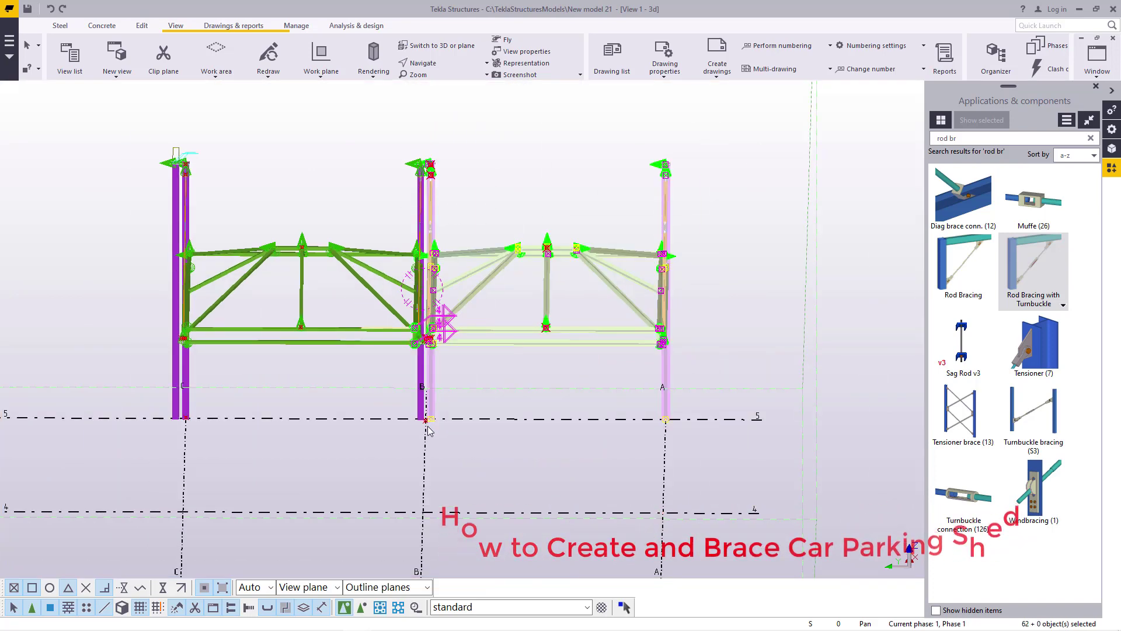
- Rotate the view and examine the upper joint where the two bays meet at the paired columns near B-5
scroll(454, 267, up, 5)
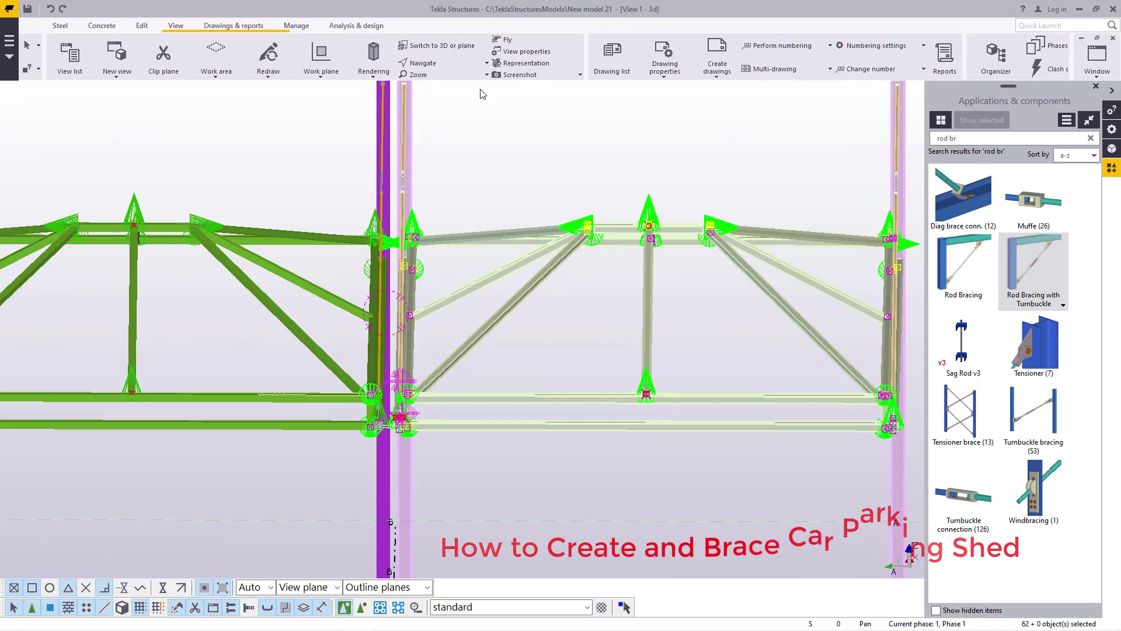
click(439, 64)
click(444, 83)
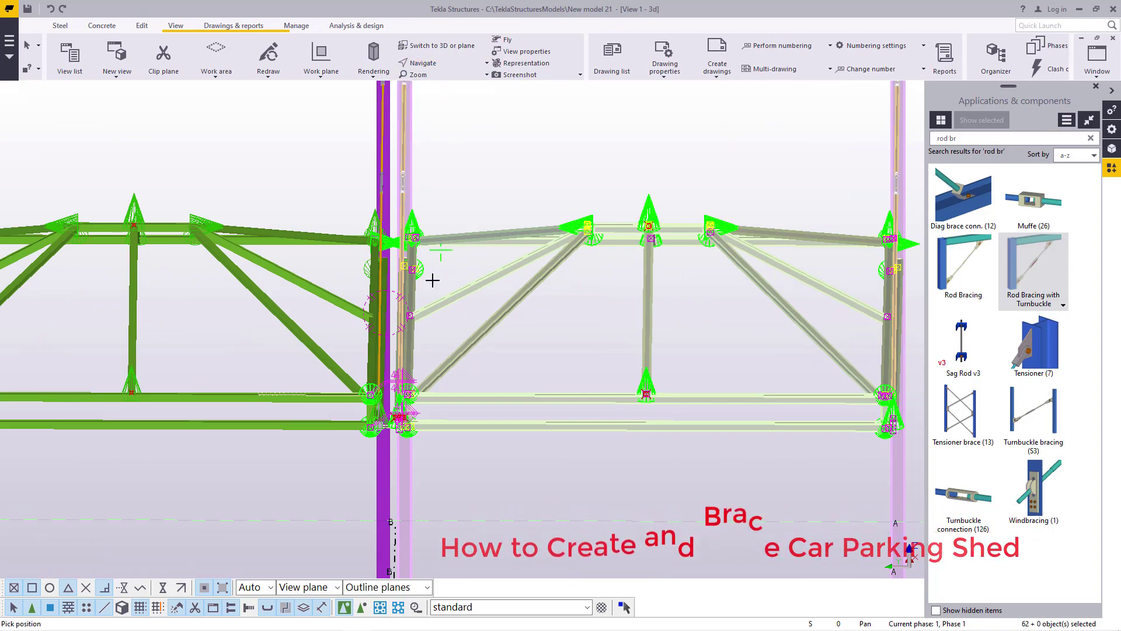
drag(416, 335, 401, 270)
scroll(401, 270, up, 10)
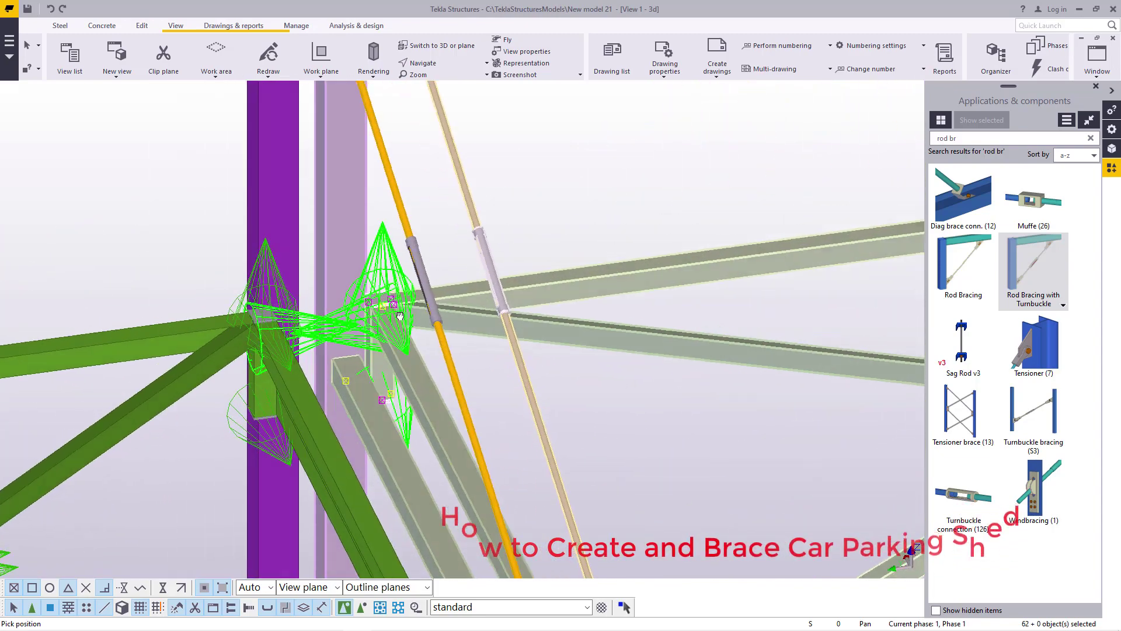
drag(362, 311, 395, 315)
scroll(395, 315, down, 3)
right_click(528, 211)
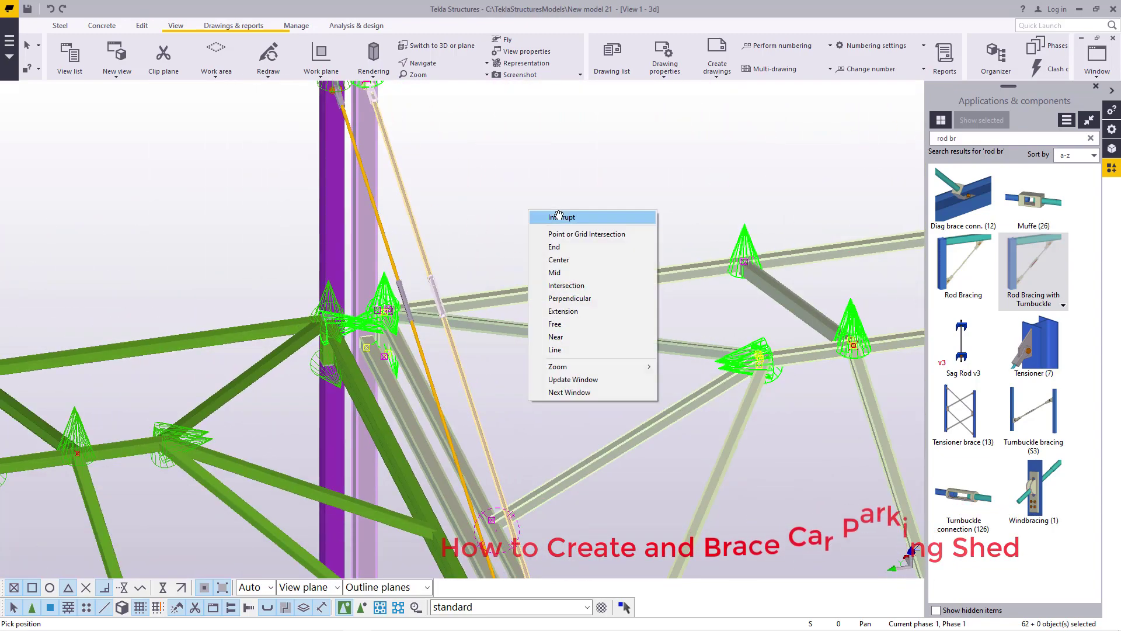
click(557, 217)
- Check the selection at the duplicated column's top and at the short cross member between the bay's upper chords
scroll(428, 328, down, 5)
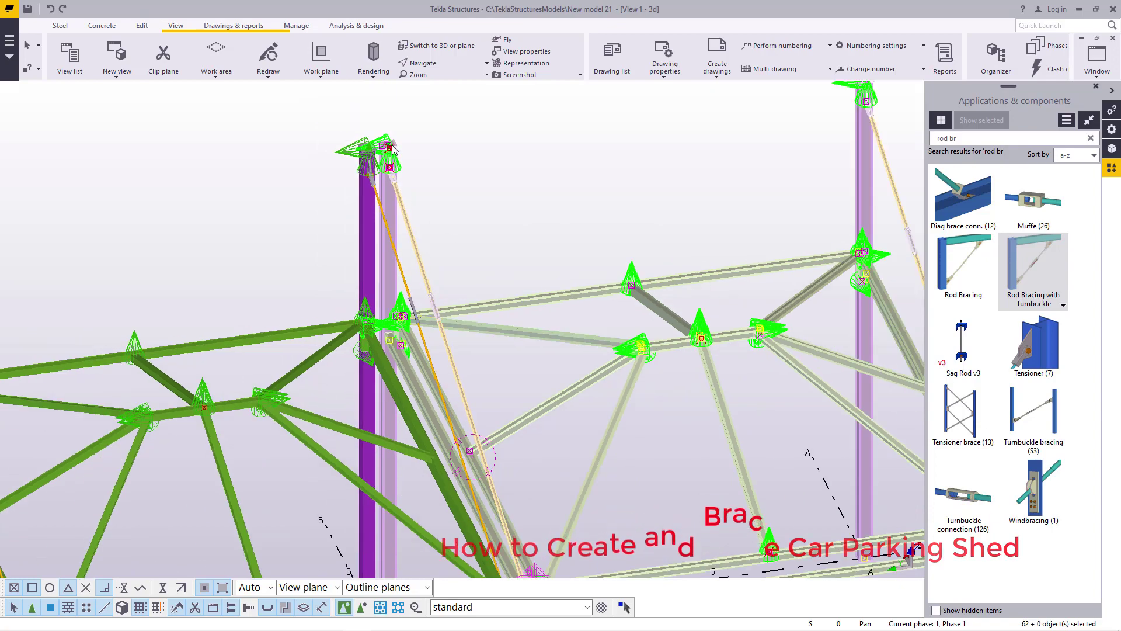
scroll(362, 178, up, 6)
scroll(362, 178, down, 5)
scroll(460, 286, up, 8)
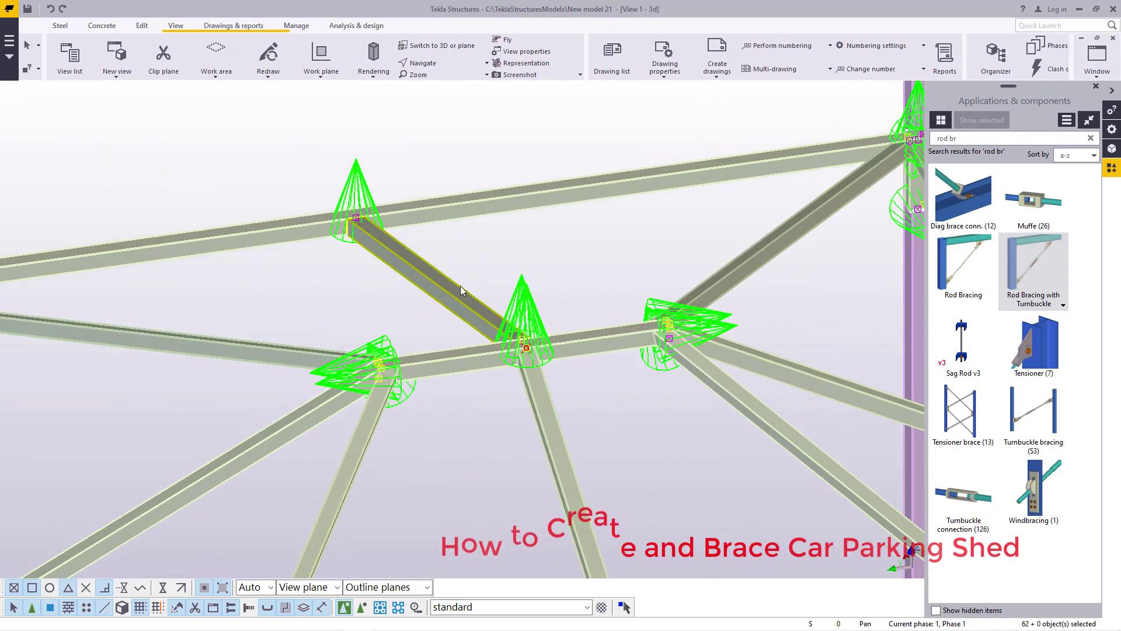
scroll(467, 285, down, 2)
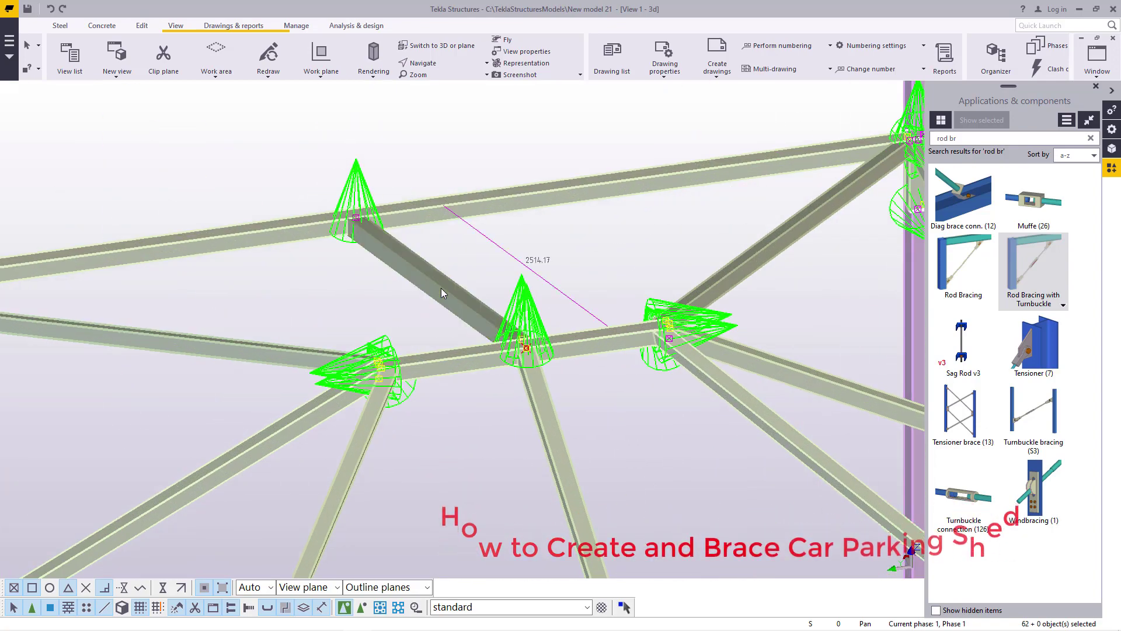
scroll(524, 282, down, 3)
scroll(542, 269, down, 2)
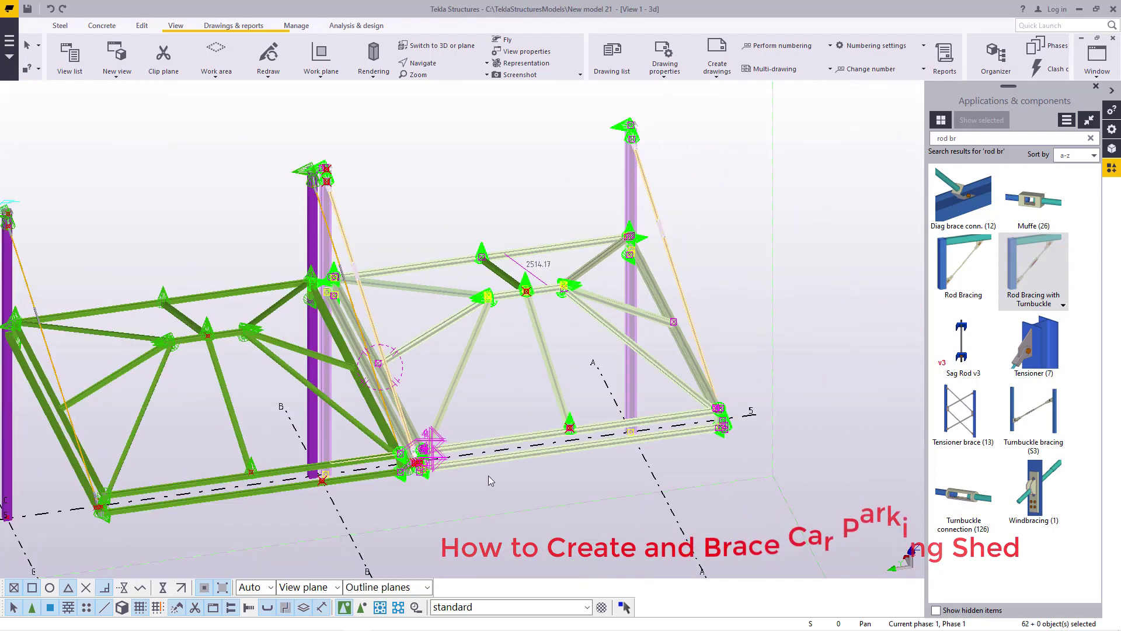
- Orbit around the lower corner joint near B-5 to check the selected bay from another side
scroll(488, 473, up, 2)
click(425, 63)
click(436, 105)
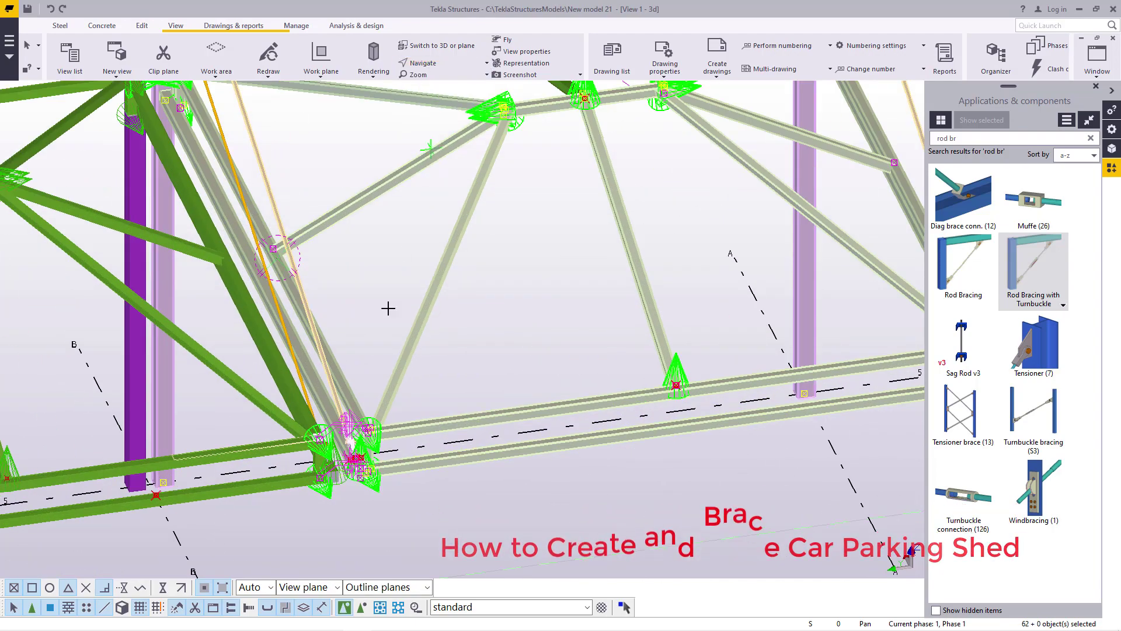
click(369, 428)
ctrl+middle_drag(372, 428, 359, 369)
drag(359, 368, 392, 427)
scroll(393, 427, down, 5)
right_click(617, 169)
click(600, 181)
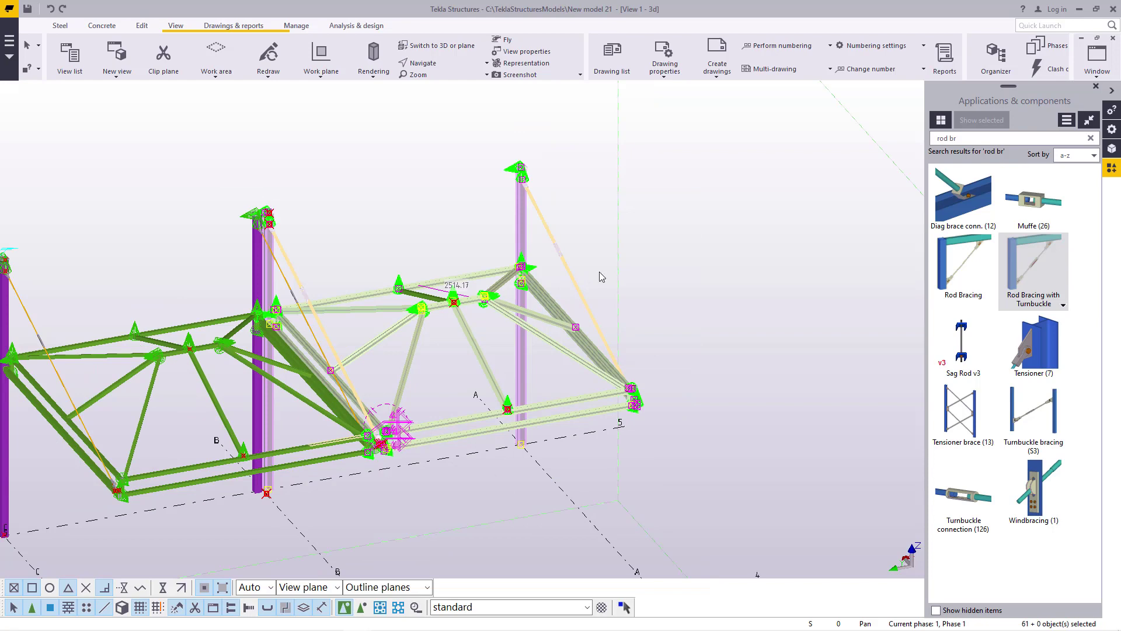
- Remove the column at A-5 and its cap plate from the selection
scroll(538, 179, up, 5)
scroll(612, 217, down, 5)
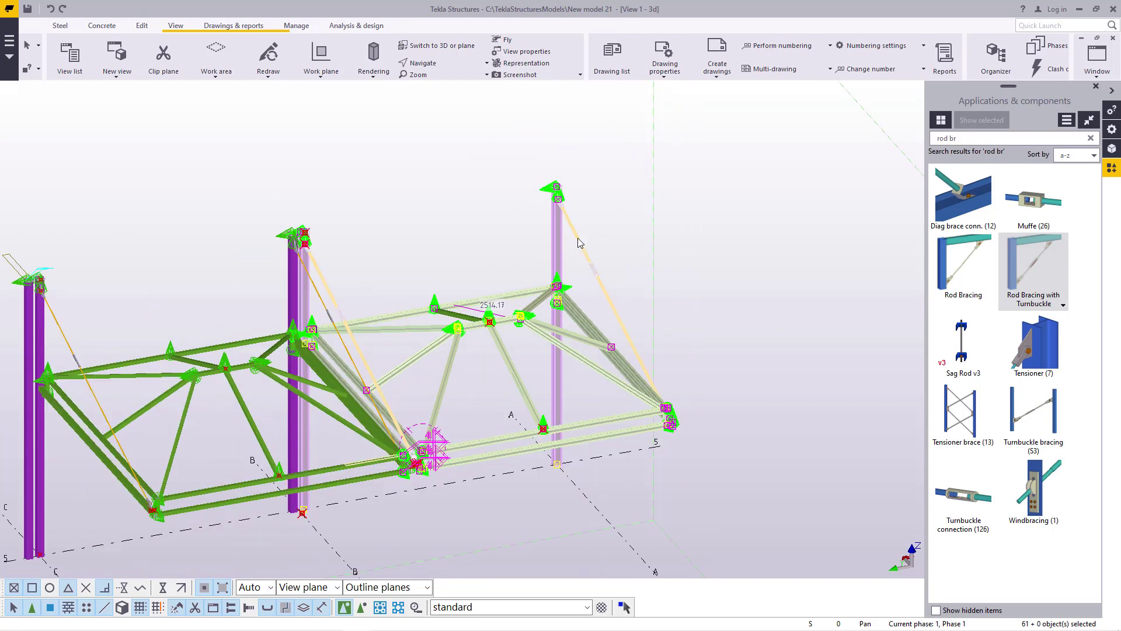
scroll(567, 199, up, 6)
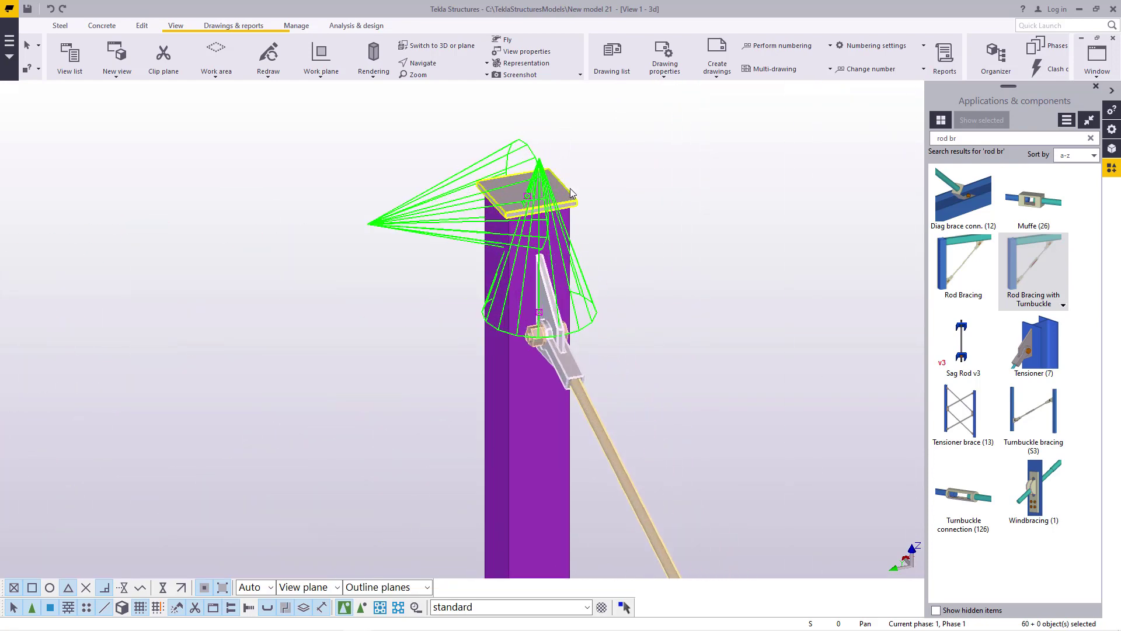
scroll(561, 181, down, 6)
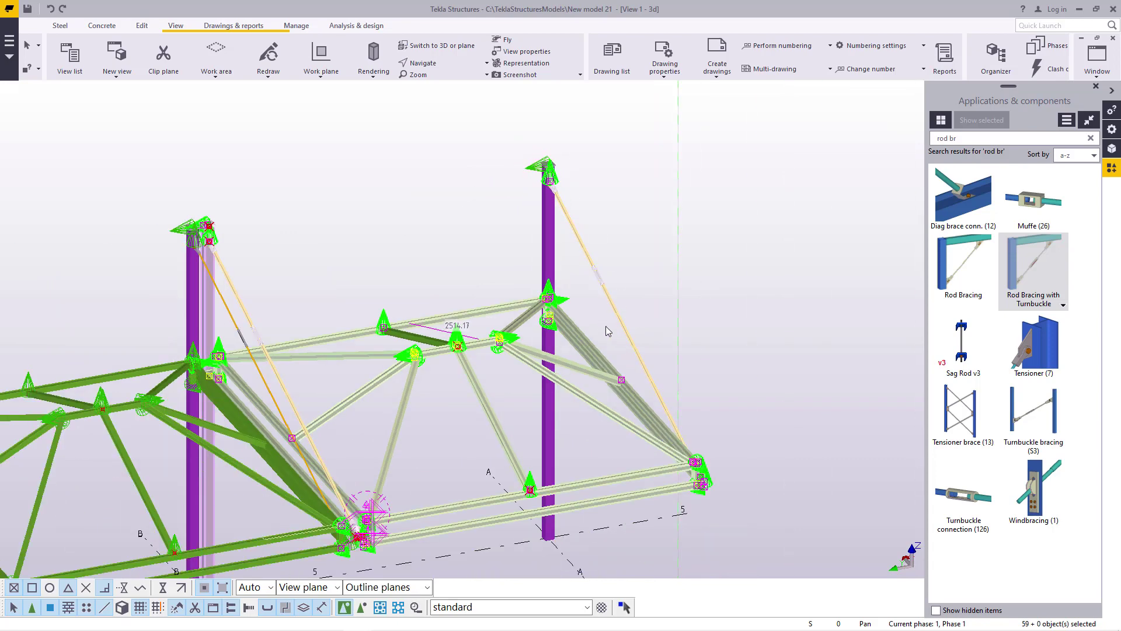
- Toggle the short cross member between the bay's upper chords out of the selection and back in
scroll(562, 320, up, 5)
scroll(575, 289, down, 3)
scroll(251, 340, up, 2)
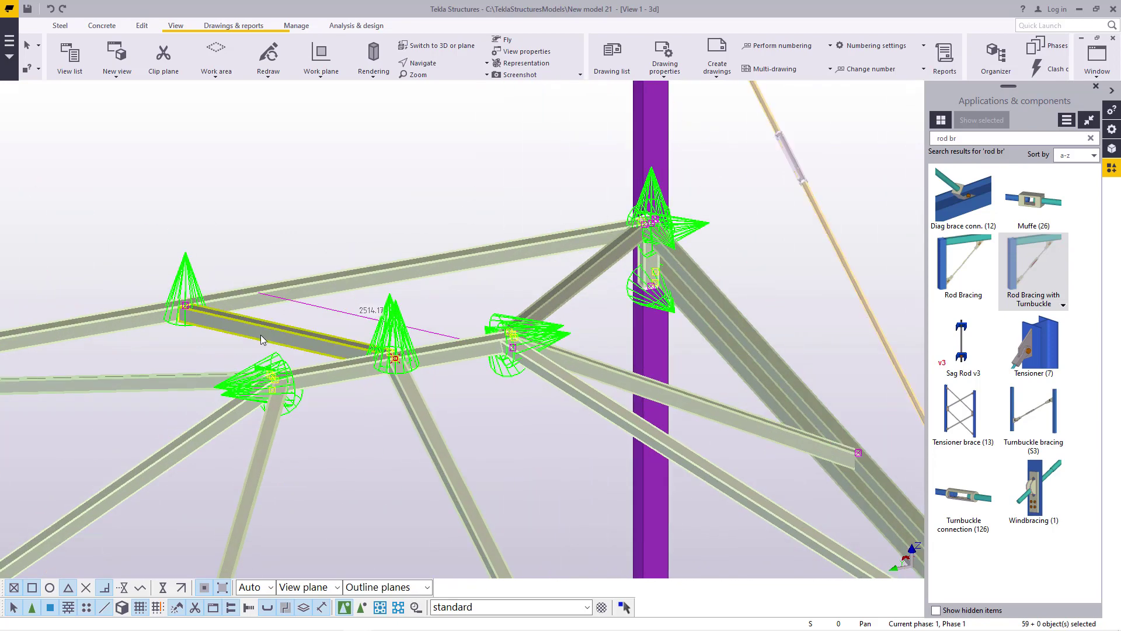
ctrl+click(261, 334)
ctrl+click(278, 325)
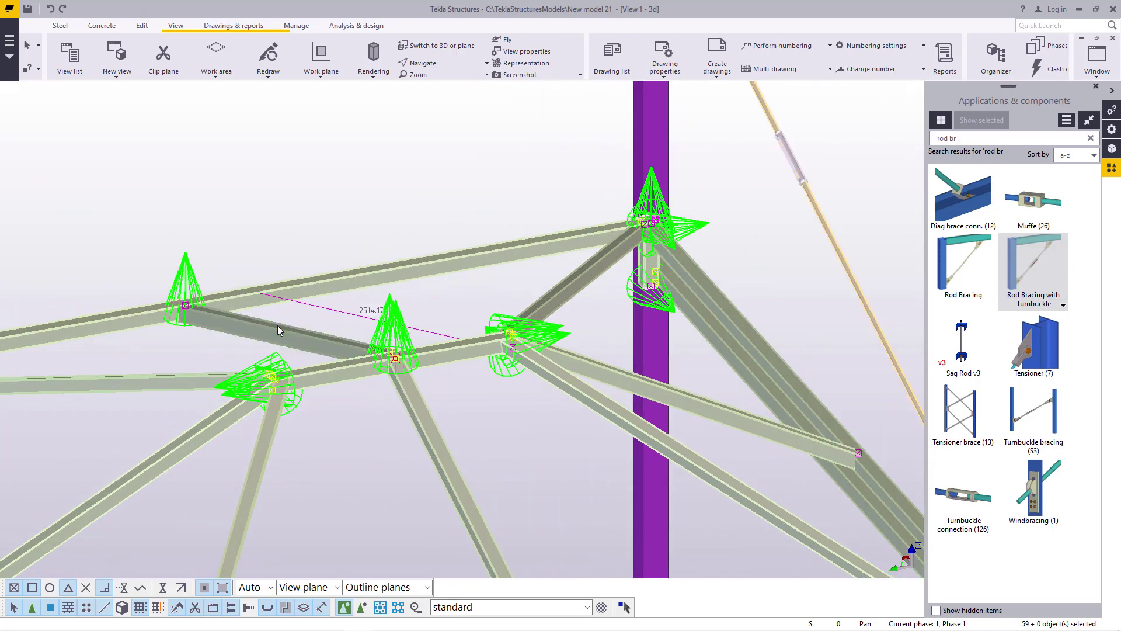
ctrl+click(278, 324)
ctrl+click(292, 339)
ctrl+click(289, 335)
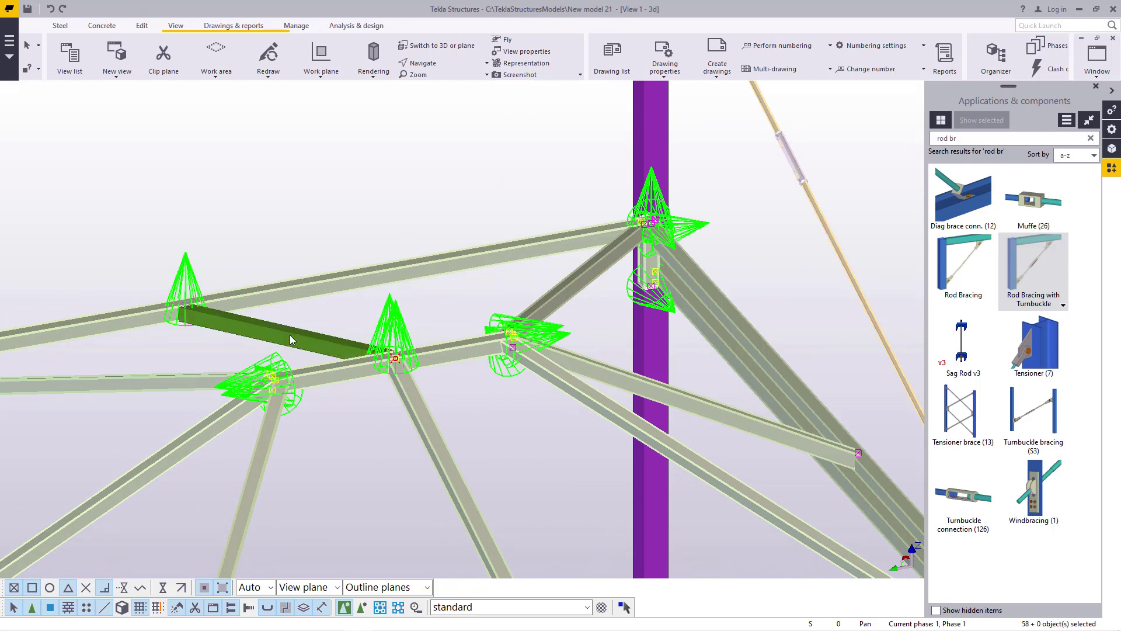
ctrl+click(289, 335)
ctrl+click(289, 334)
ctrl+click(309, 334)
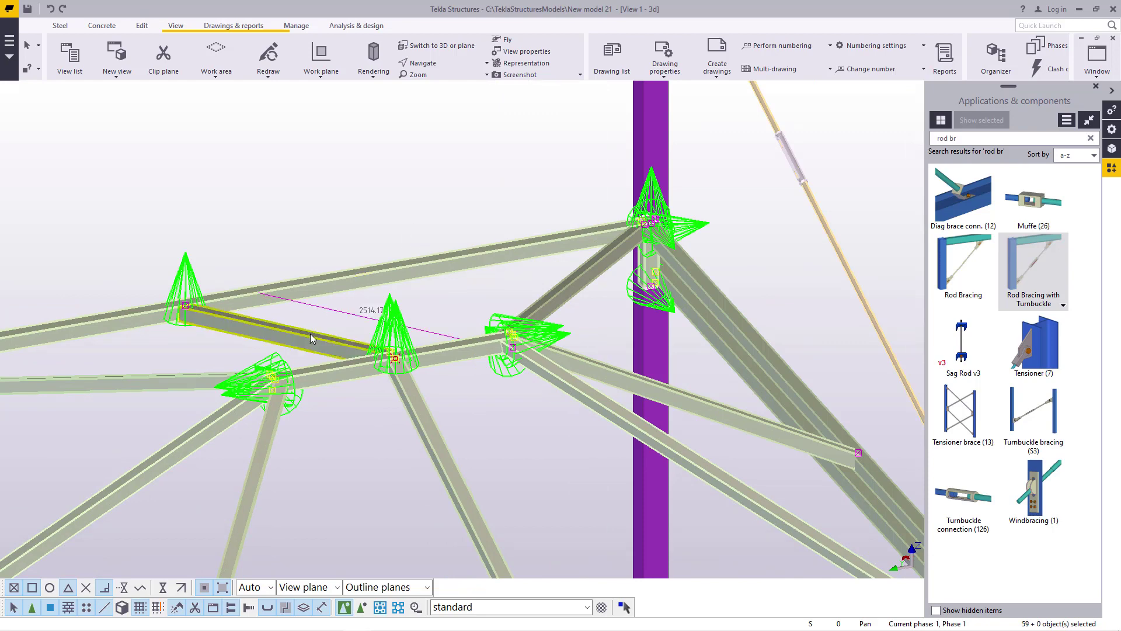
ctrl+click(307, 335)
ctrl+click(303, 342)
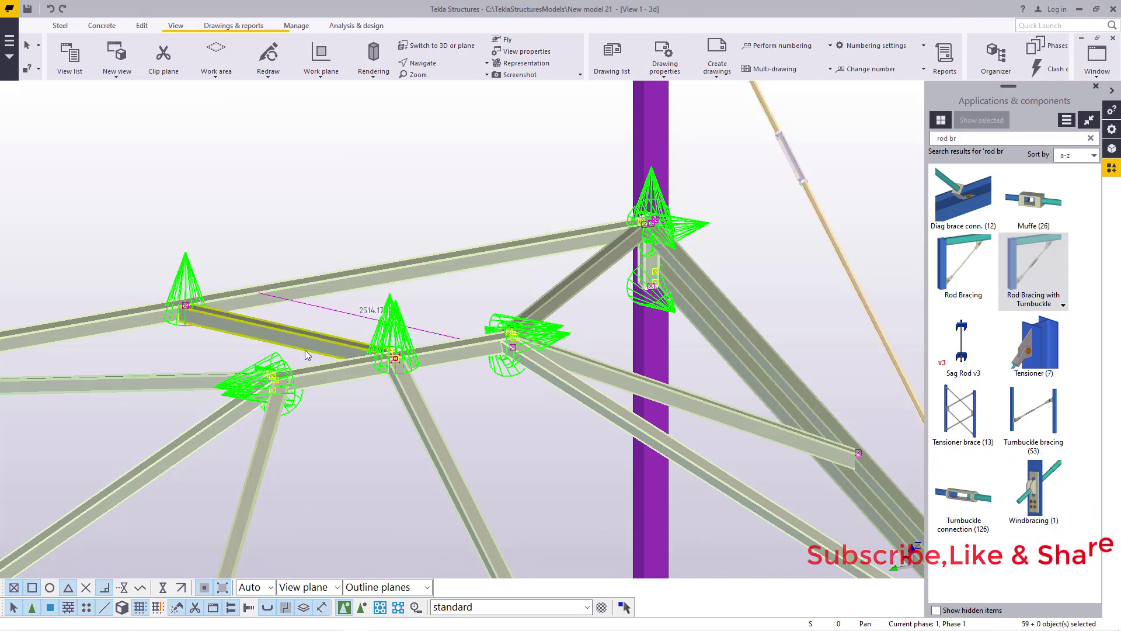
- Copy the selected bay from the column base at A-5 to the outer column base at C-5 and end the copying
right_click(378, 165)
click(407, 190)
scroll(526, 172, down, 8)
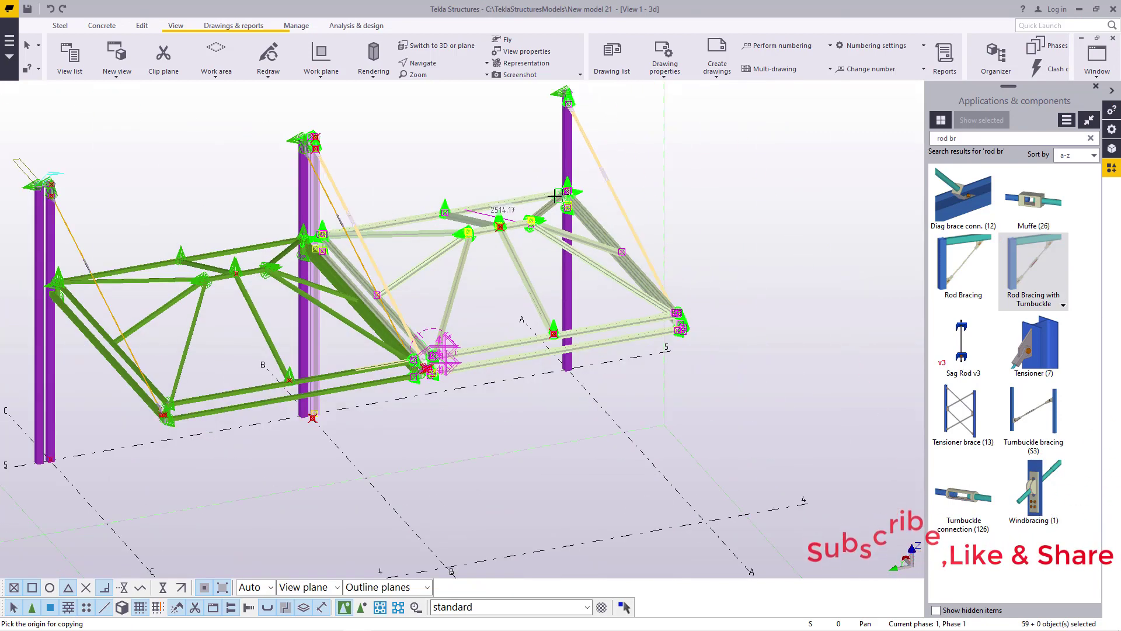
scroll(600, 384, up, 10)
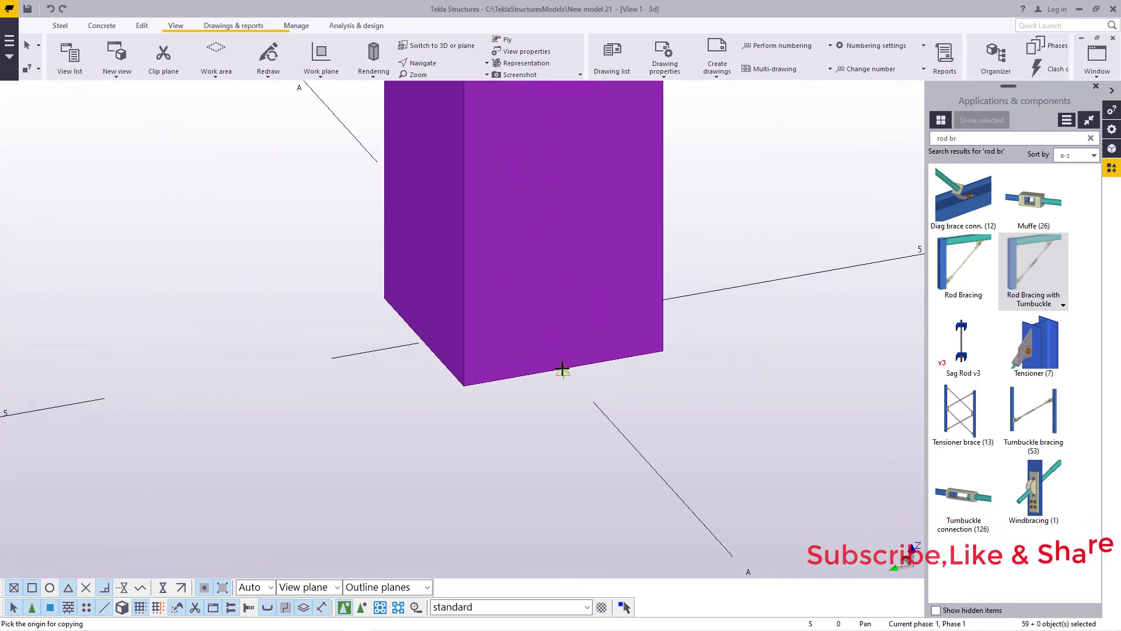
scroll(576, 357, down, 10)
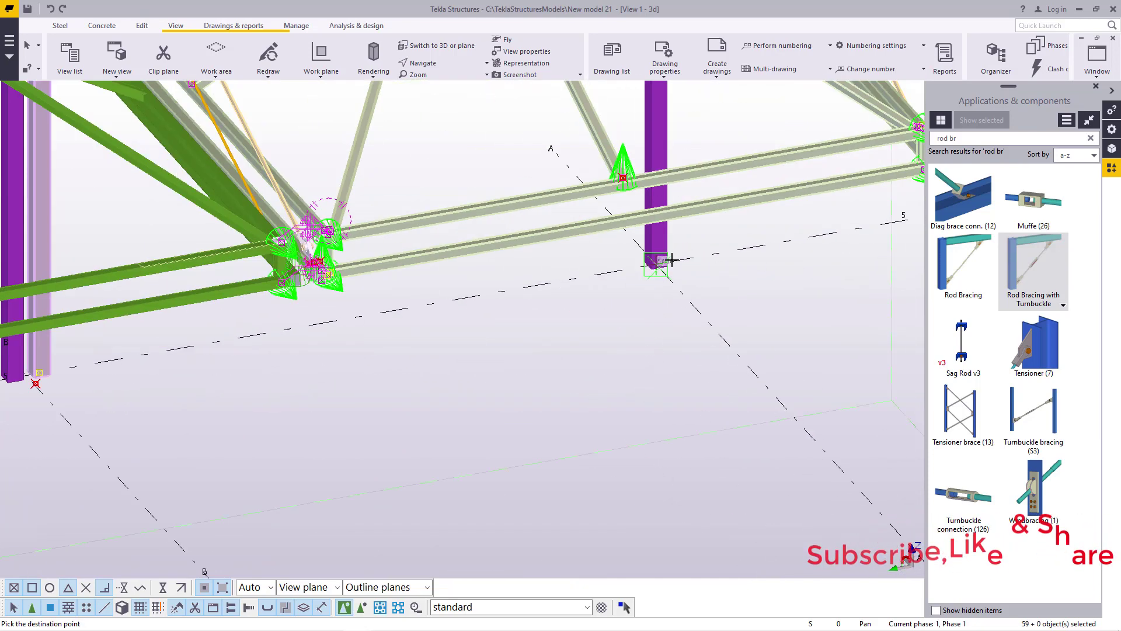
scroll(370, 309, up, 10)
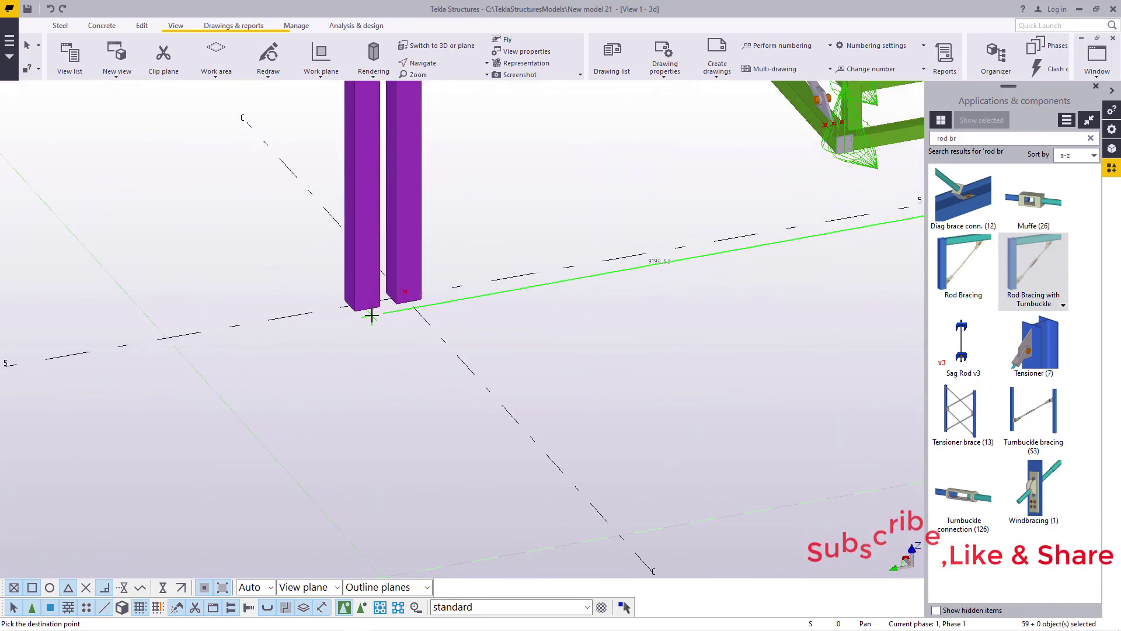
scroll(367, 308, up, 3)
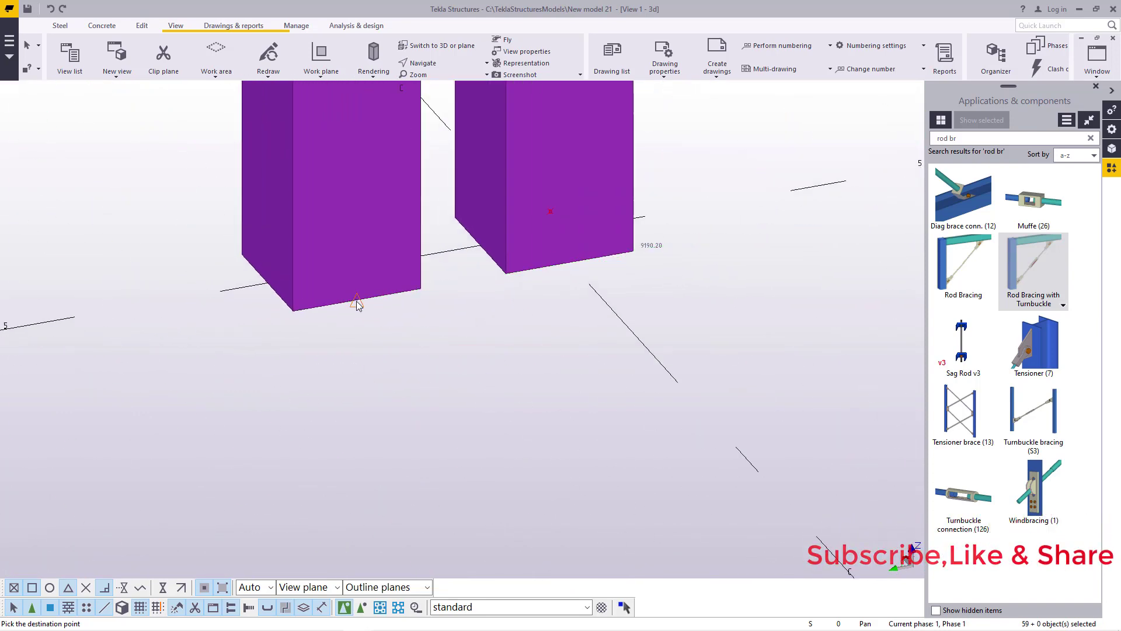
right_click(438, 319)
click(446, 325)
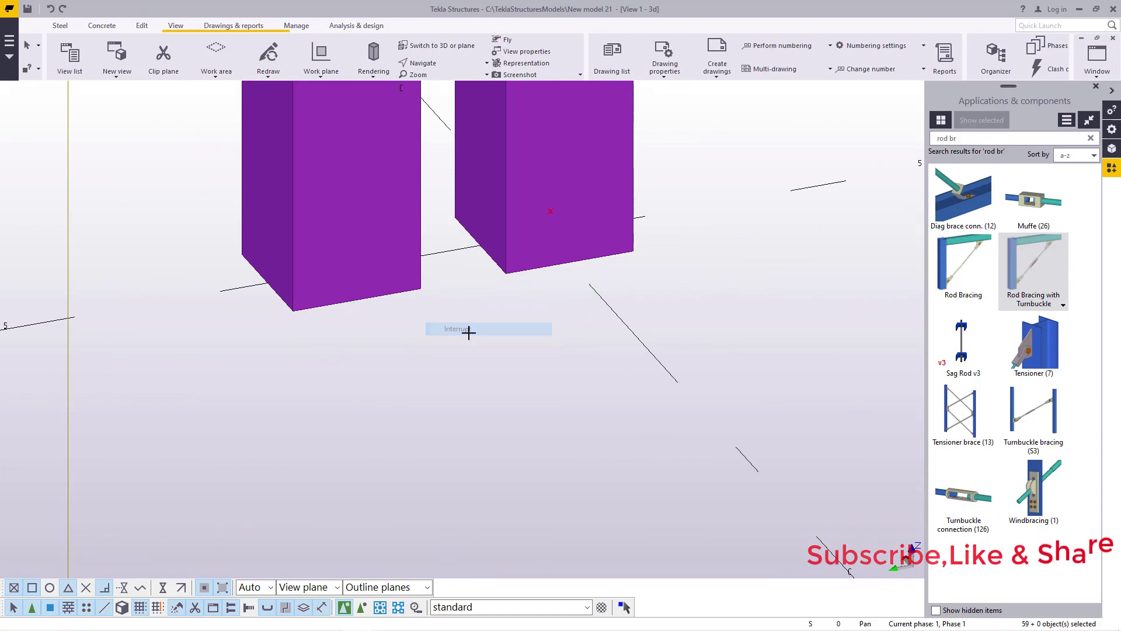
- Redraw the view to clear the temporary outlines around the copied bay
scroll(464, 333, down, 8)
scroll(404, 103, up, 6)
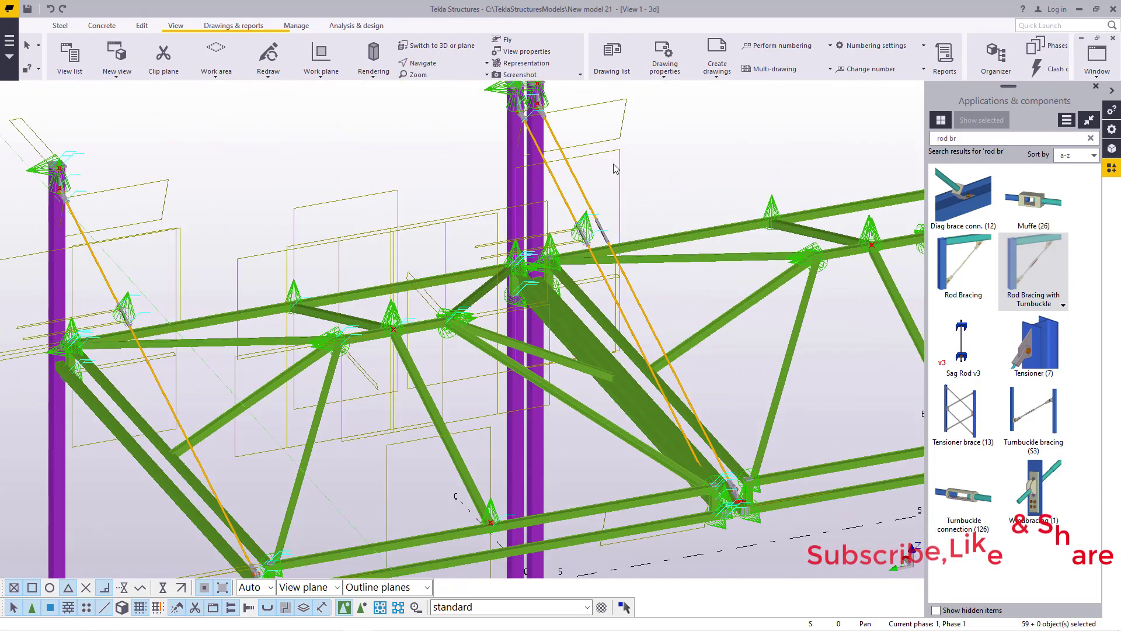
right_click(679, 161)
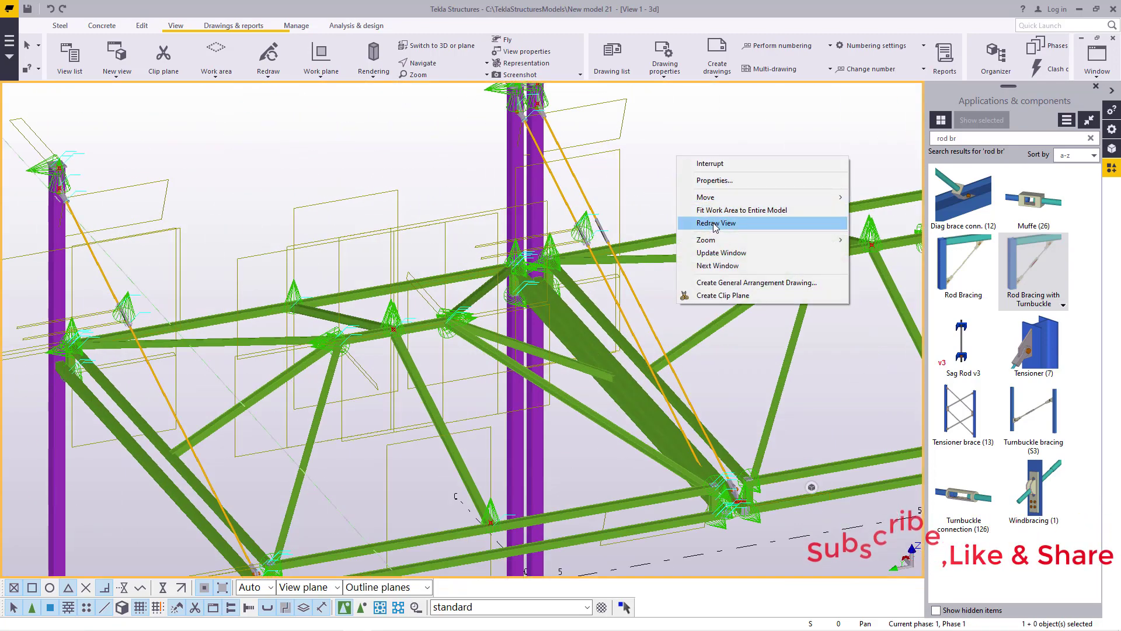
click(709, 222)
- Set a view point at the copied bay's end joint near D-5 and examine the new bay
click(441, 68)
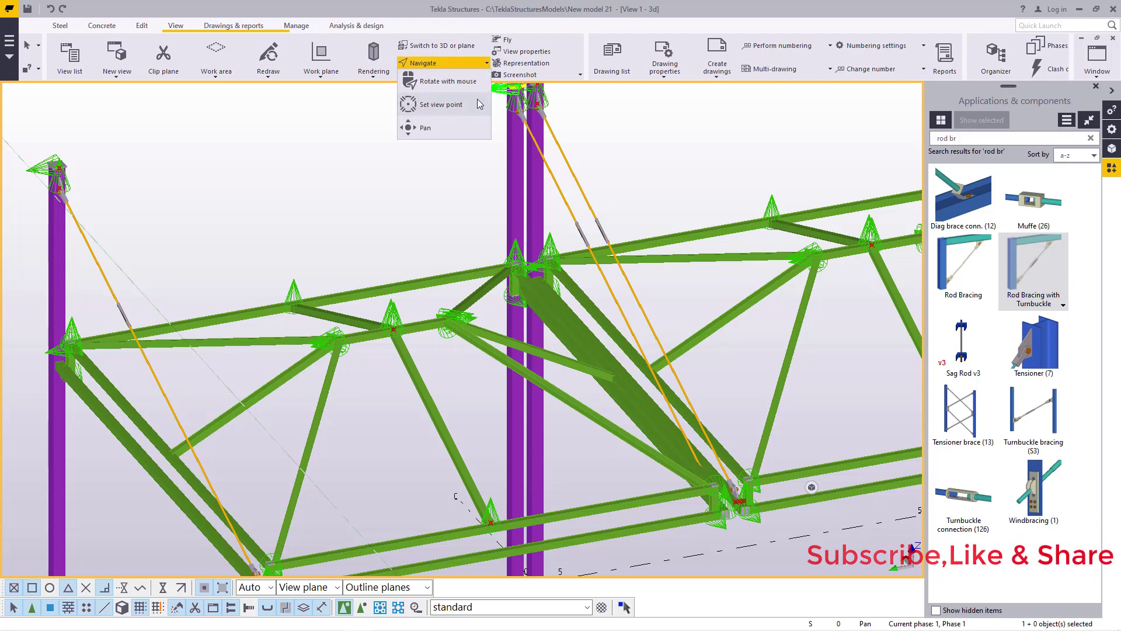
click(459, 104)
ctrl+middle_drag(564, 294, 601, 279)
scroll(140, 397, up, 5)
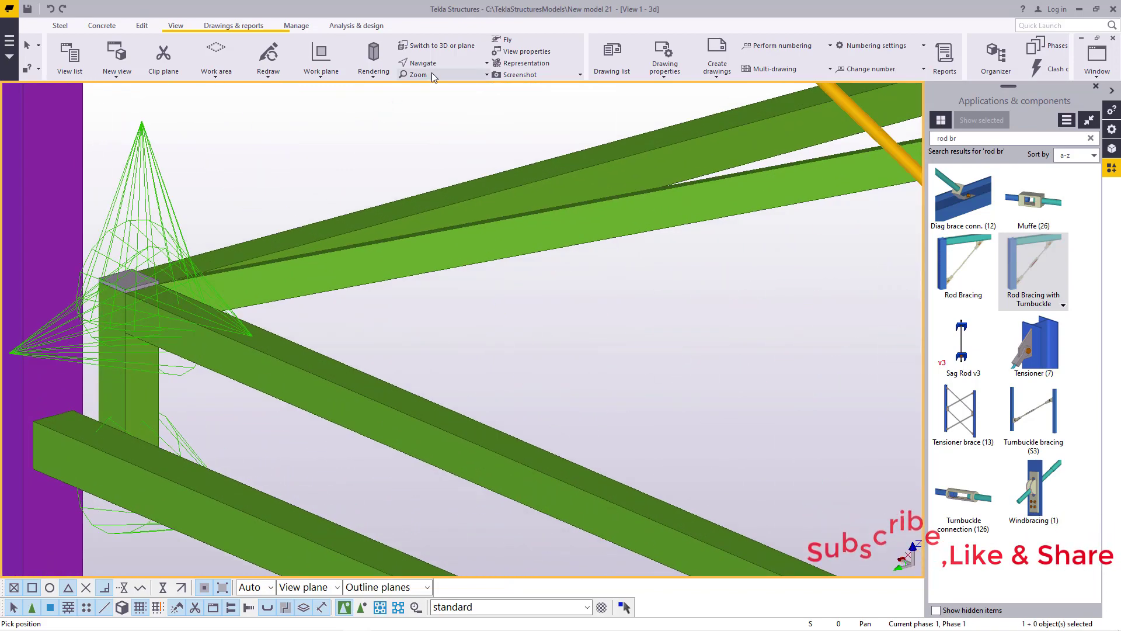
click(434, 78)
click(434, 101)
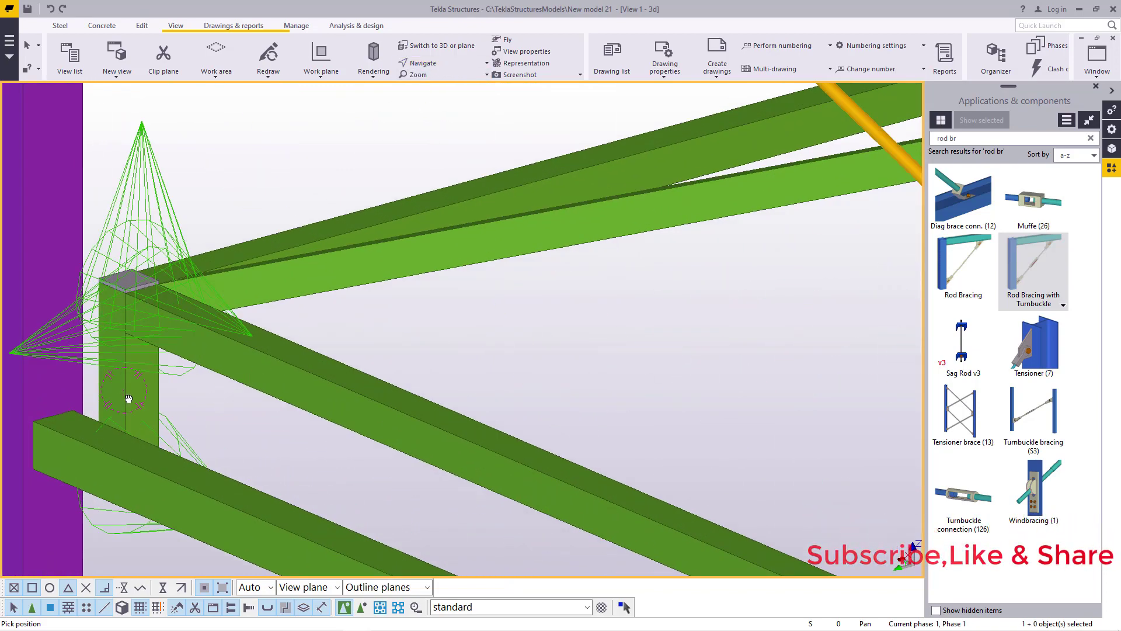
scroll(128, 398, down, 10)
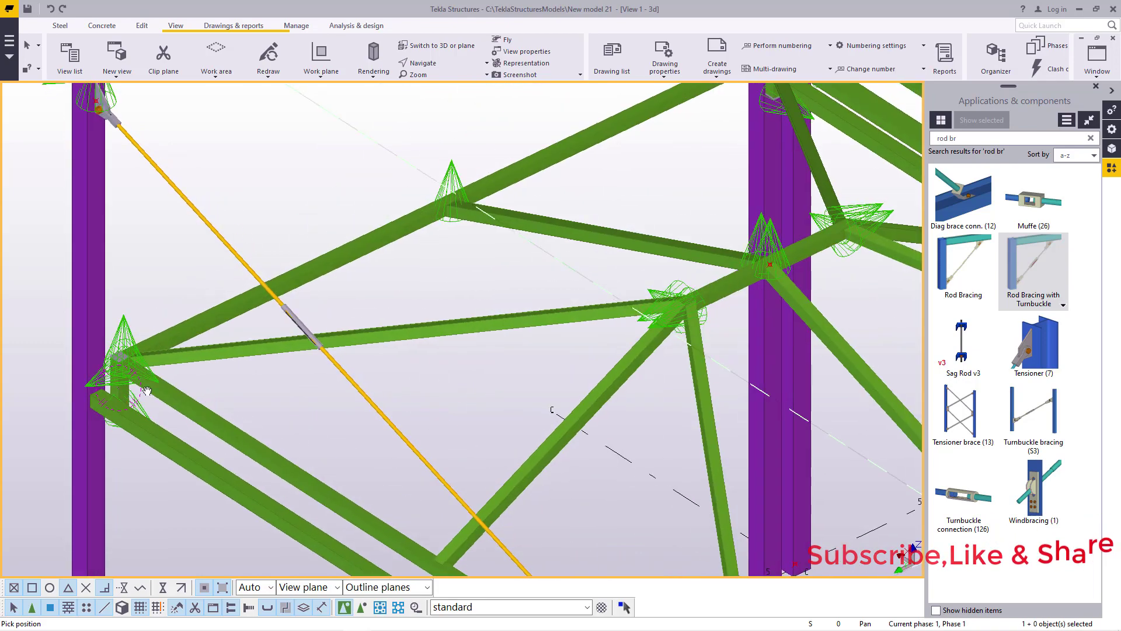
scroll(146, 390, down, 5)
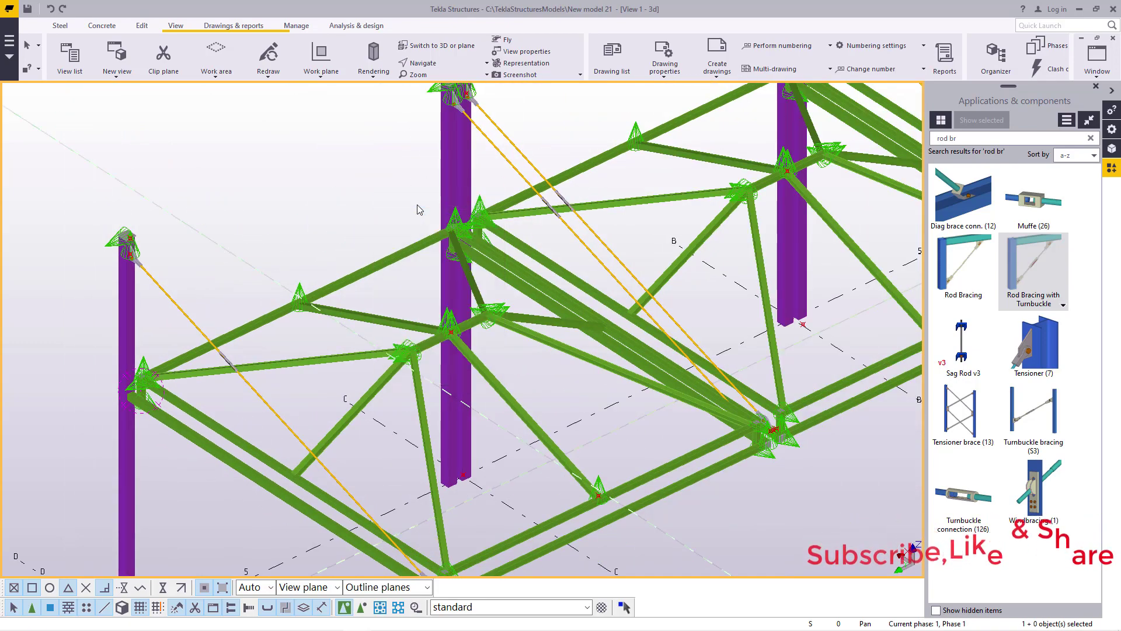
- Hide the component catalog, orbit around the columns at C-5 and examine the turnbuckle on the end bay's rod
click(1095, 86)
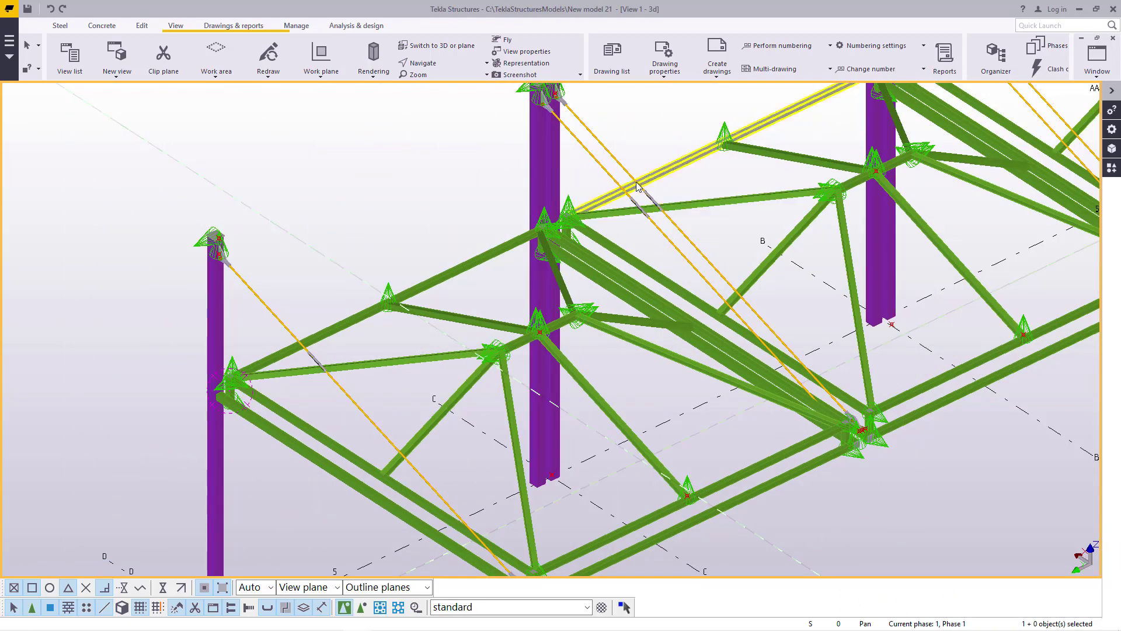
scroll(588, 235, up, 5)
click(441, 63)
click(446, 83)
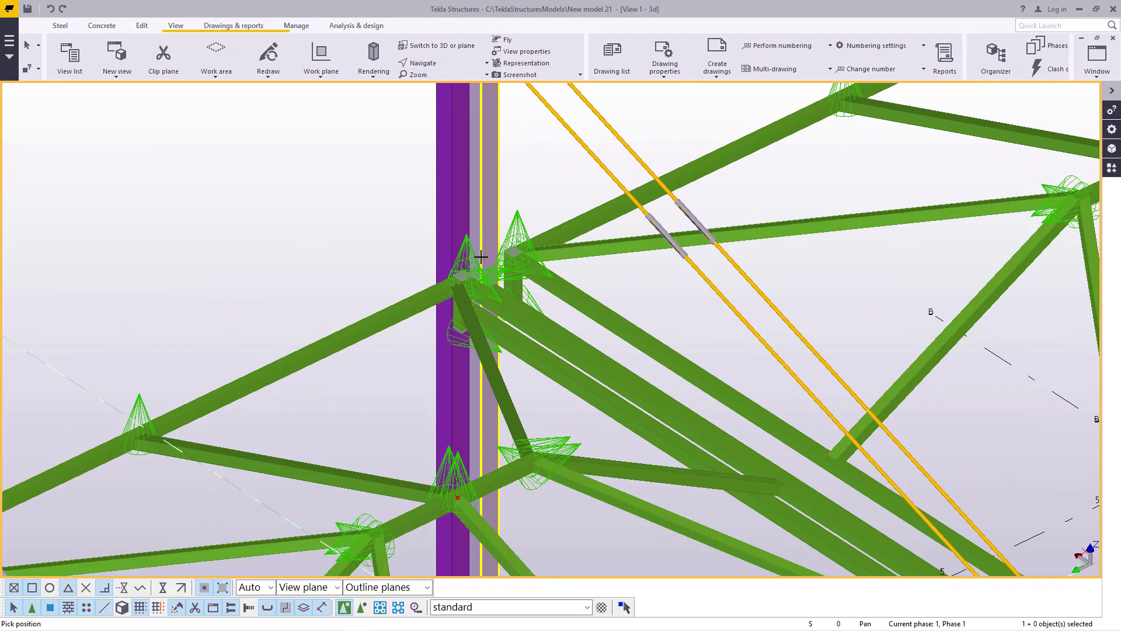
drag(480, 256, 367, 251)
scroll(367, 251, down, 5)
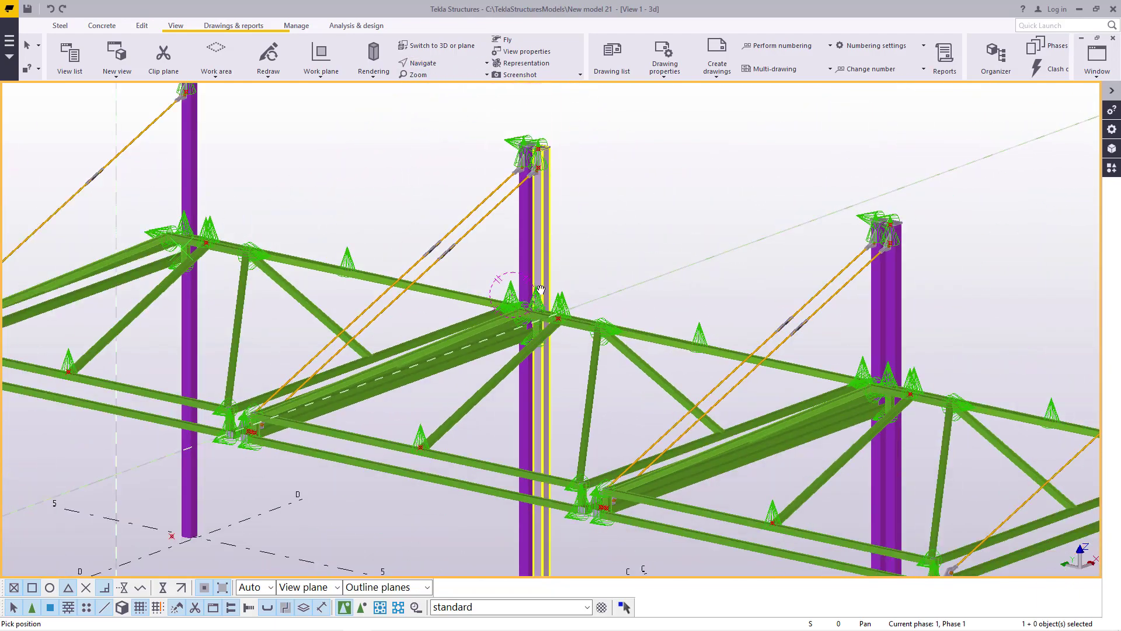
scroll(475, 278, down, 1)
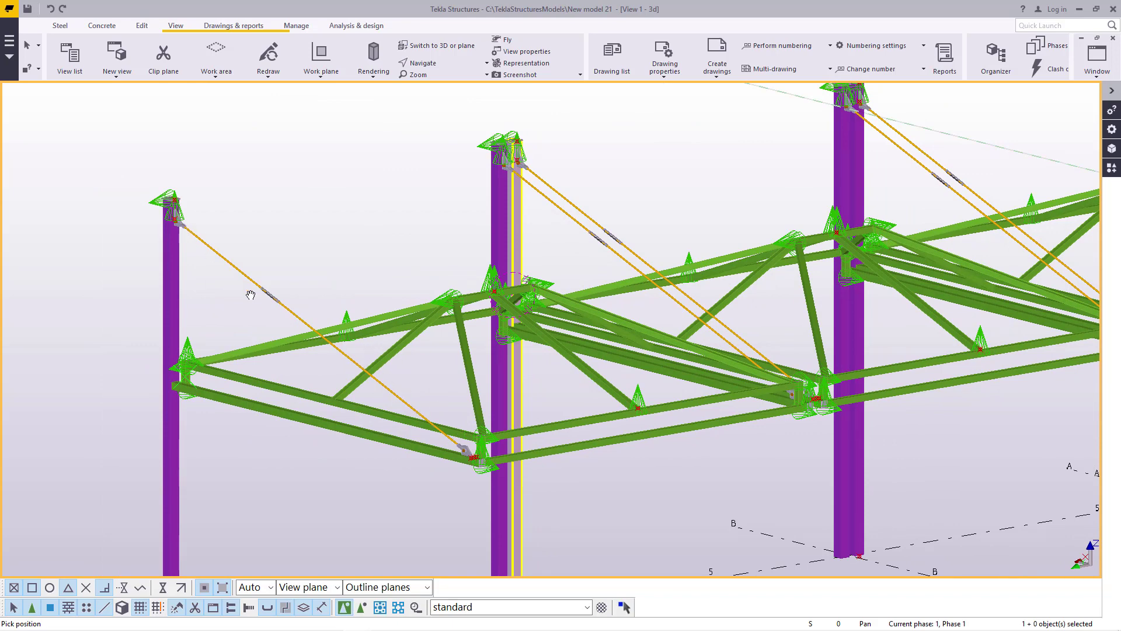
scroll(265, 293, up, 5)
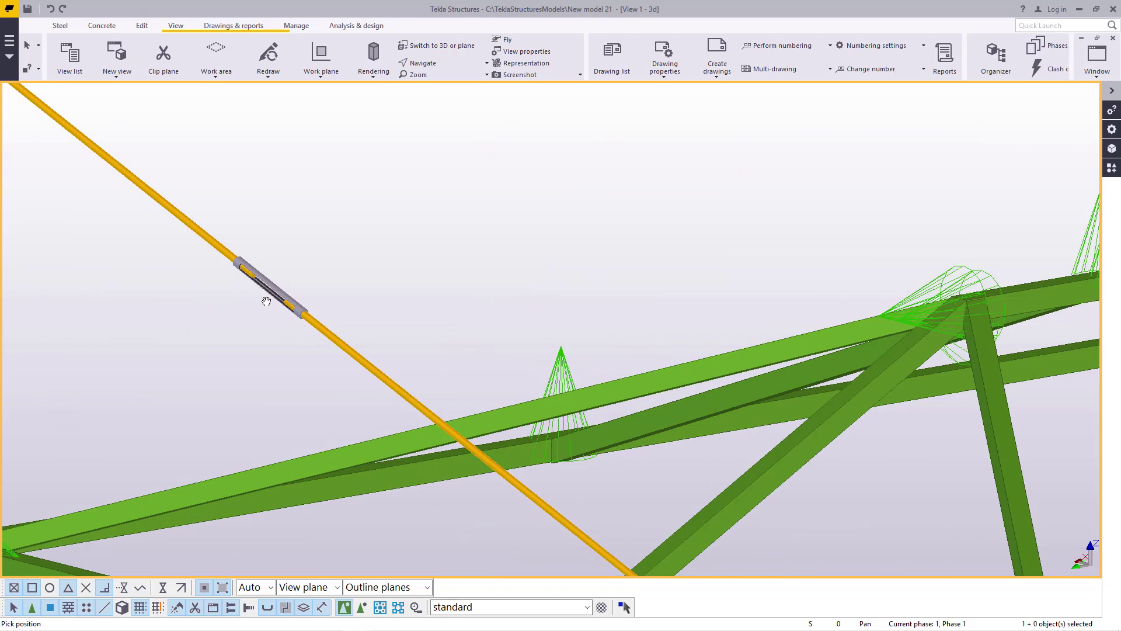
scroll(267, 302, up, 1)
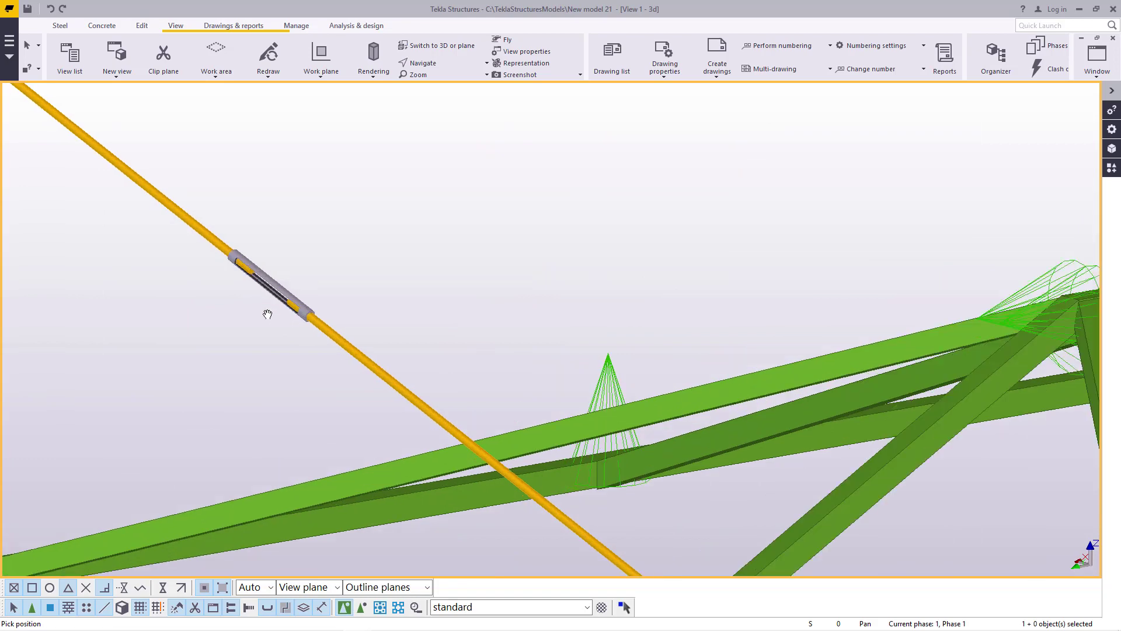
scroll(308, 322, down, 5)
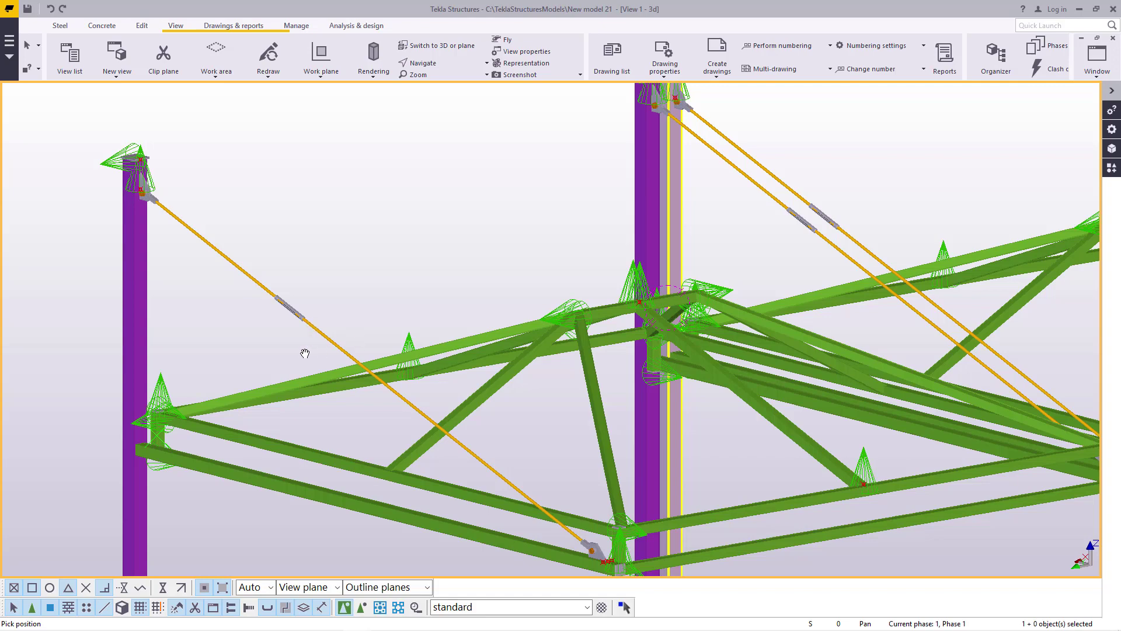
- Orbit to an elevated view of all the braced bays and end the view rotation
click(430, 76)
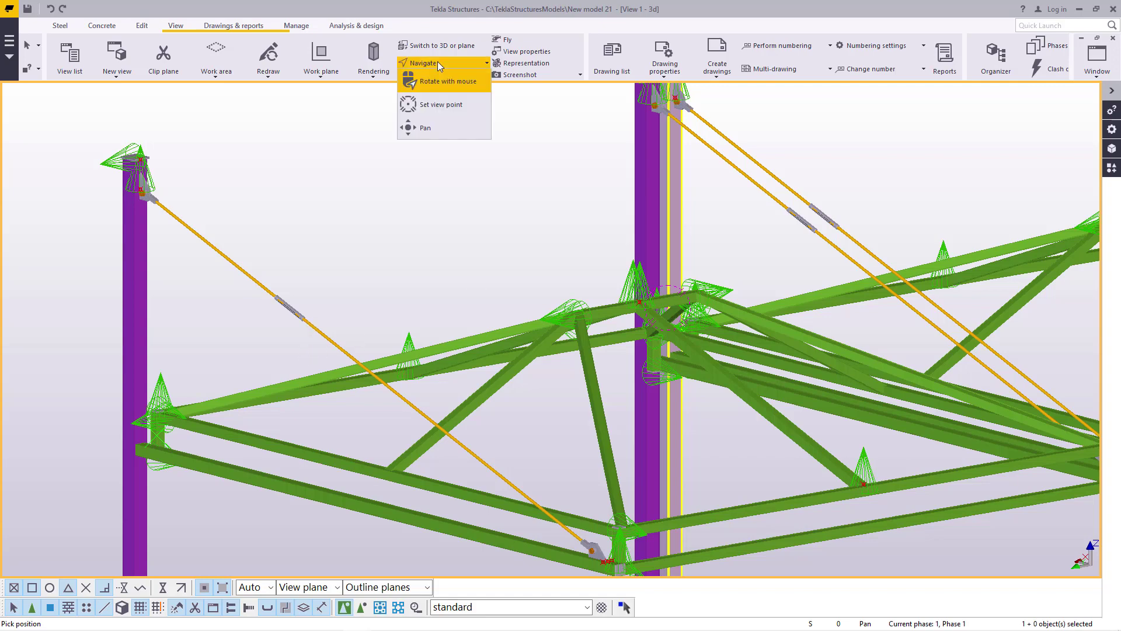
click(436, 64)
ctrl+middle_drag(354, 366, 373, 415)
scroll(633, 317, down, 3)
middle_drag(634, 317, 498, 315)
right_click(300, 174)
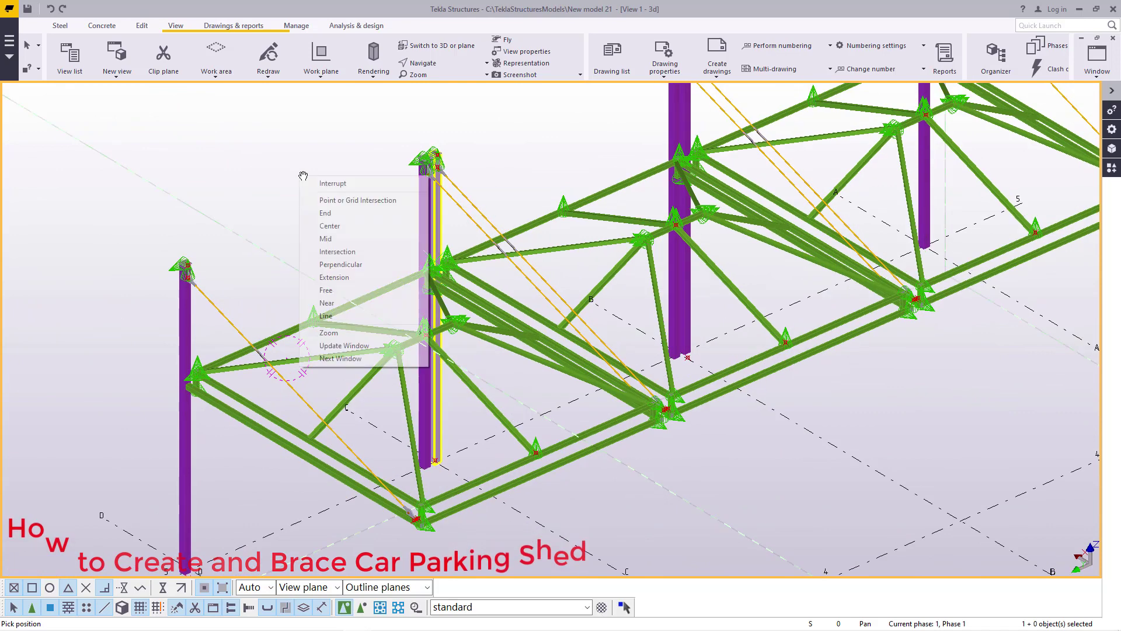
click(317, 183)
- Search the component catalog for "base" and add Base plate (1042) to the foot of the column at D-5
click(1111, 168)
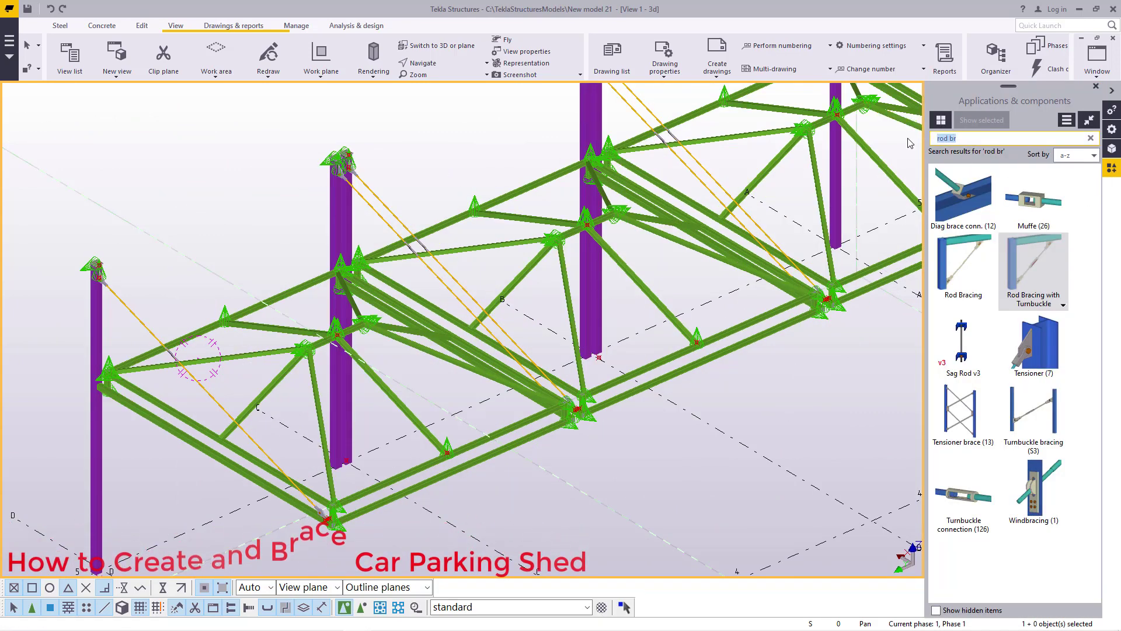
text(base)
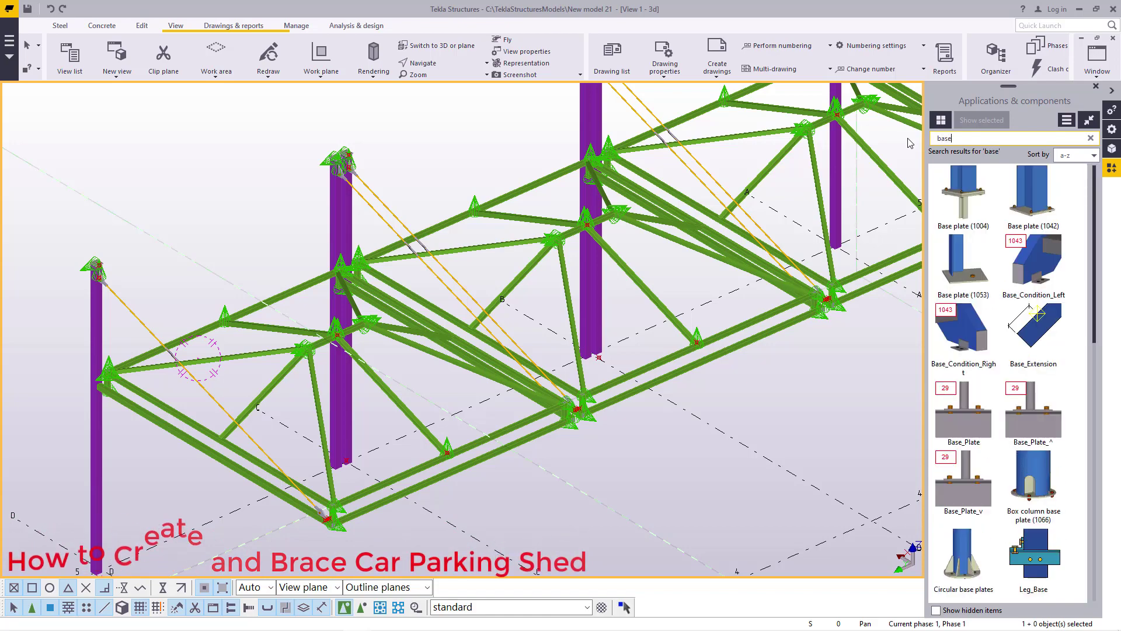
click(1039, 196)
scroll(180, 510, down, 5)
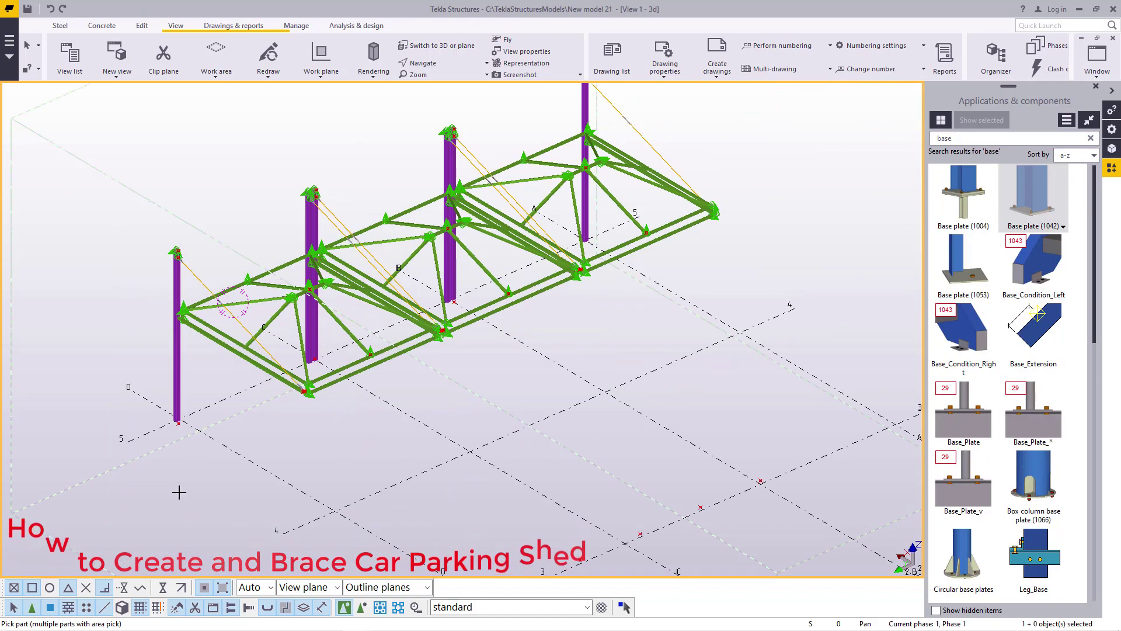
scroll(188, 380, up, 10)
scroll(199, 396, up, 5)
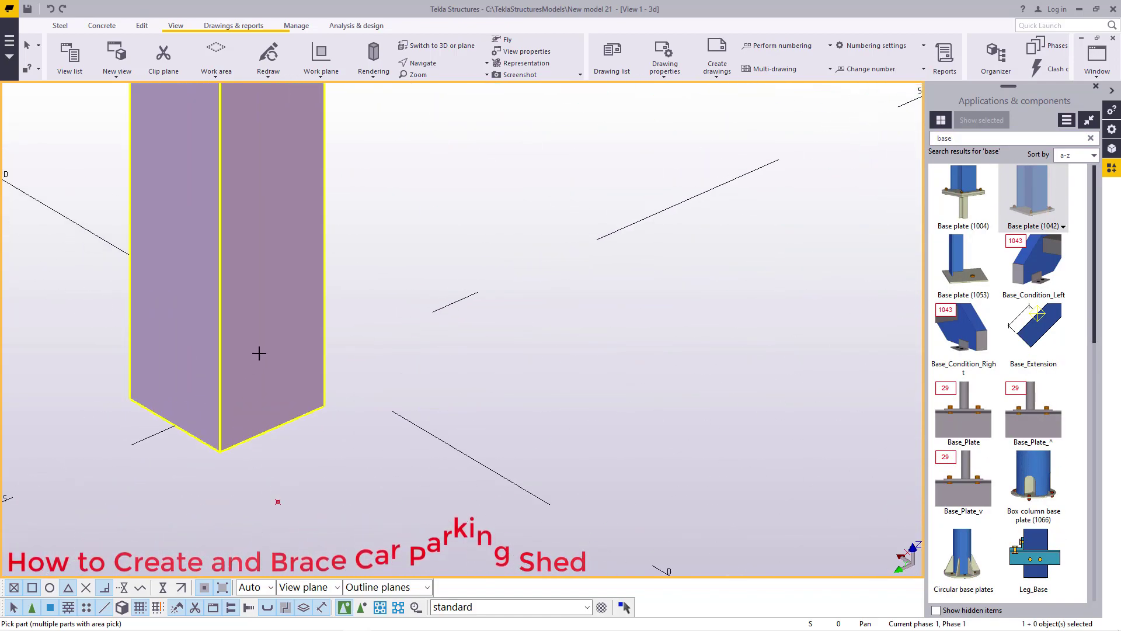
click(263, 408)
scroll(263, 409, down, 5)
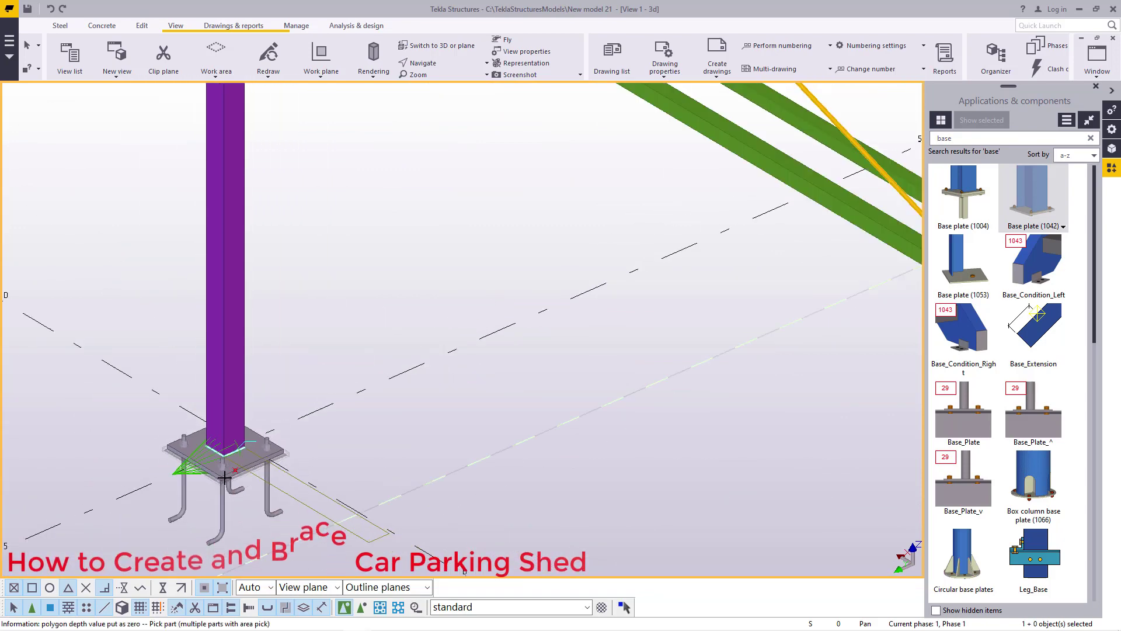
- Add Base plate (1042) to the feet of both adjacent columns at C-5
scroll(629, 290, up, 8)
scroll(629, 291, up, 5)
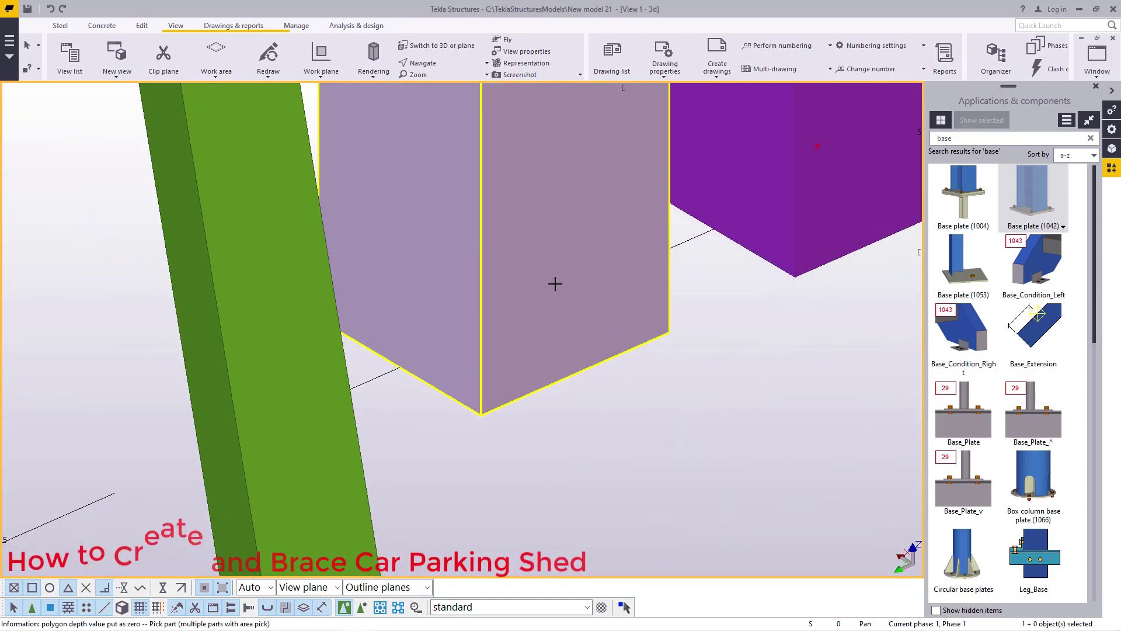
click(522, 314)
scroll(521, 314, down, 5)
scroll(626, 290, up, 6)
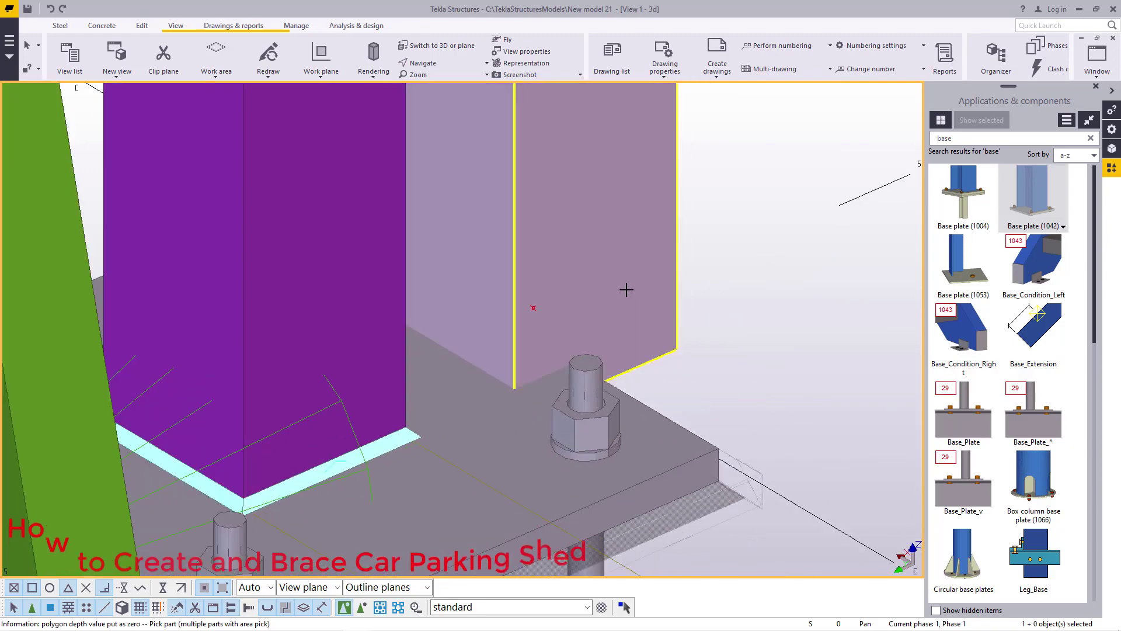
click(566, 337)
scroll(569, 333, down, 8)
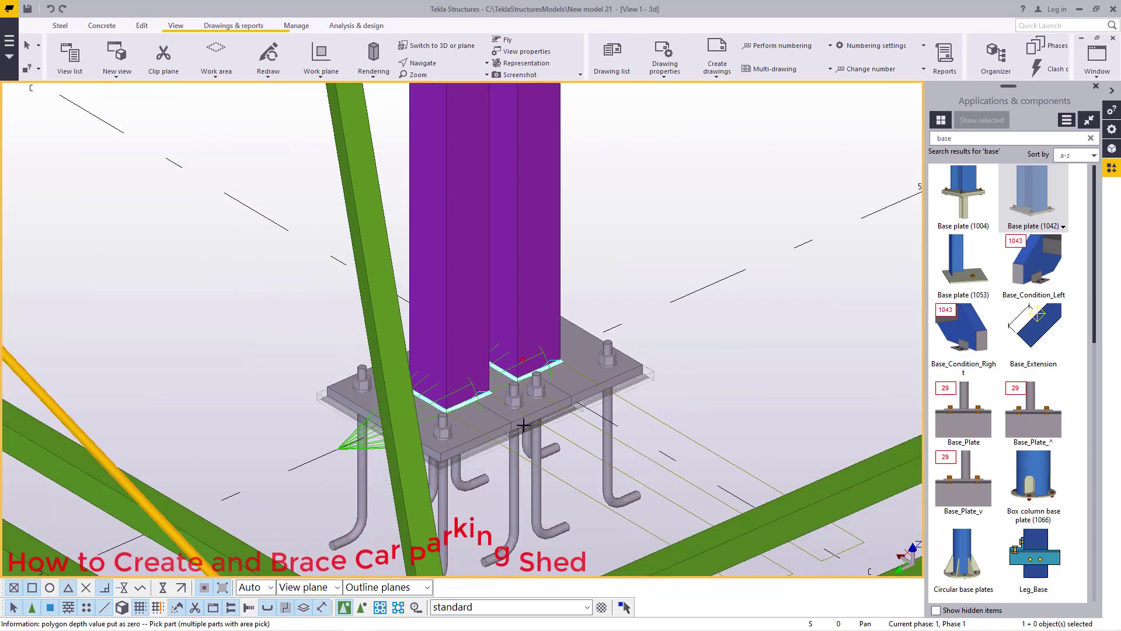
- Add Base plate (1042) to the feet of both adjacent columns at B-5
scroll(437, 445, down, 4)
scroll(584, 385, up, 10)
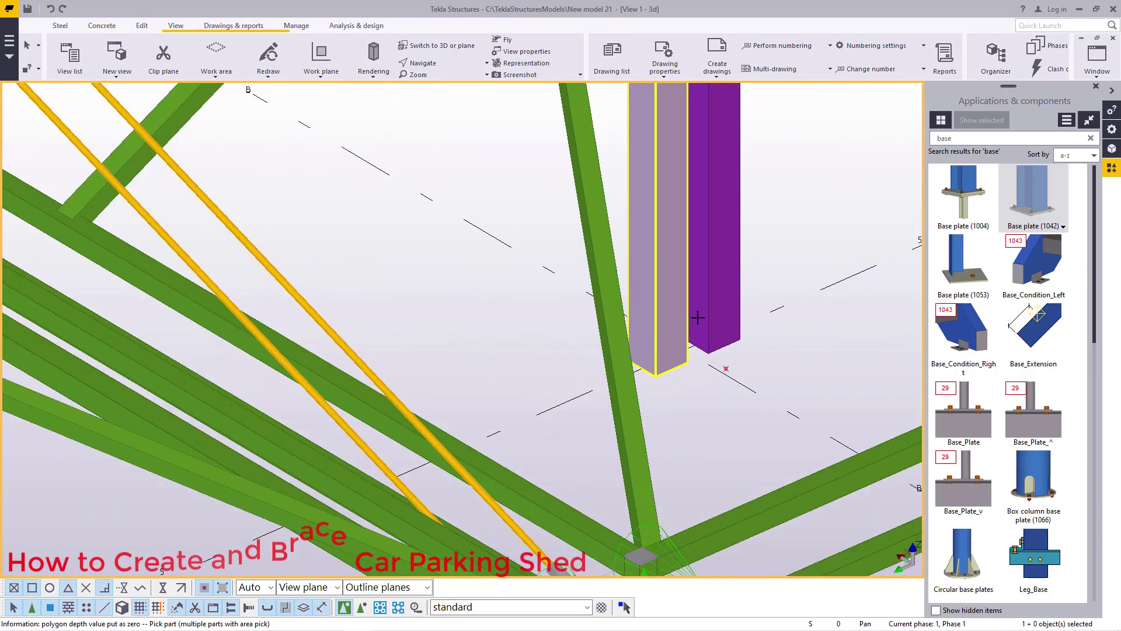
click(654, 375)
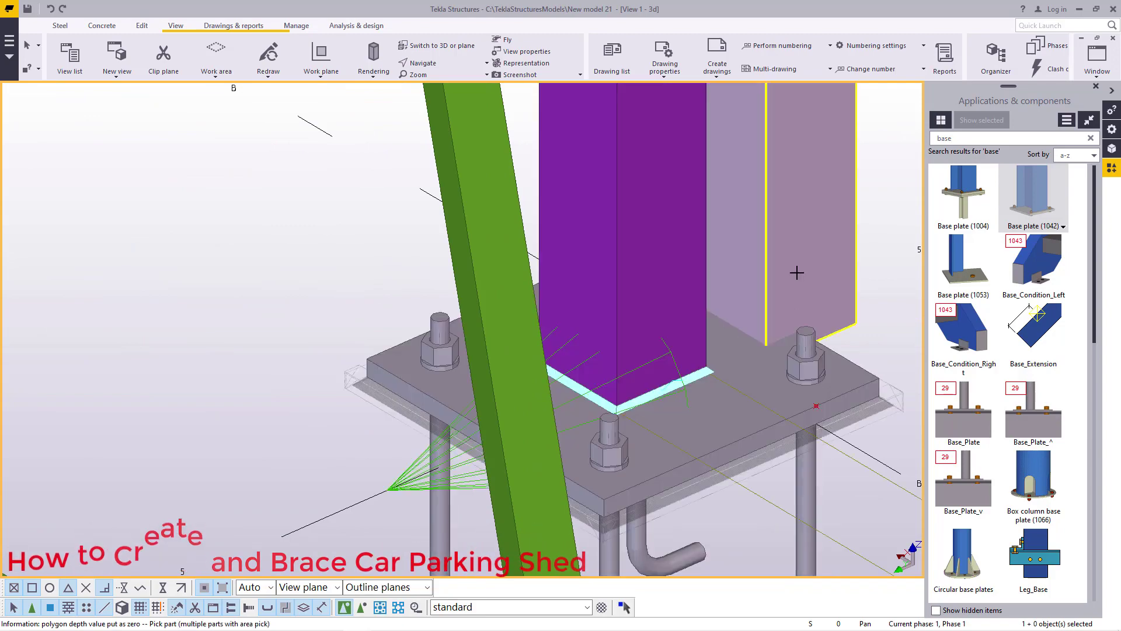
click(787, 308)
scroll(669, 346, down, 8)
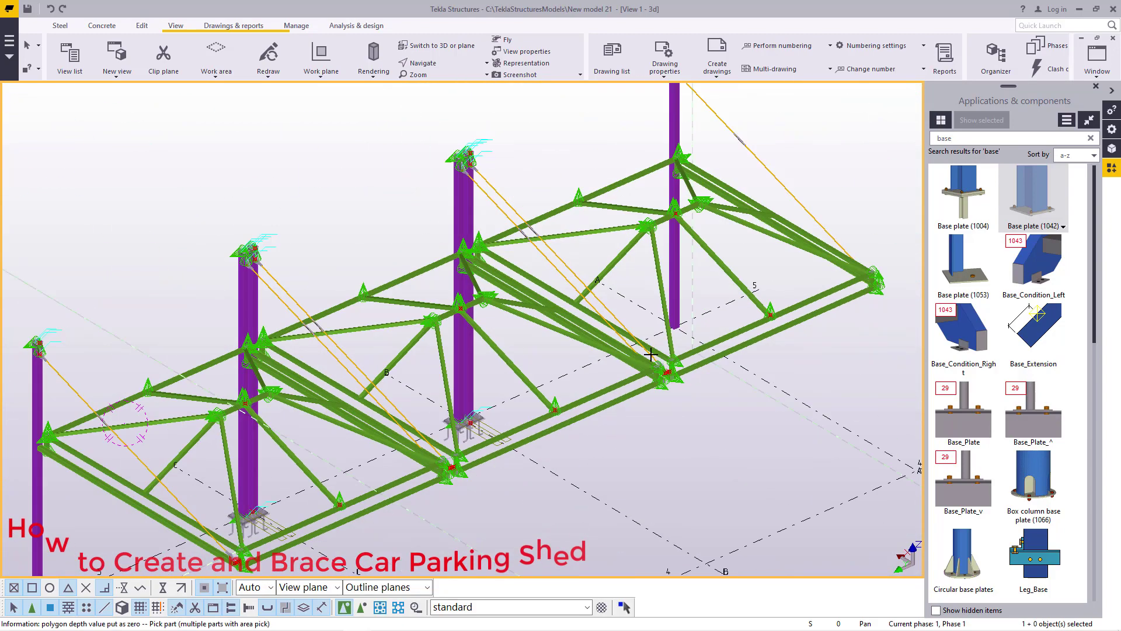
- Add Base plate (1042) to the foot of the single column at A-5
scroll(693, 311, up, 8)
scroll(694, 311, up, 5)
click(692, 288)
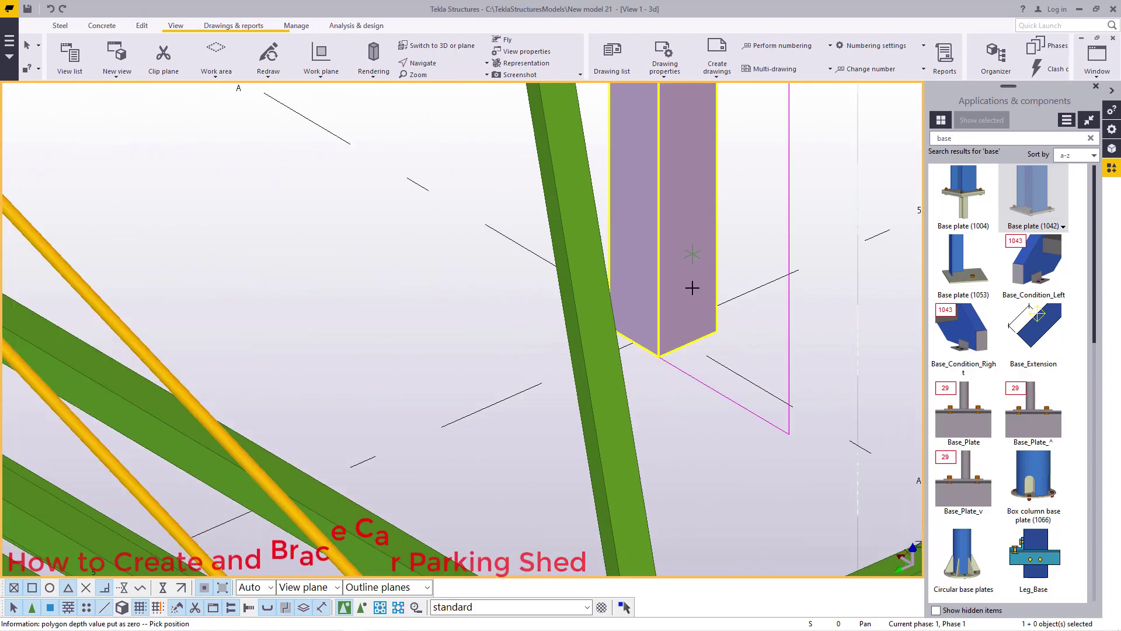
click(675, 321)
scroll(739, 220, down, 3)
scroll(412, 328, down, 6)
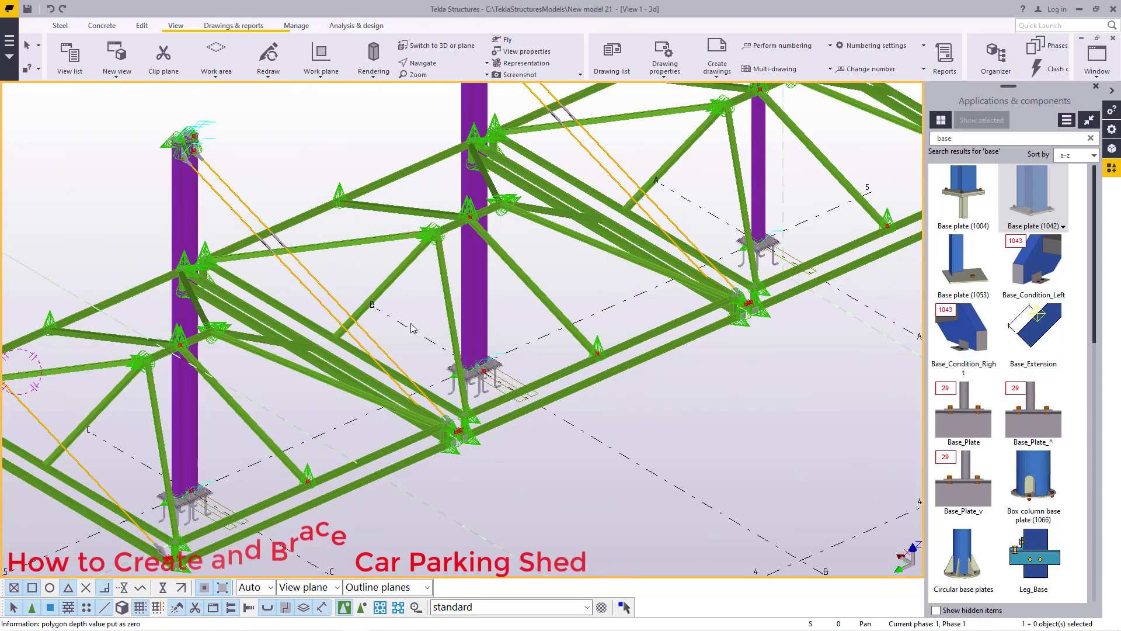
- Examine the adjoining base plates, anchor bolts and welds at the feet of the paired columns at B-5 from several sides
scroll(412, 328, up, 9)
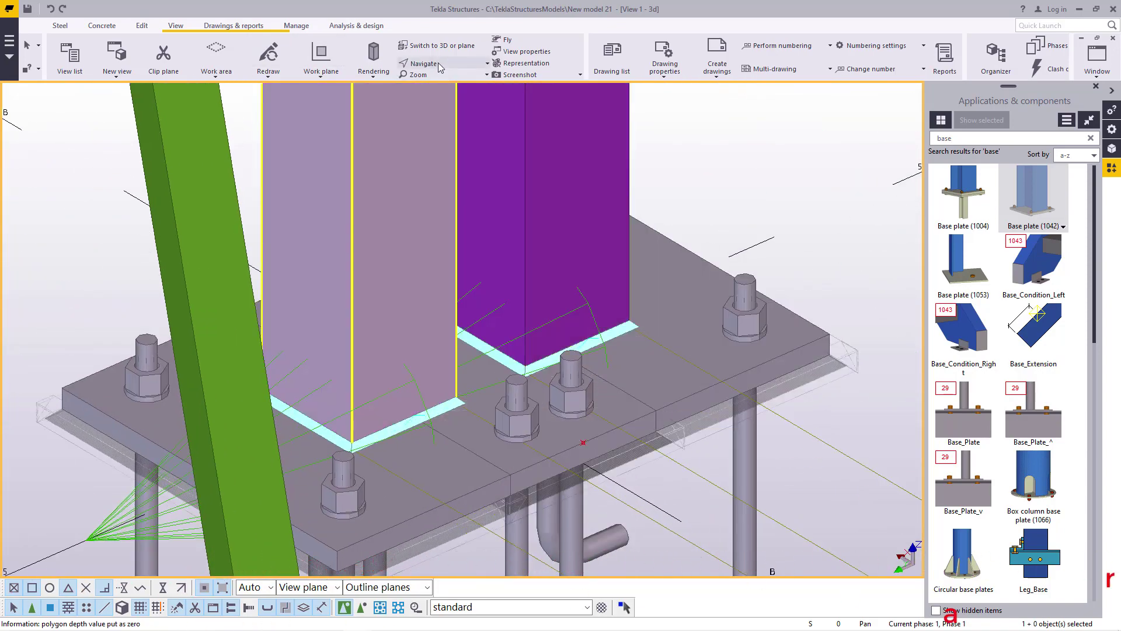
click(439, 65)
click(432, 103)
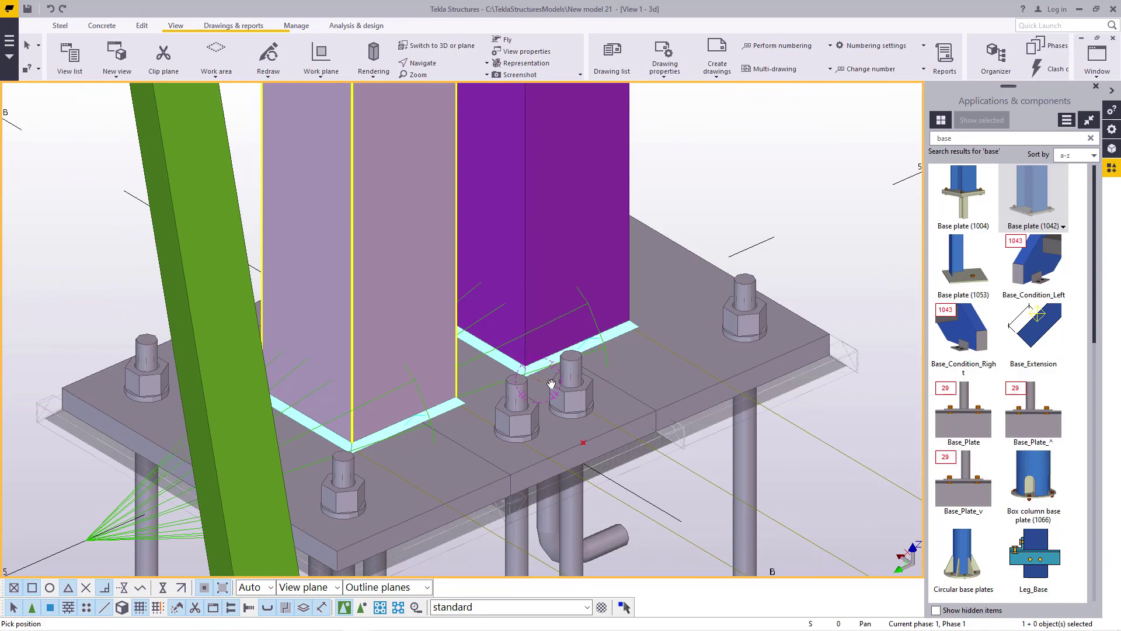
ctrl+middle_drag(530, 382, 455, 350)
right_click(773, 185)
click(789, 192)
scroll(544, 401, up, 3)
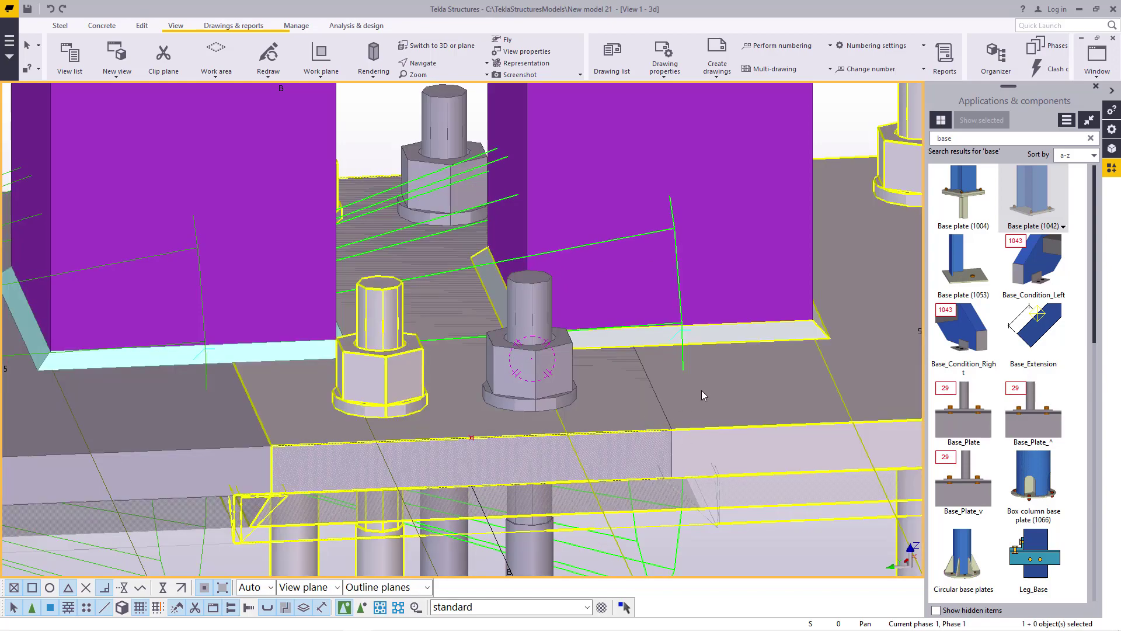
scroll(571, 405, down, 5)
scroll(510, 350, up, 4)
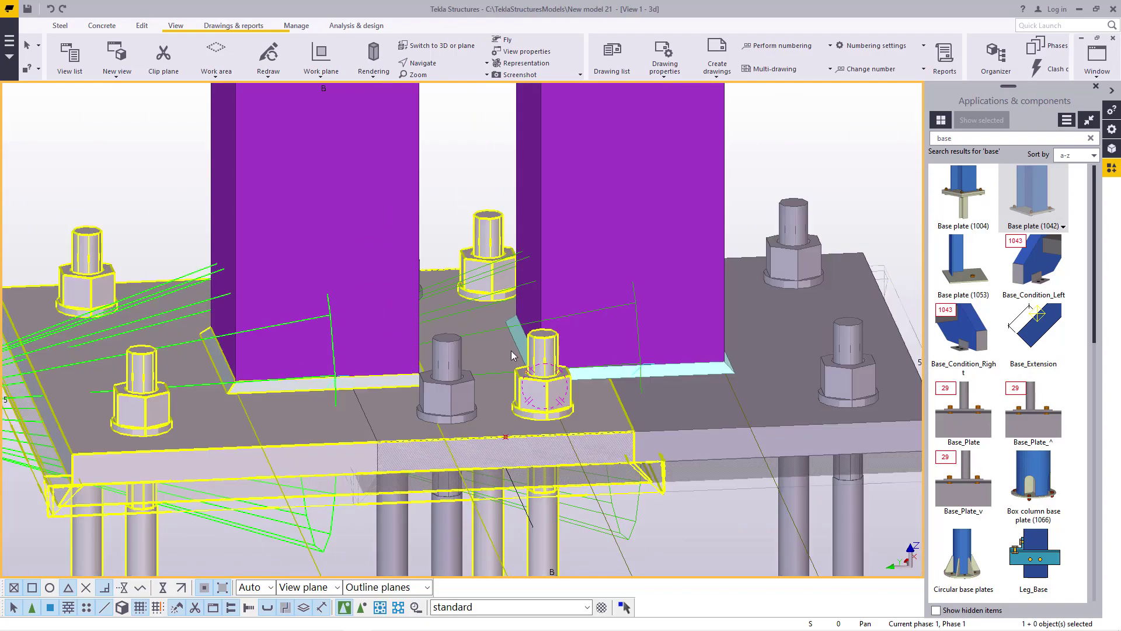
click(441, 67)
click(450, 91)
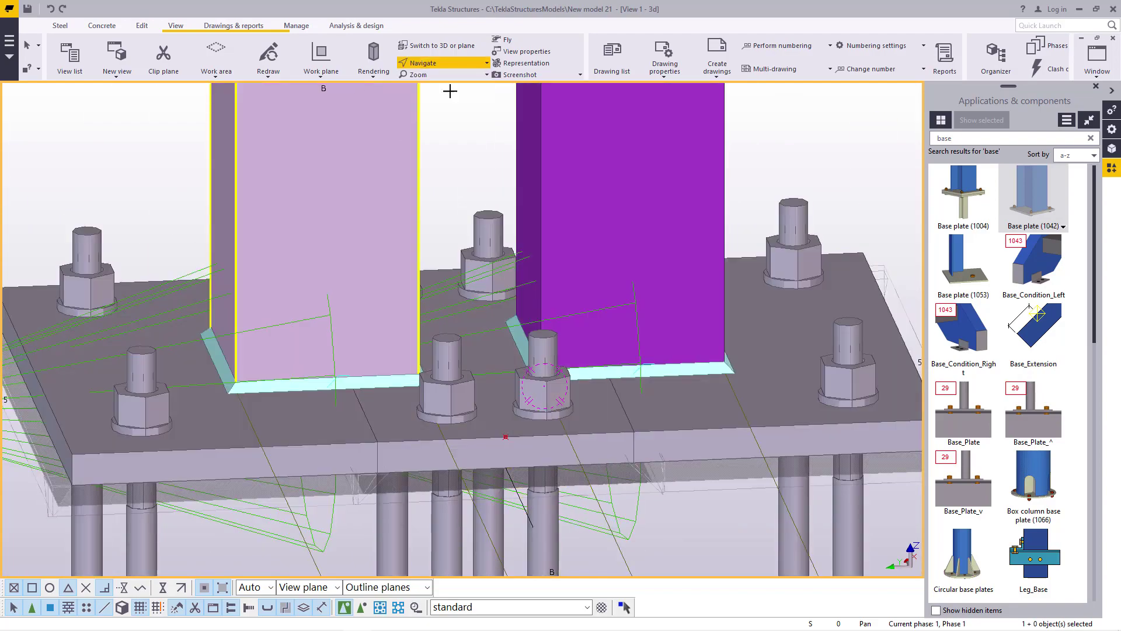
click(480, 402)
ctrl+middle_drag(480, 402, 453, 419)
scroll(354, 365, down, 3)
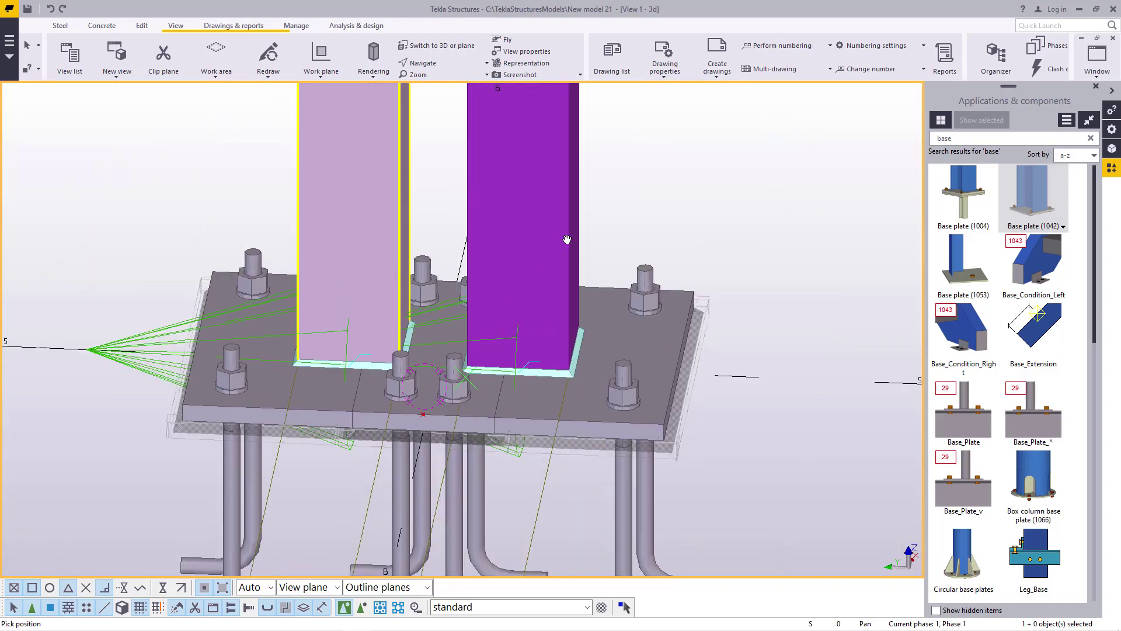
right_click(564, 234)
click(602, 246)
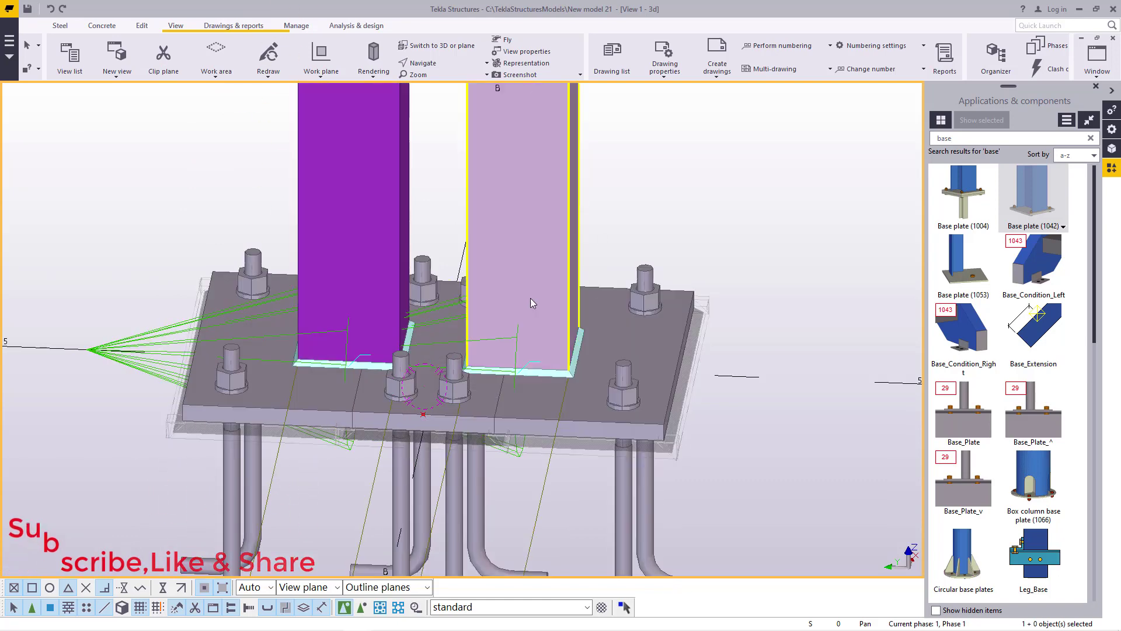
- Examine the row of column feet along grid line 5 and the paired base plates at C-5 close up
scroll(546, 338, down, 5)
click(433, 63)
click(439, 81)
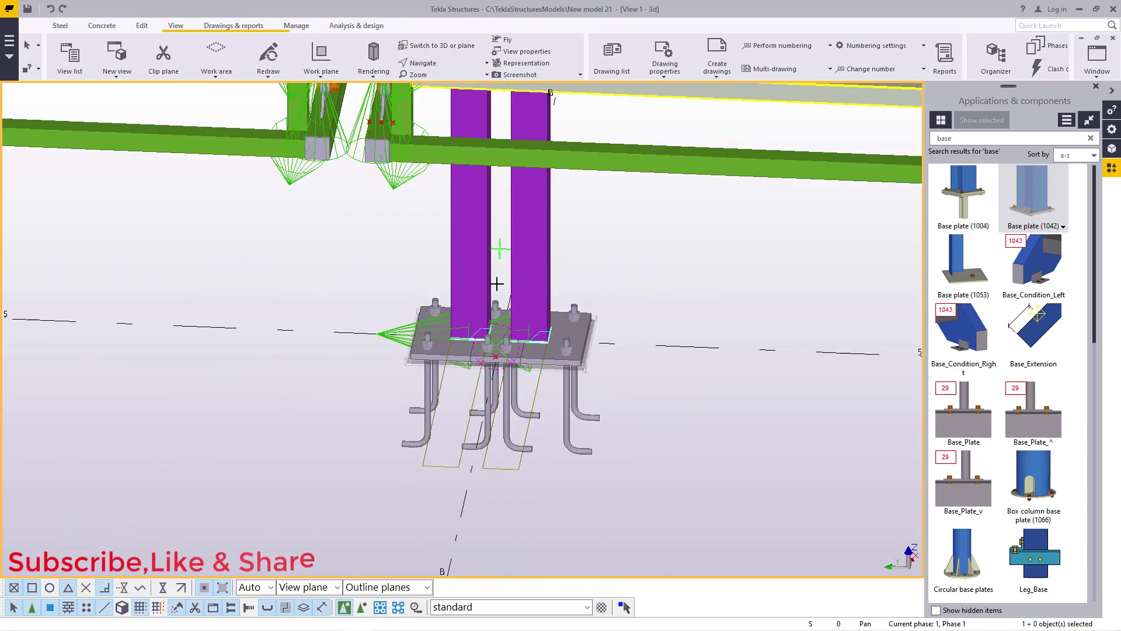
scroll(495, 315, down, 10)
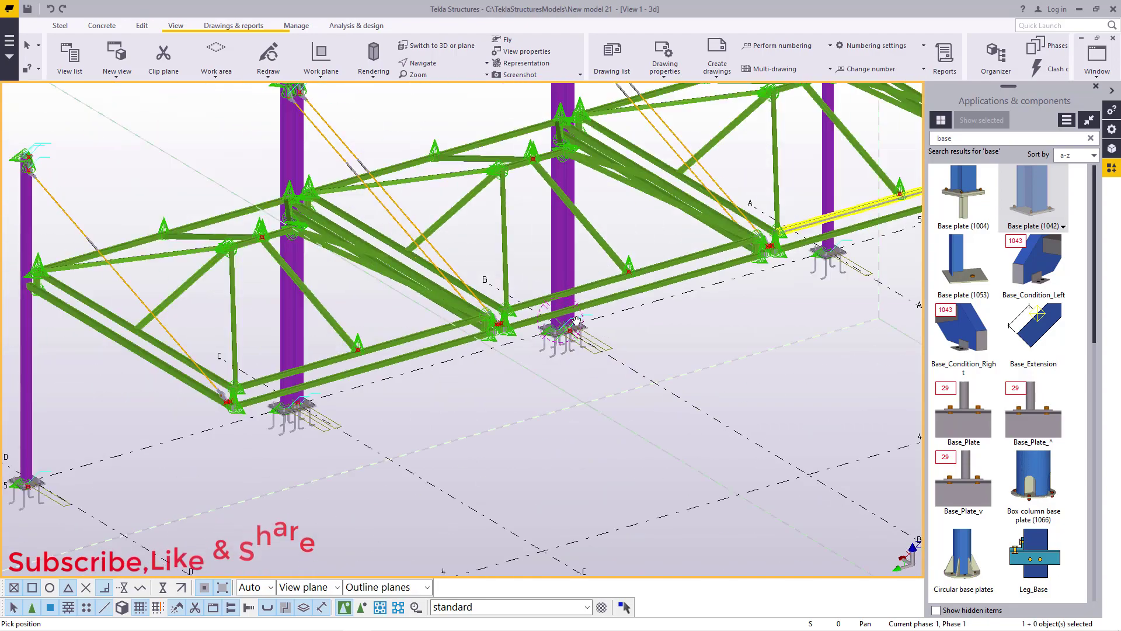
scroll(407, 399, up, 10)
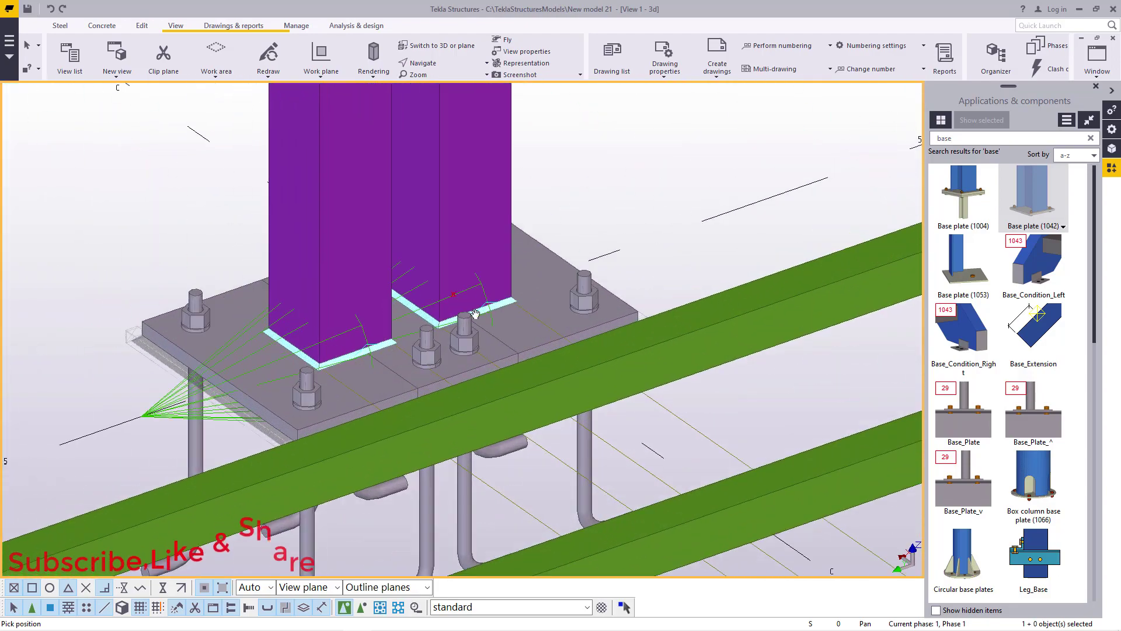
right_click(655, 161)
click(672, 168)
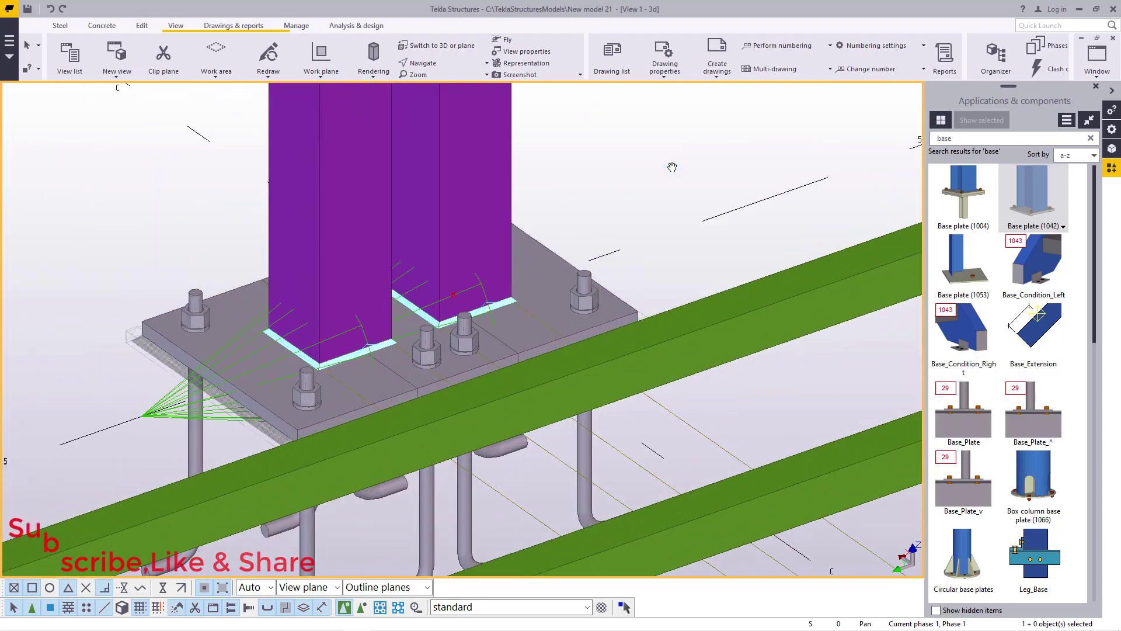
- Examine the trusses, columns and base plates of the shed from the D-5 corner
scroll(672, 167, down, 10)
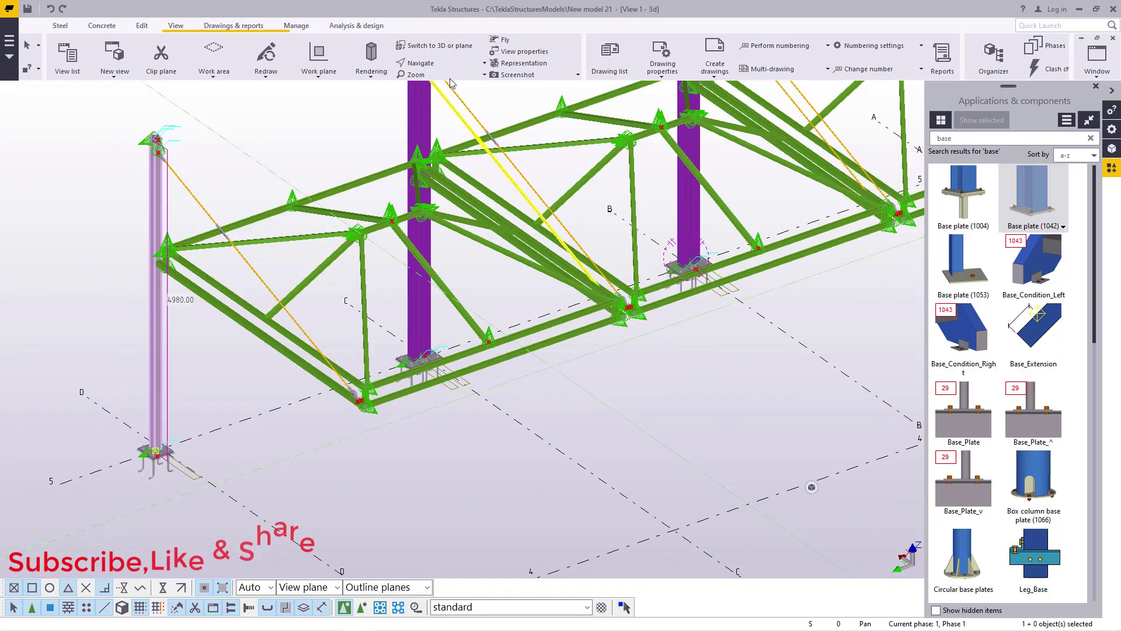
click(423, 63)
click(445, 83)
drag(164, 427, 210, 452)
right_click(493, 256)
click(514, 265)
scroll(445, 354, down, 1)
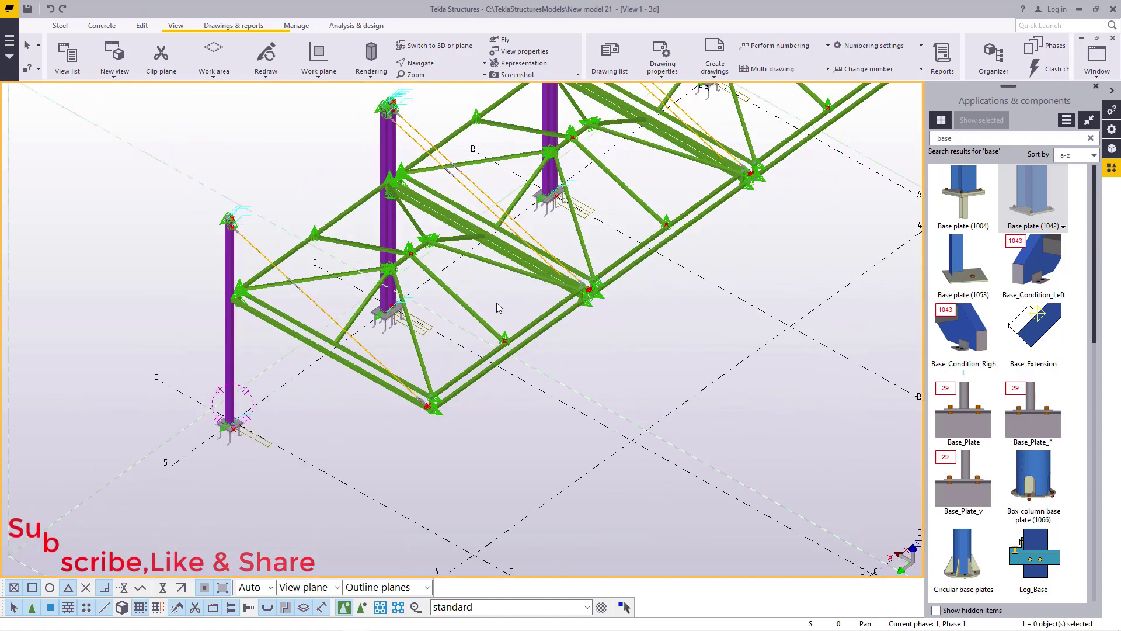
scroll(447, 359, up, 5)
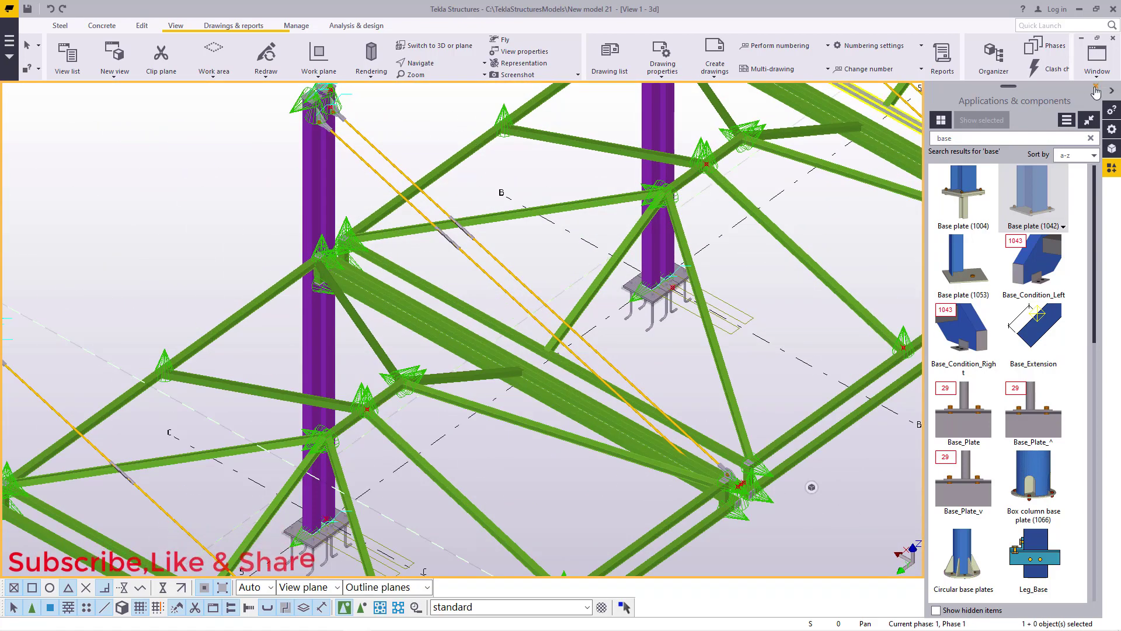
- Close the component catalog and examine the turnbuckle bracing rods between the columns and trusses from the opposite side
click(1095, 87)
click(438, 65)
click(440, 83)
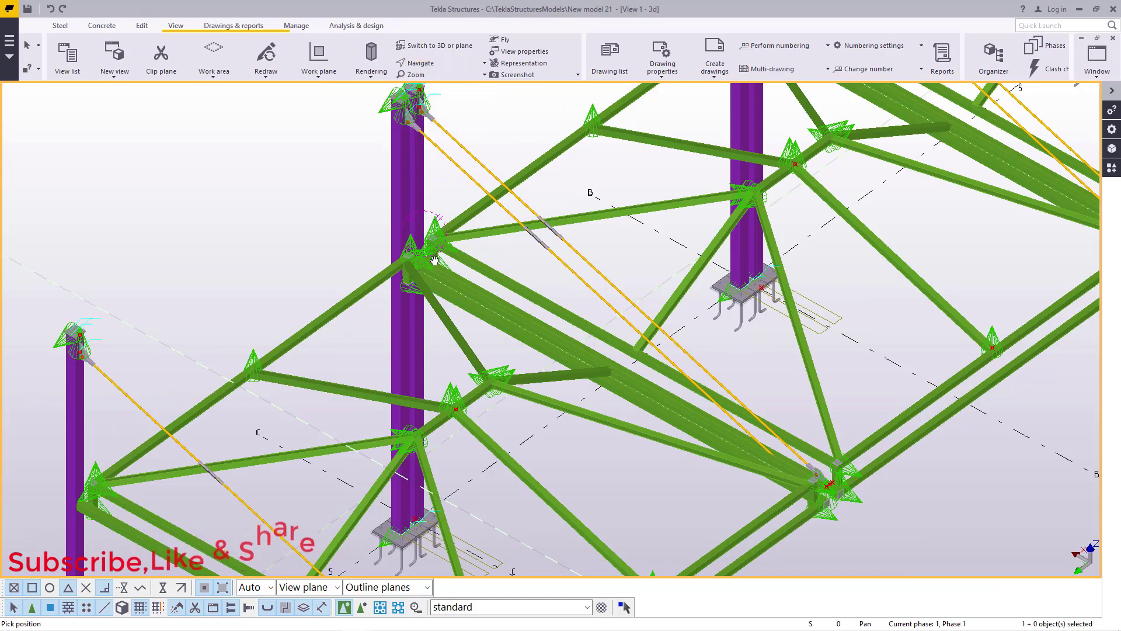
drag(435, 260, 203, 244)
scroll(524, 329, down, 2)
scroll(542, 390, up, 5)
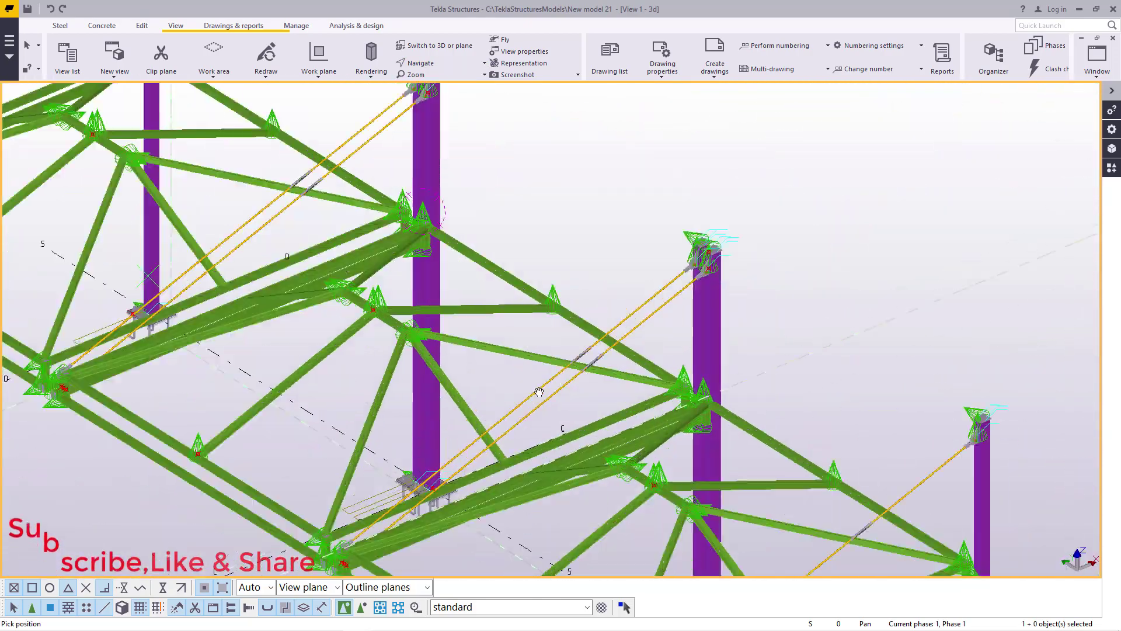
click(436, 64)
click(442, 81)
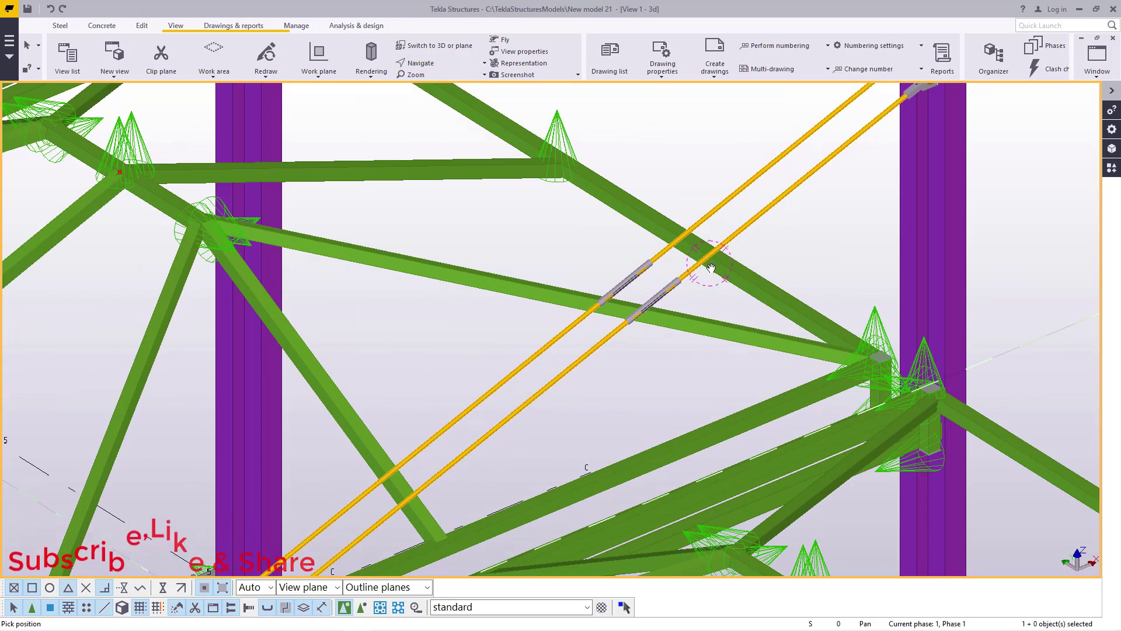
drag(710, 261, 906, 258)
ctrl+middle_drag(906, 257, 768, 193)
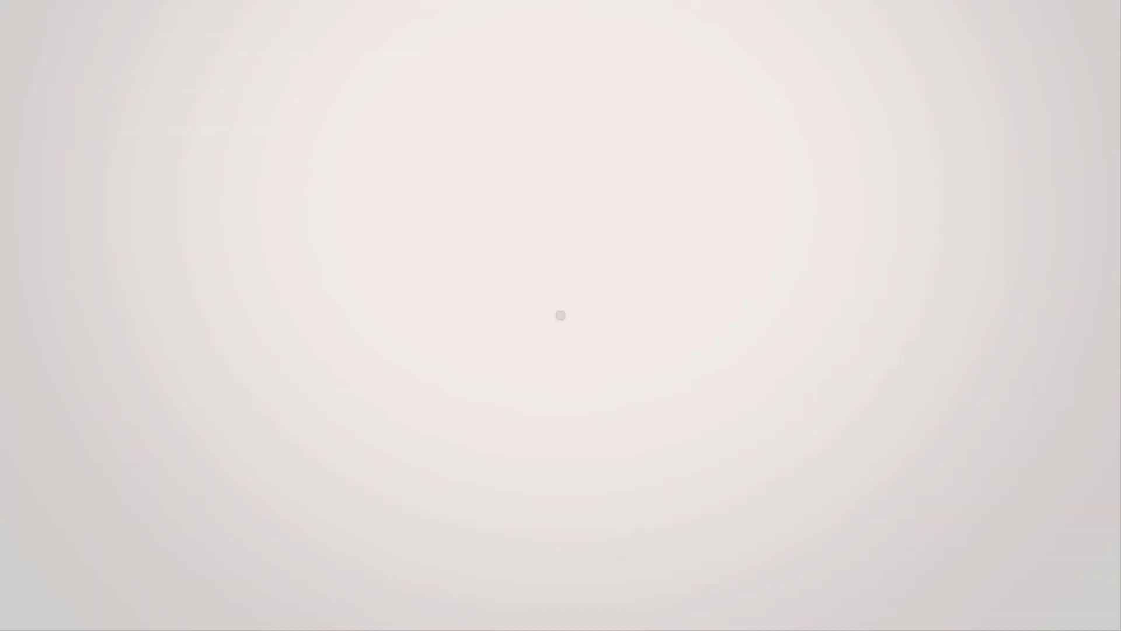